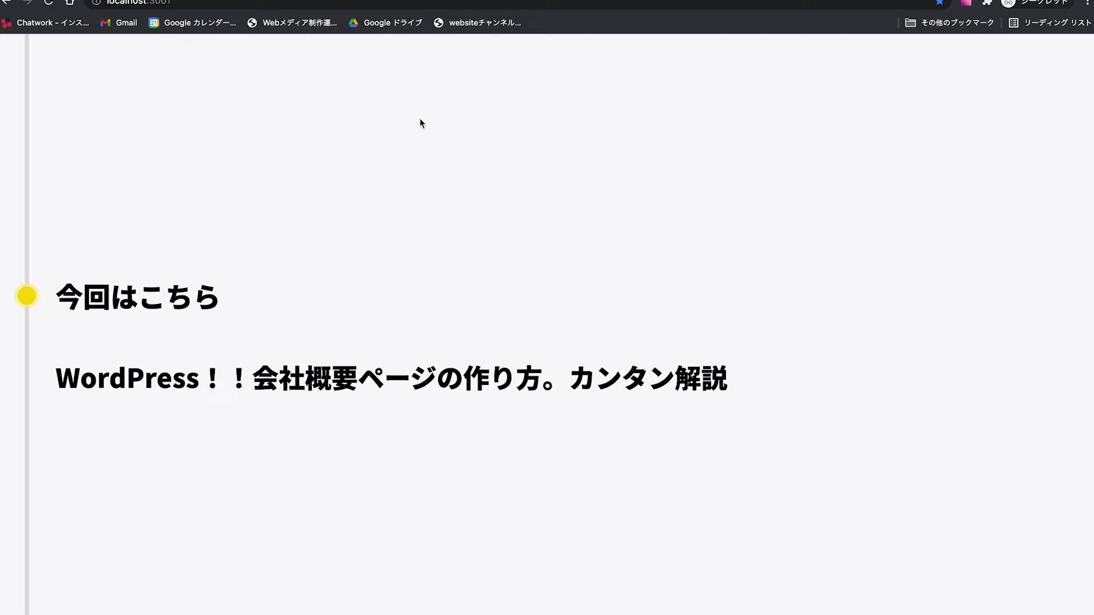
# Switch to the WordPress dashboard, create a new 固定ページ and dismiss the block editor's welcome guide
pyautogui.click(429, 2)
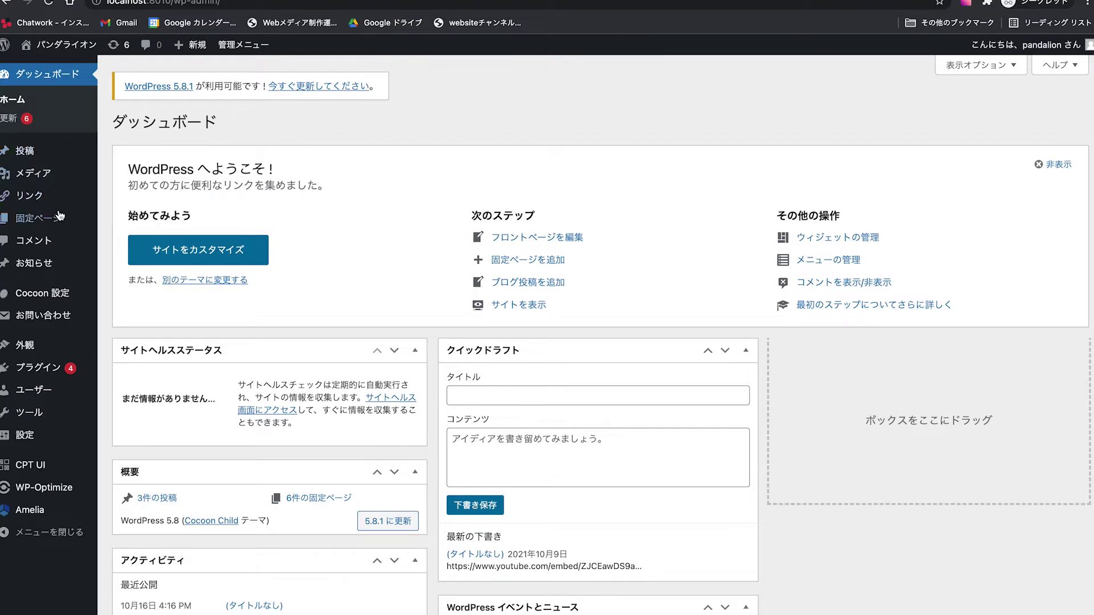
pyautogui.moveTo(48, 221)
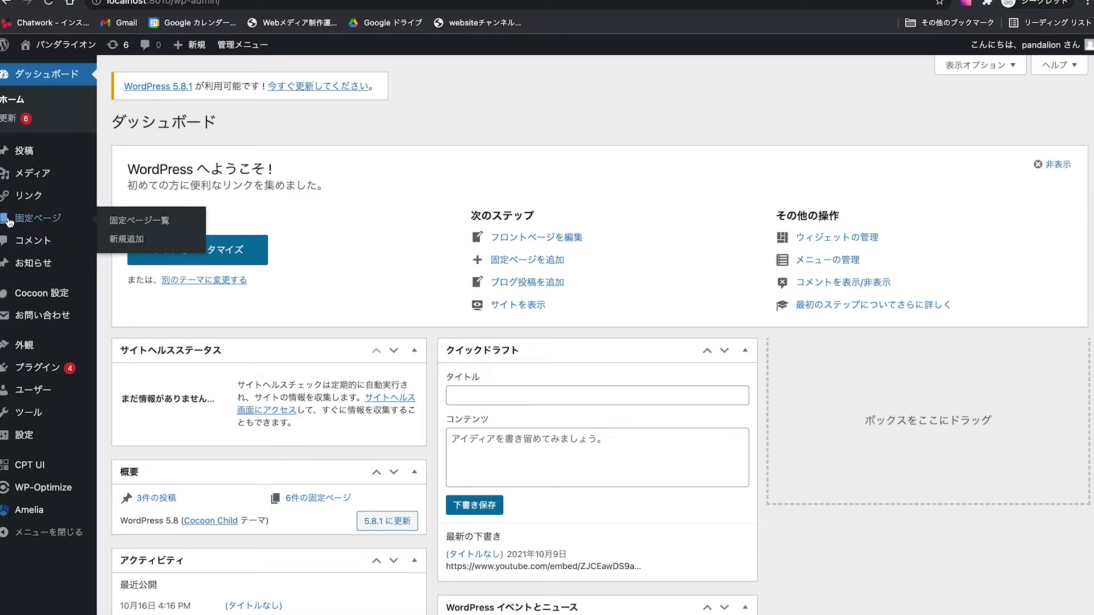
pyautogui.click(38, 222)
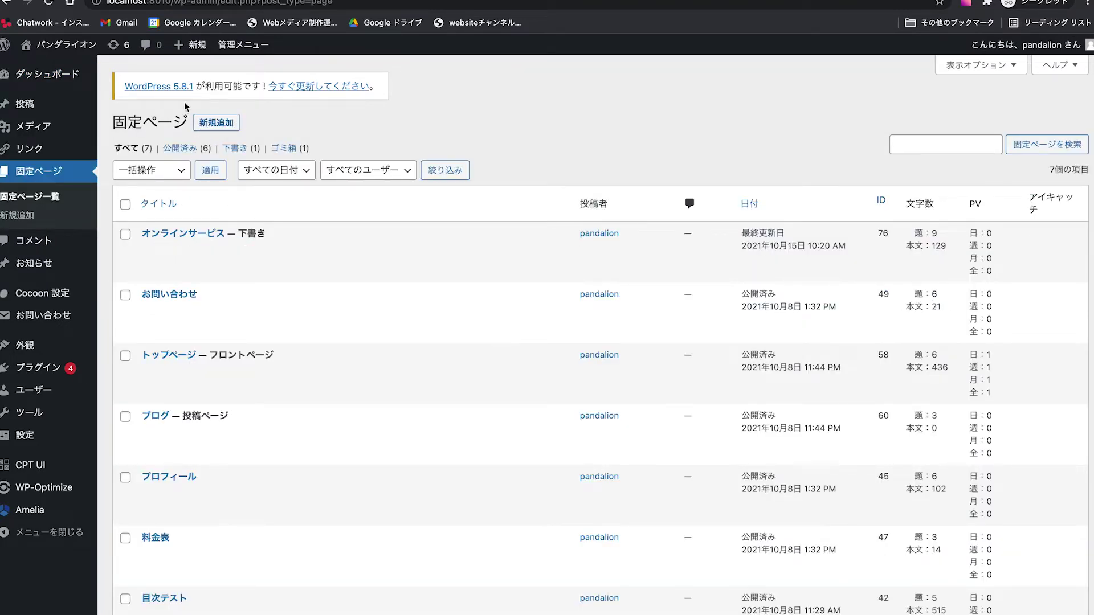
pyautogui.click(216, 123)
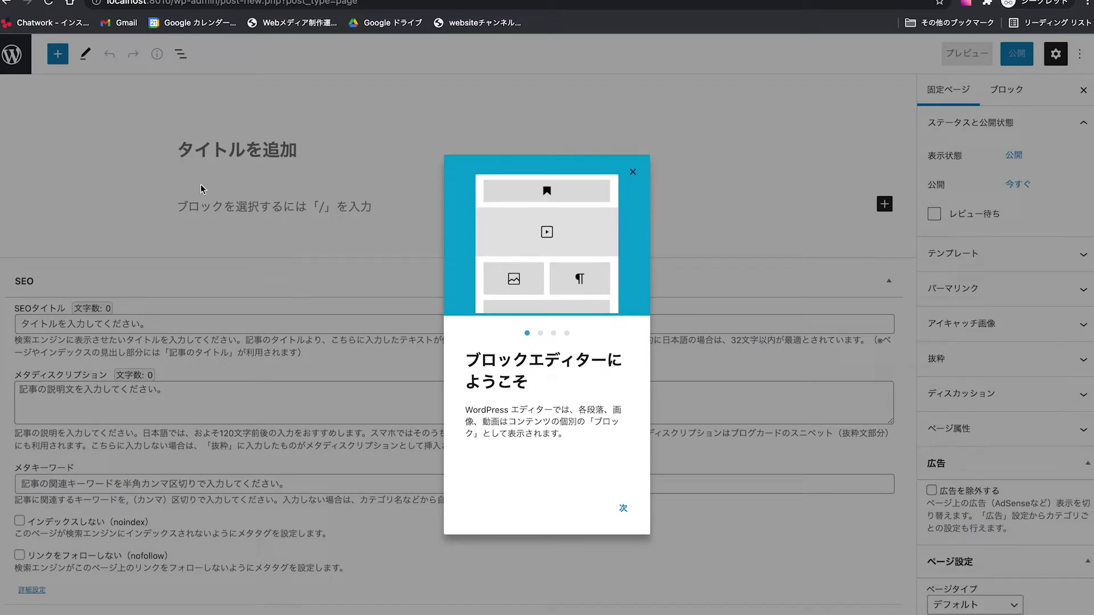
pyautogui.moveTo(466, 359); pyautogui.dragTo(599, 360)
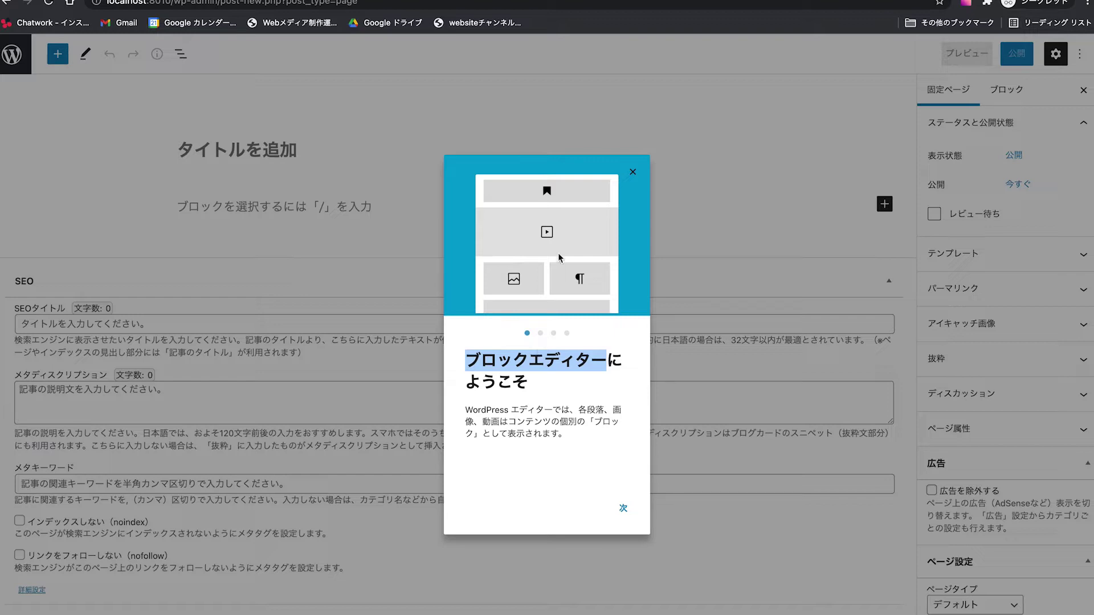
pyautogui.click(632, 172)
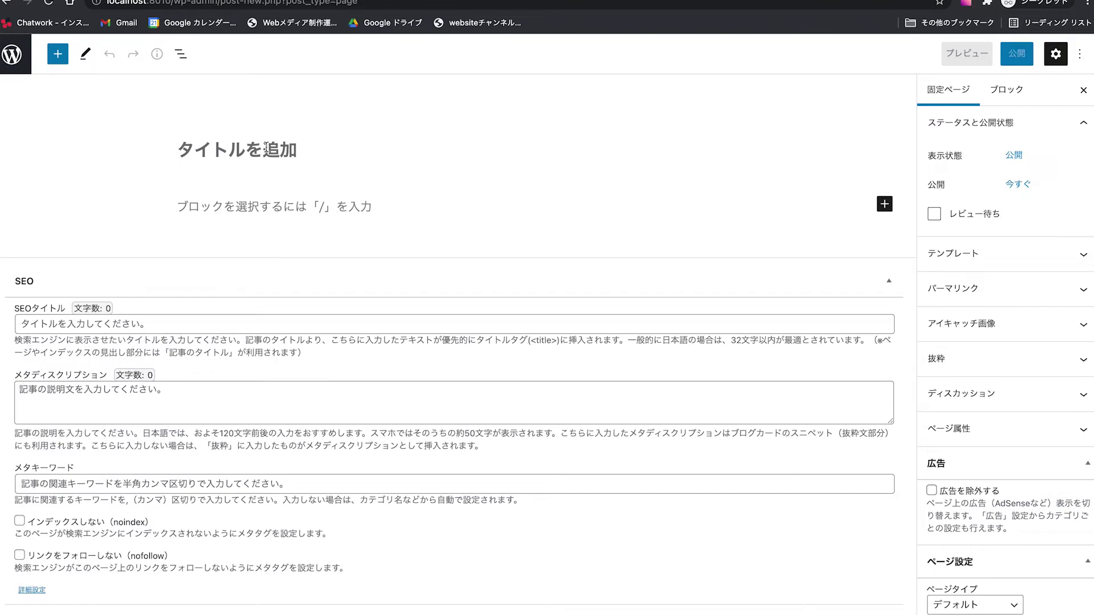
# Give the new page the title 会社概要
pyautogui.click(266, 150)
pyautogui.write('会社がい')
pyautogui.press('space')
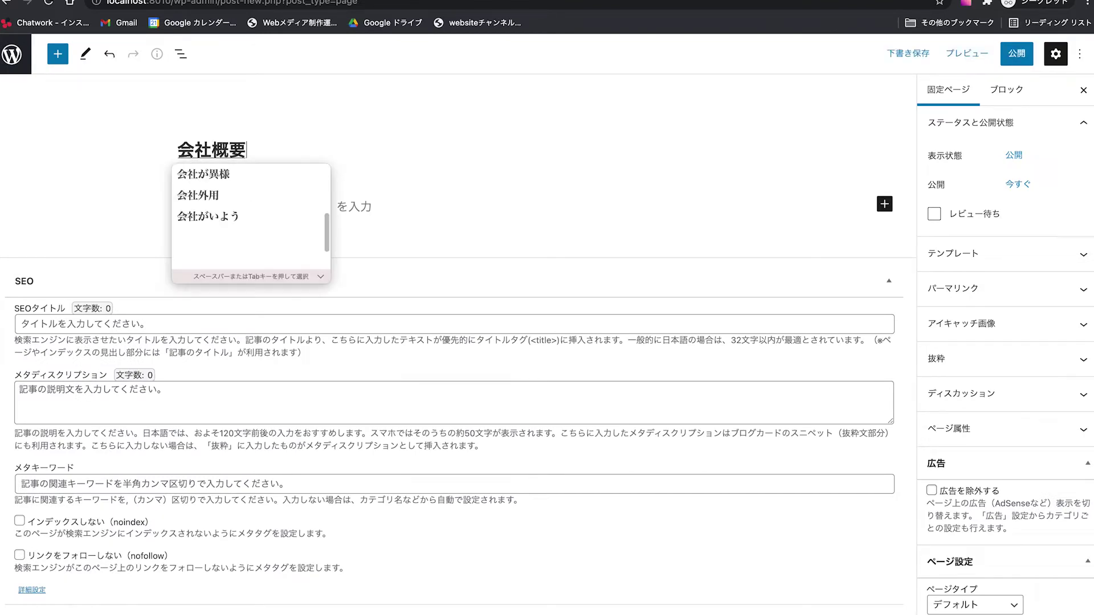
pyautogui.press('Return')
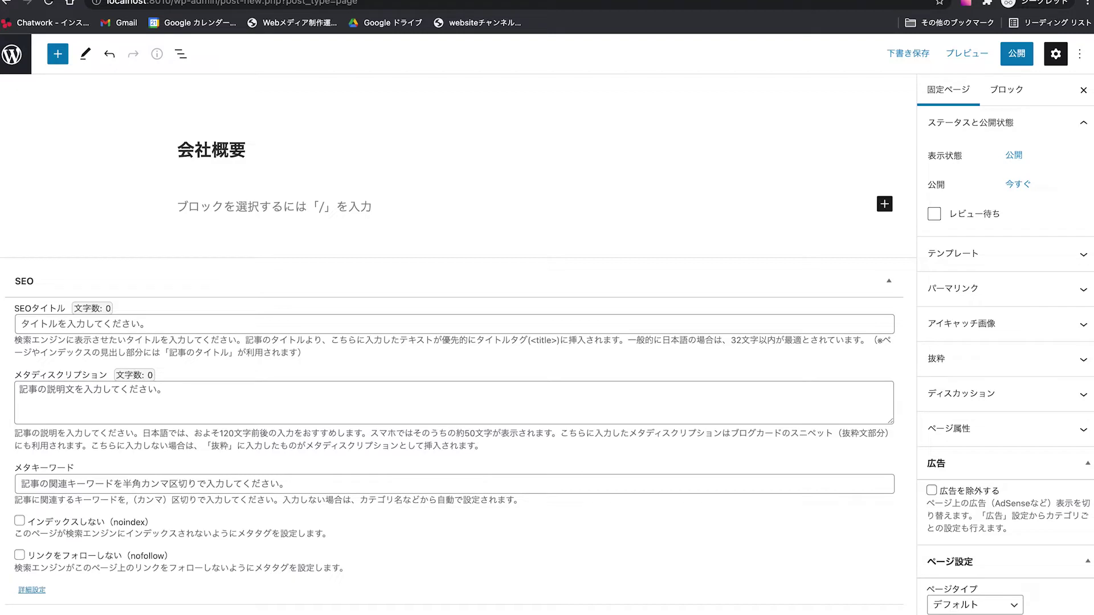
# Insert a リスト block in the empty body below the page title and save the draft
pyautogui.click(273, 206)
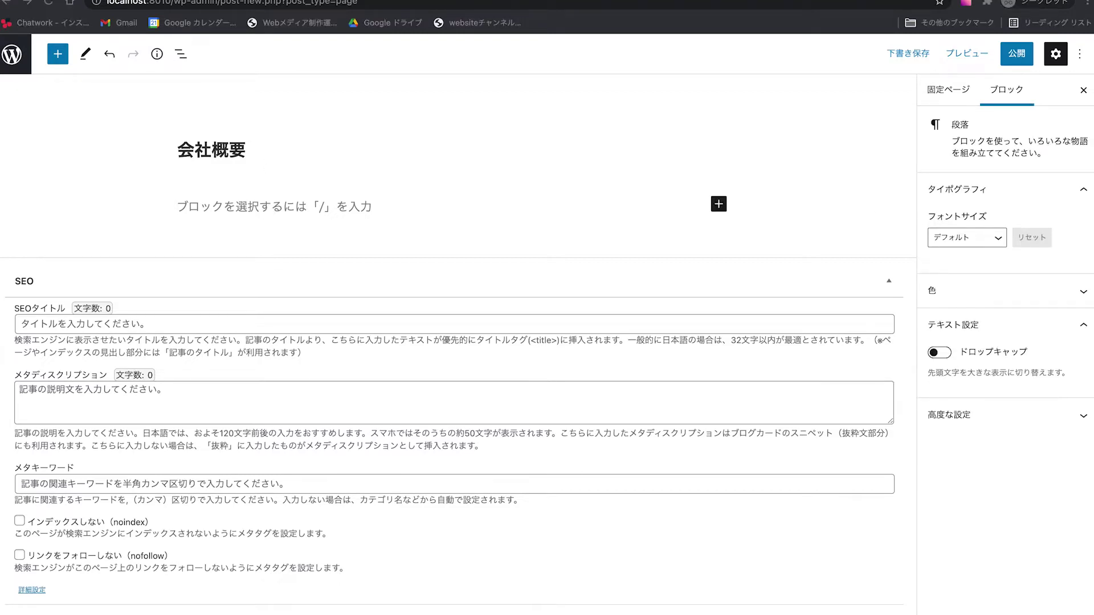
pyautogui.click(250, 207)
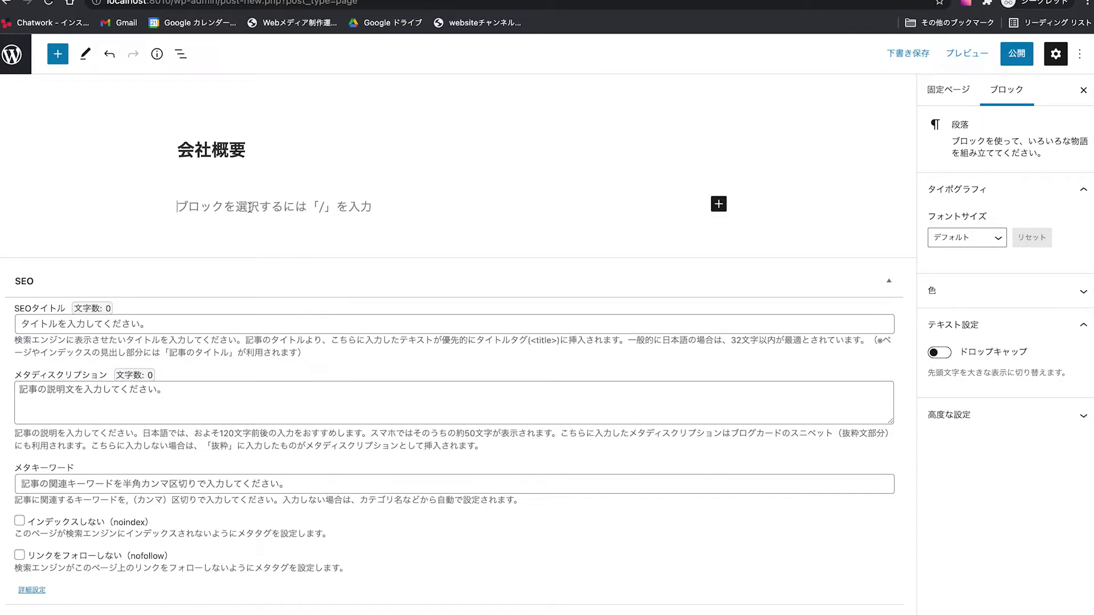
pyautogui.click(718, 206)
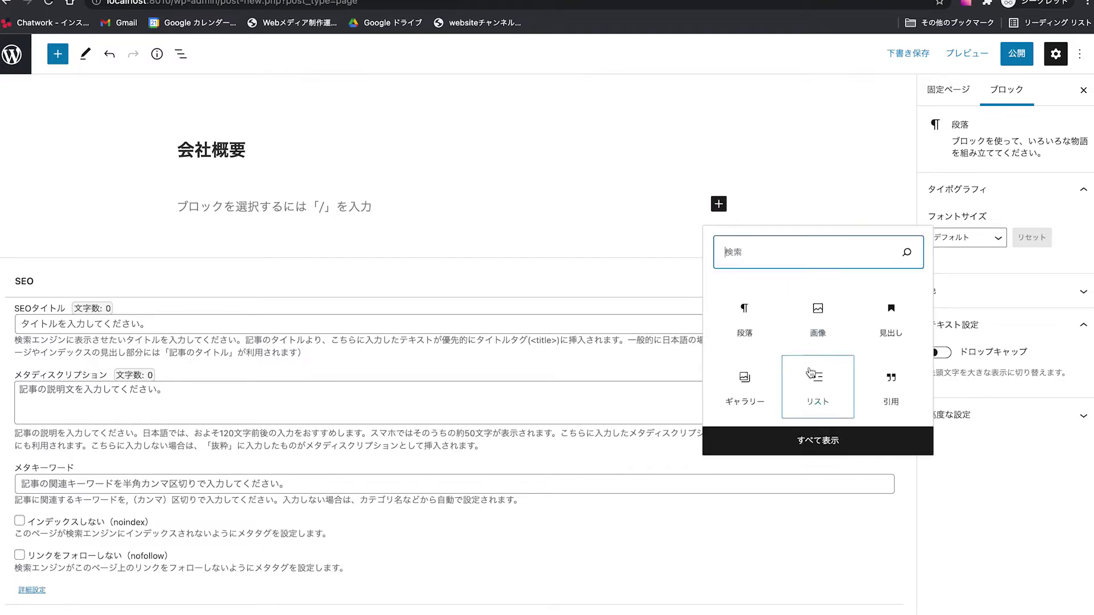
pyautogui.click(816, 385)
pyautogui.press('super+s')
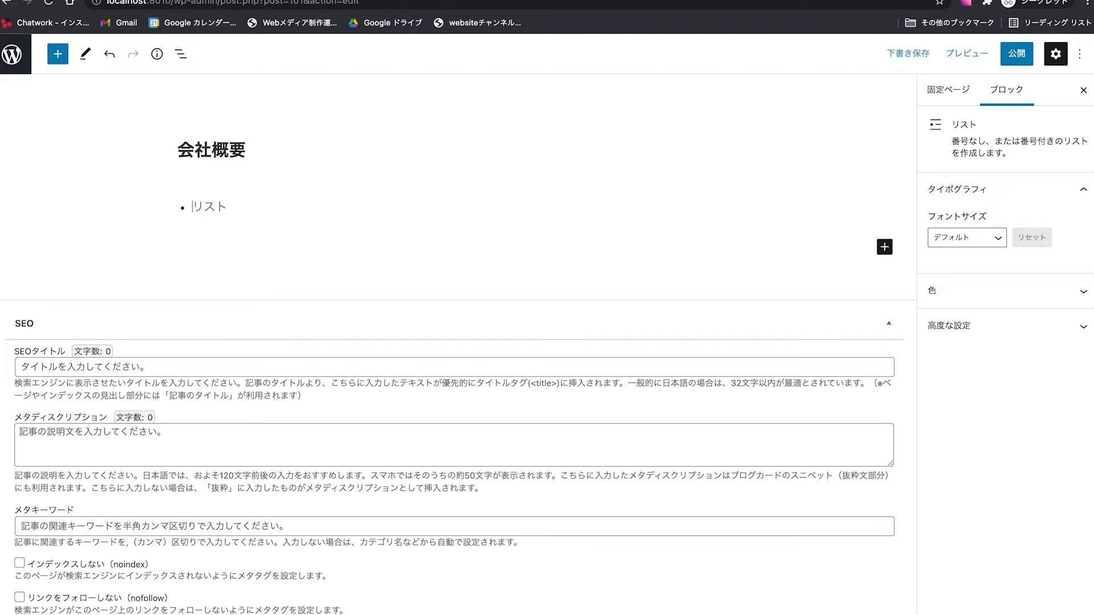
# Enter 会社名（屋号） as the first list item and convert the list to a numbered one
pyautogui.write('kais')
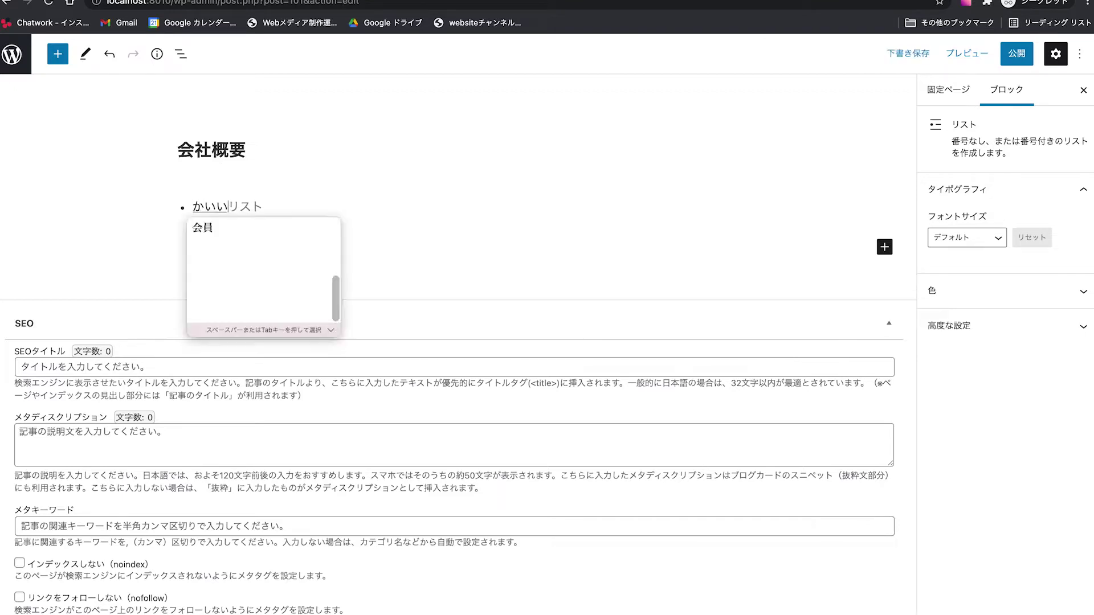
pyautogui.write('ha')
pyautogui.press('space')
pyautogui.write('mei')
pyautogui.press('space')
pyautogui.press('Return')
pyautogui.write('(yagou')
pyautogui.press('space')
pyautogui.press('Return')
pyautogui.write(')')
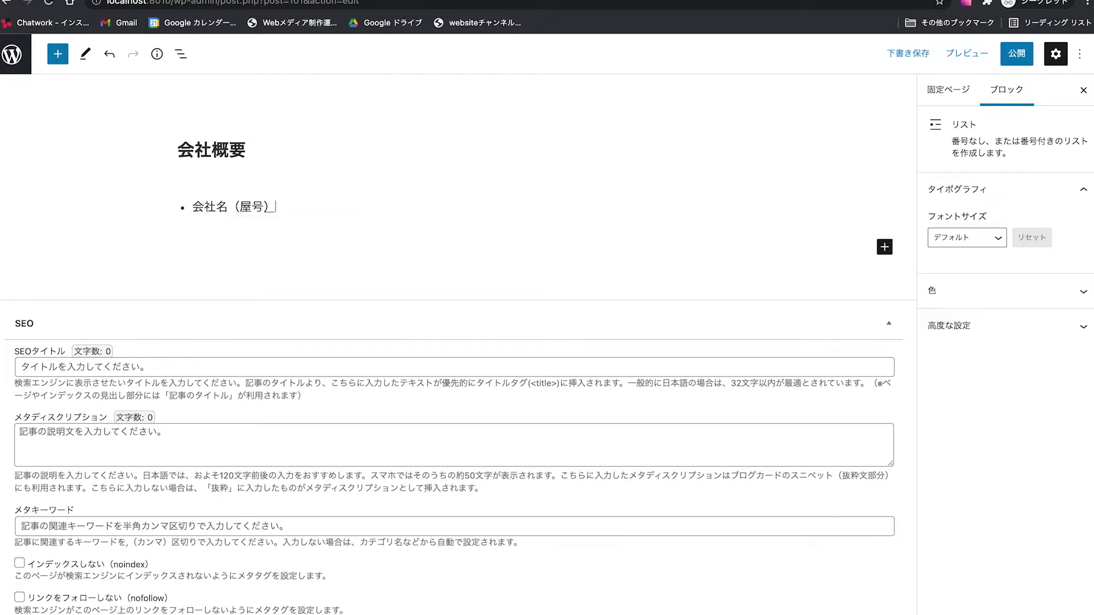
pyautogui.press('Return')
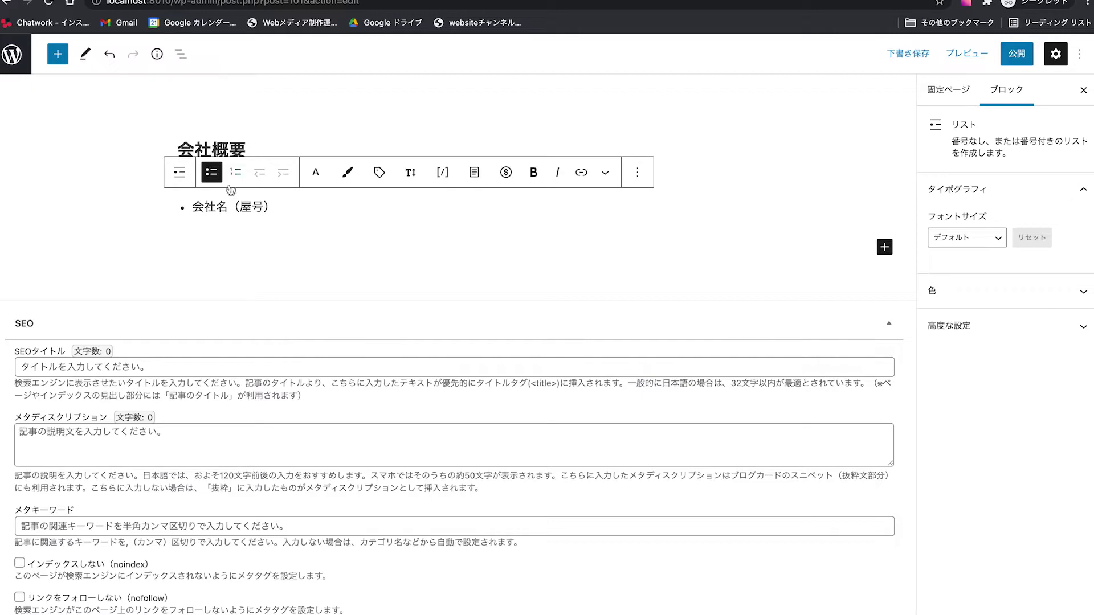
pyautogui.click(235, 174)
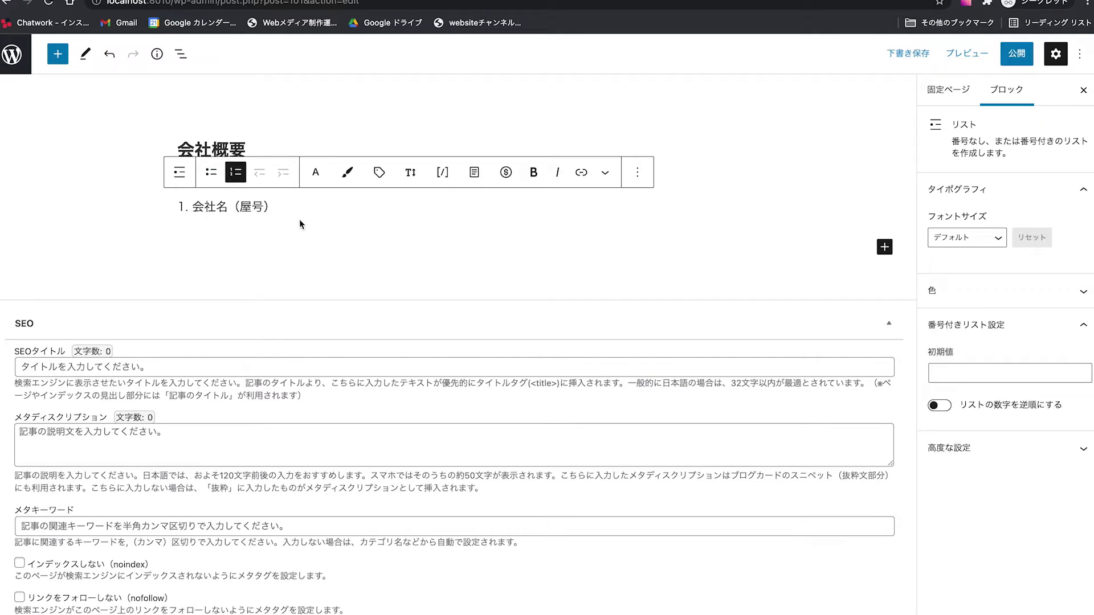
# Add 代表者名 as the second item of the numbered list
pyautogui.press('Return')
pyautogui.write('daihyou')
pyautogui.press('space')
pyautogui.write('sh')
pyautogui.press('Return')
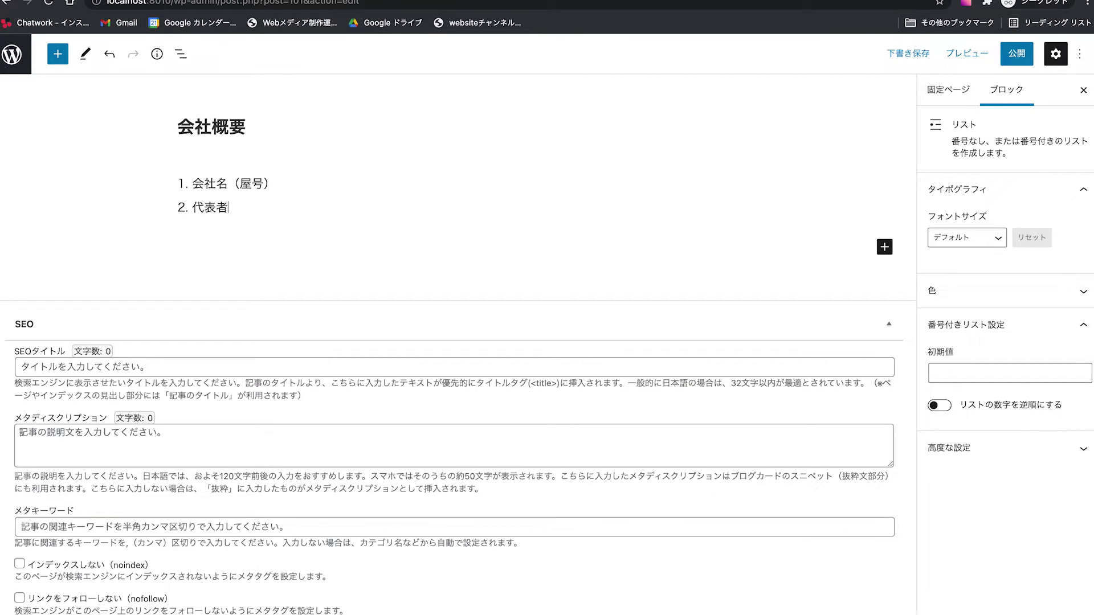
pyautogui.write('mei')
pyautogui.press('space')
pyautogui.press('Return')
pyautogui.press('Return')
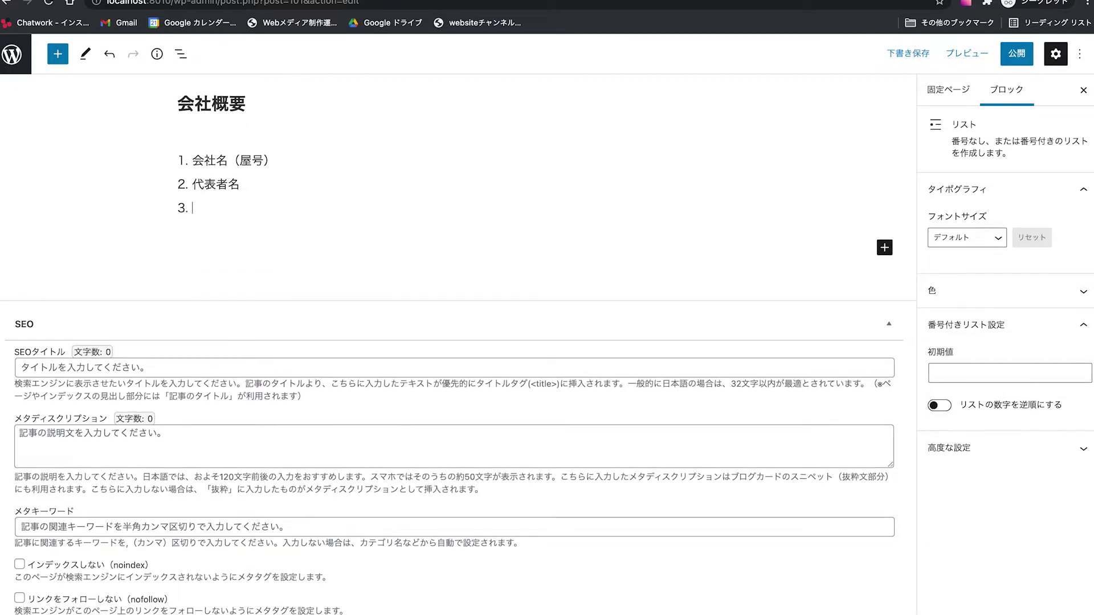
# Add 所在地 and 資本金 as the third and fourth items of the numbered list
pyautogui.write('shozaichi')
pyautogui.press('space')
pyautogui.press('Return')
pyautogui.press('Return')
pyautogui.write('shiho')
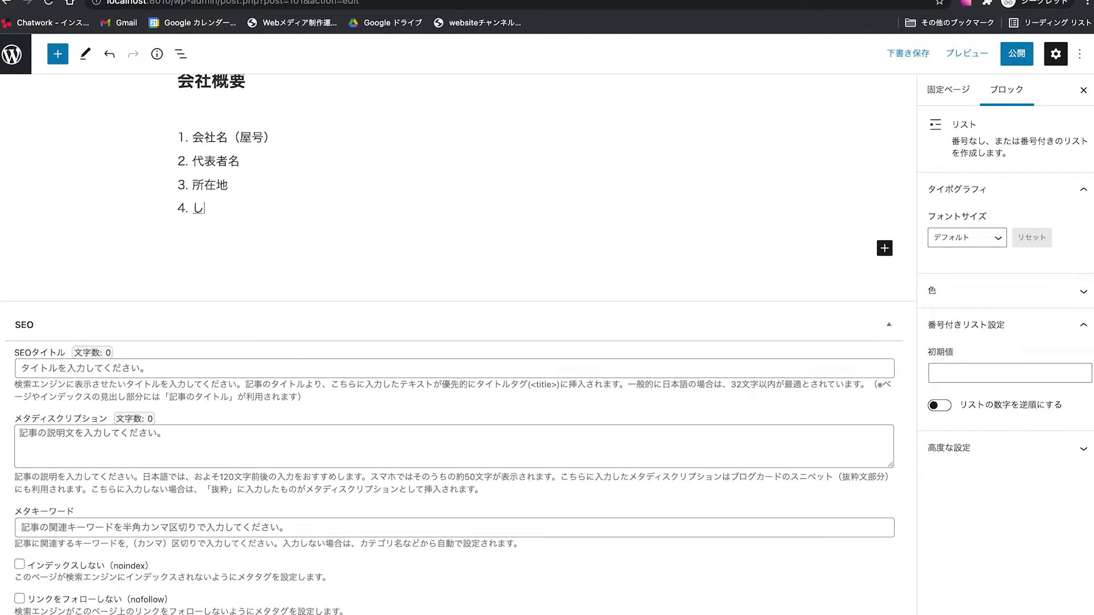
pyautogui.write('nkin')
pyautogui.press('space')
pyautogui.press('Return')
pyautogui.press('Return')
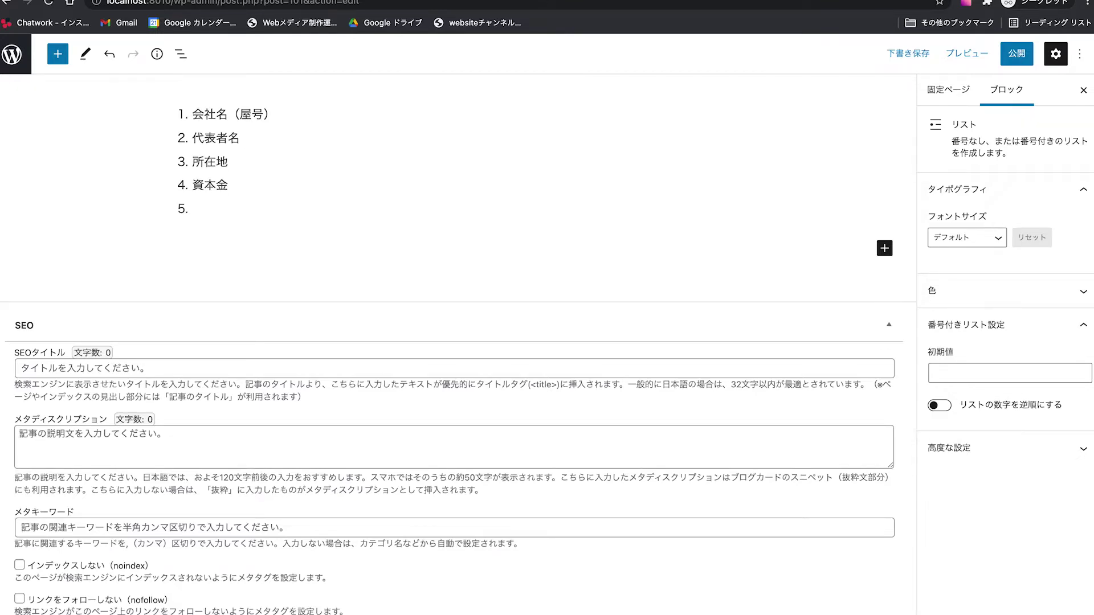
# Add 設立日 as the fifth item of the numbered list
pyautogui.write('創業')
pyautogui.press('Return')
pyautogui.press('BackSpace')
pyautogui.press('BackSpace')
pyautogui.write('設立')
pyautogui.press('Return')
pyautogui.write('日')
pyautogui.press('Return')
pyautogui.press('Return')
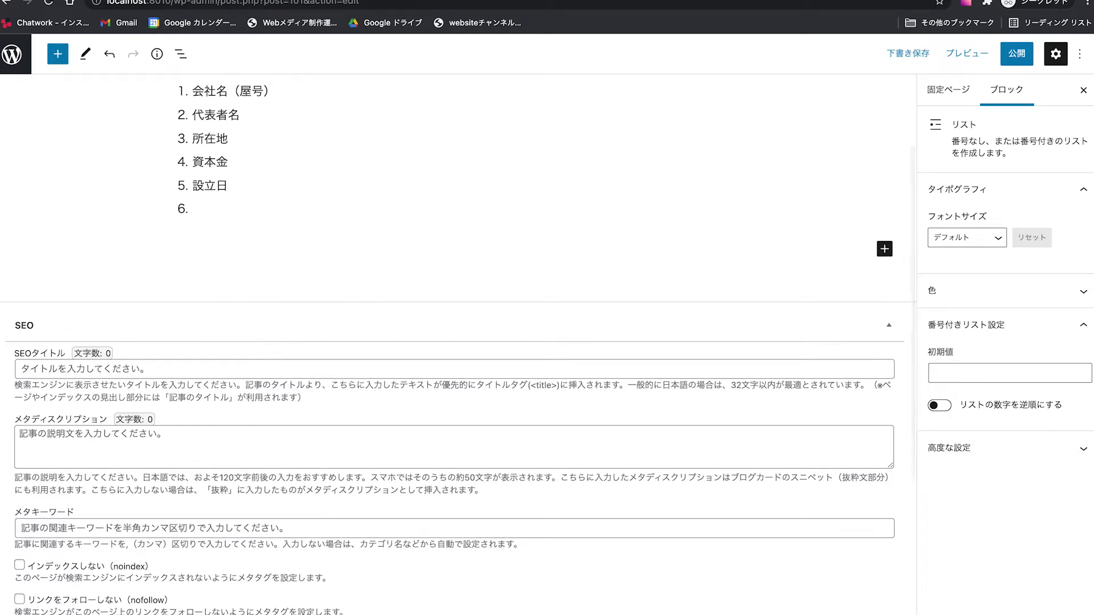
# Add 電話番号 and 事業内容 as the sixth and seventh list items and save the draft
pyautogui.write('電話ば')
pyautogui.write('番号')
pyautogui.press('Return')
pyautogui.press('Return')
pyautogui.write('じぎょうないよう')
pyautogui.press('Return')
pyautogui.press('Return')
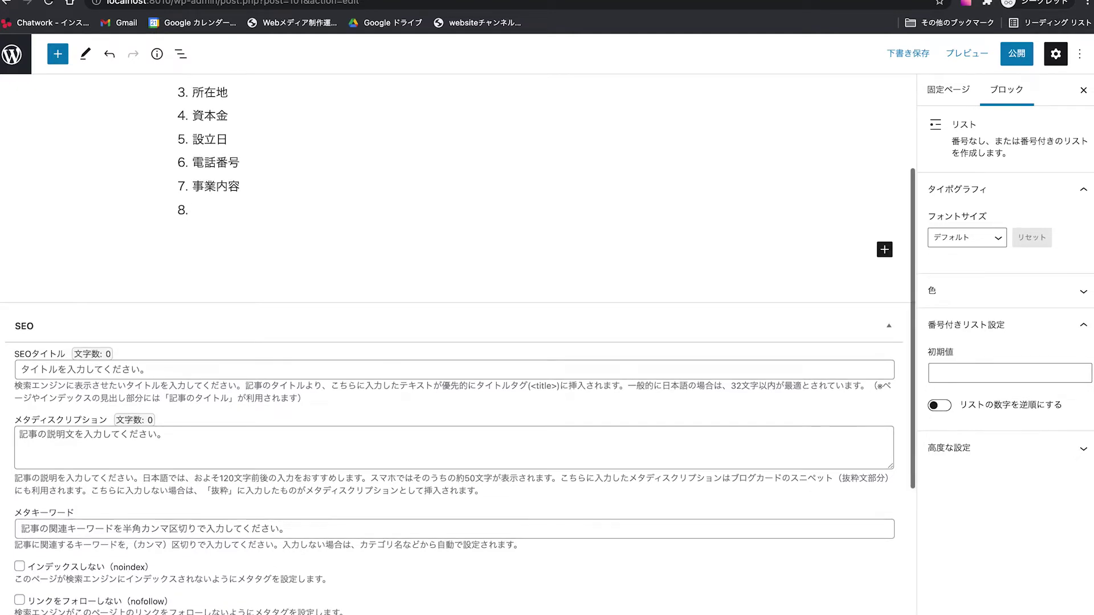
pyautogui.press('BackSpace')
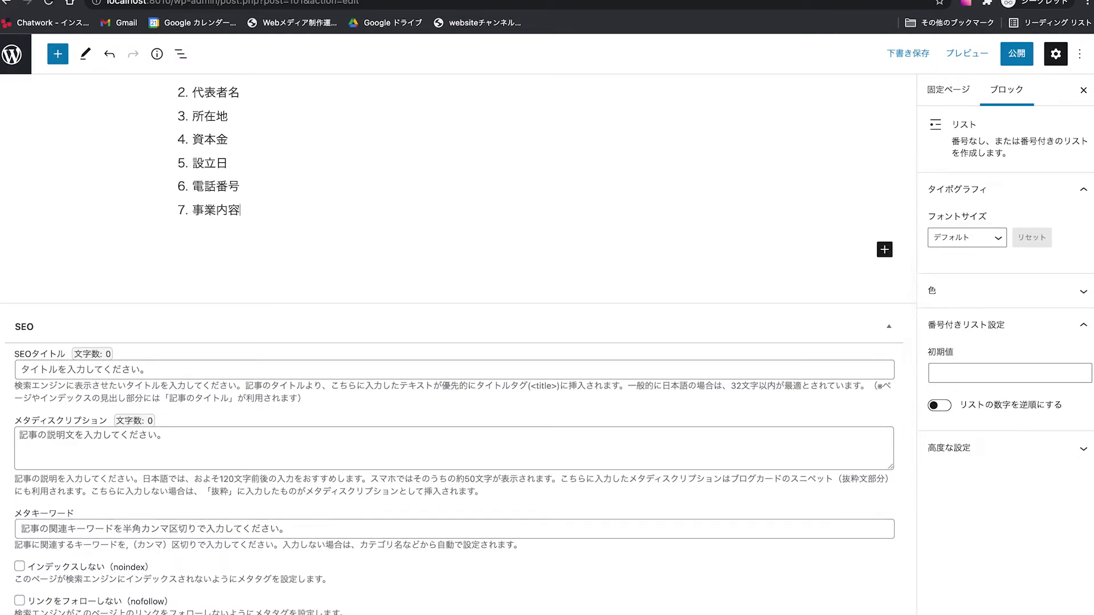
pyautogui.scroll(3, 295, 249)
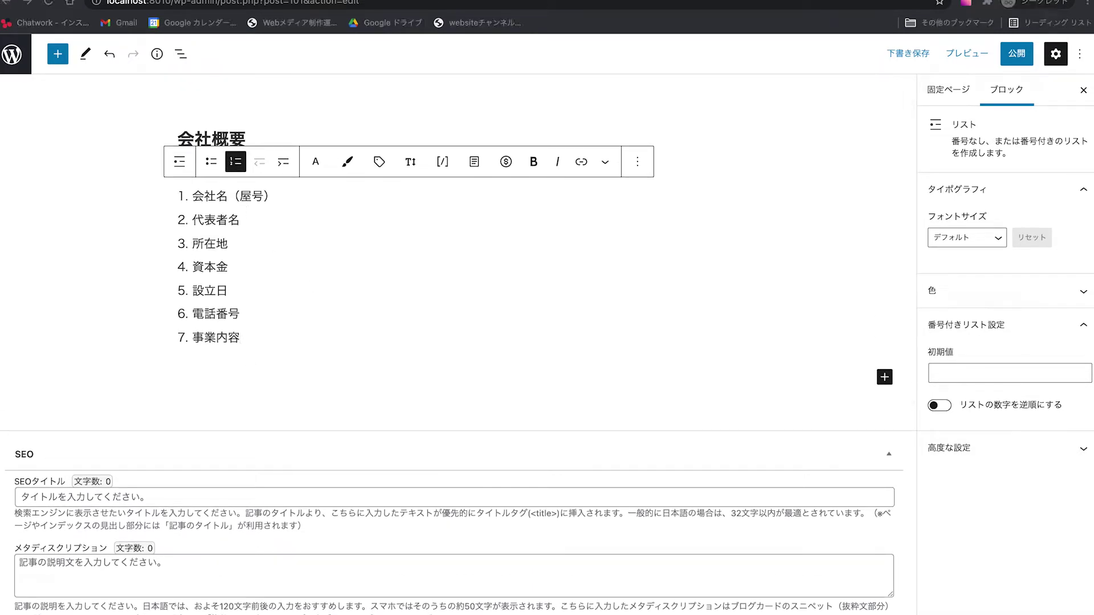
pyautogui.hotkey('ctrl', 's')
# Extend the numbered list with 従業員数, 取引銀行 and 取引先企業, and end it with an empty paragraph below
pyautogui.click(298, 337)
pyautogui.press('Return')
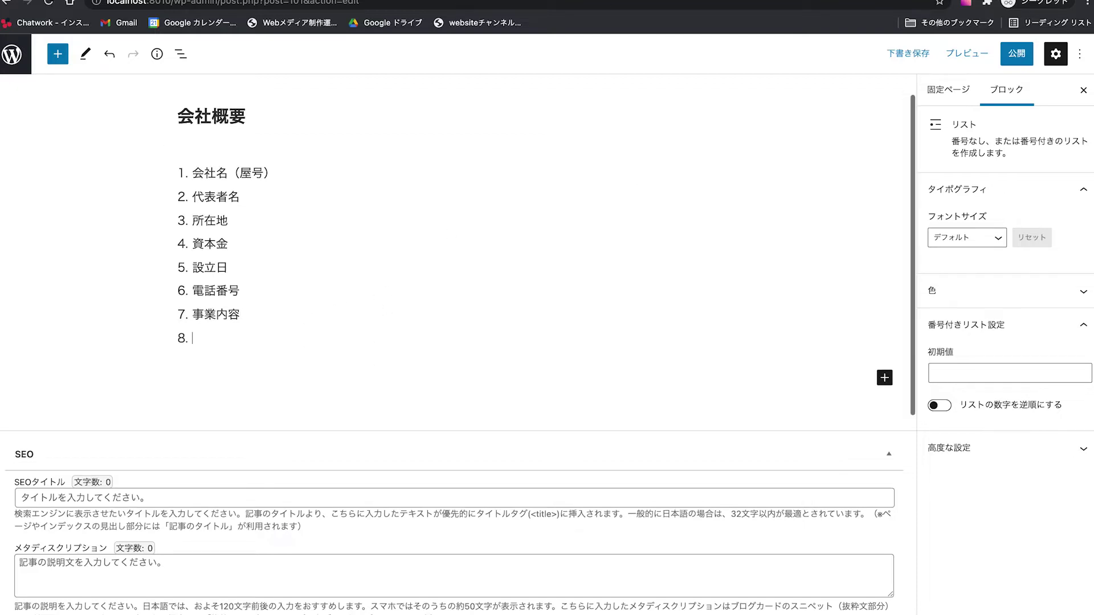
pyautogui.write('juugyouinsuu')
pyautogui.press('Return')
pyautogui.press('Return')
pyautogui.write('torihikiginkou')
pyautogui.press('Return')
pyautogui.press('Return')
pyautogui.write('torihikisakikigyou')
pyautogui.press('Return')
pyautogui.press('Return')
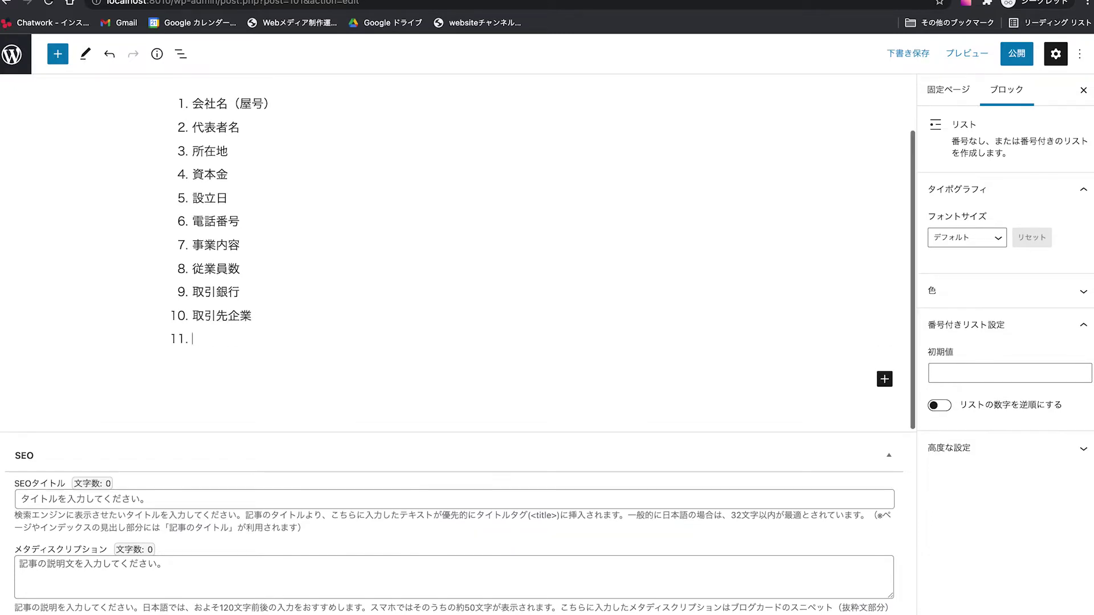
pyautogui.press('Return')
pyautogui.scroll(1, 270, 358)
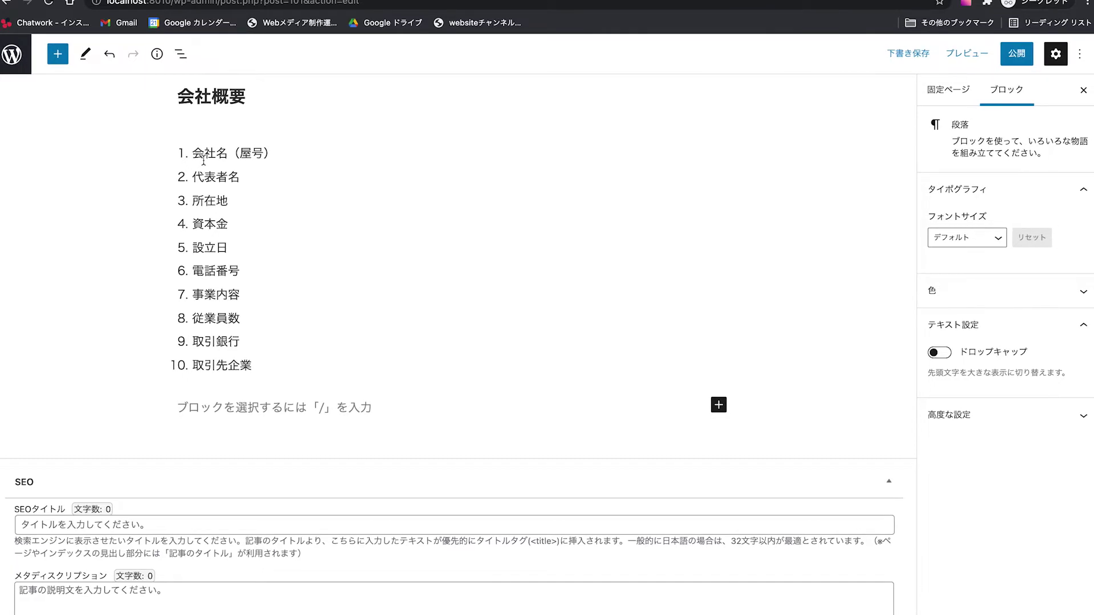
# Review the company profile items in the numbered list, highlighting 所在地, 設立日, 電話番号 and items 1 to 7
pyautogui.moveTo(196, 162); pyautogui.dragTo(191, 208)
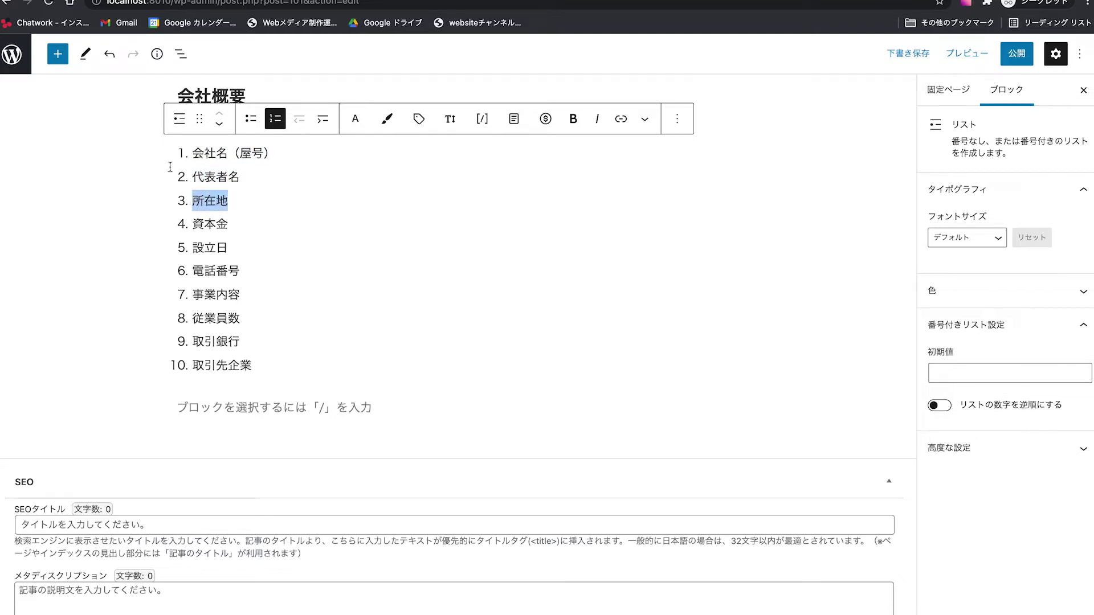
pyautogui.moveTo(235, 248); pyautogui.dragTo(172, 250)
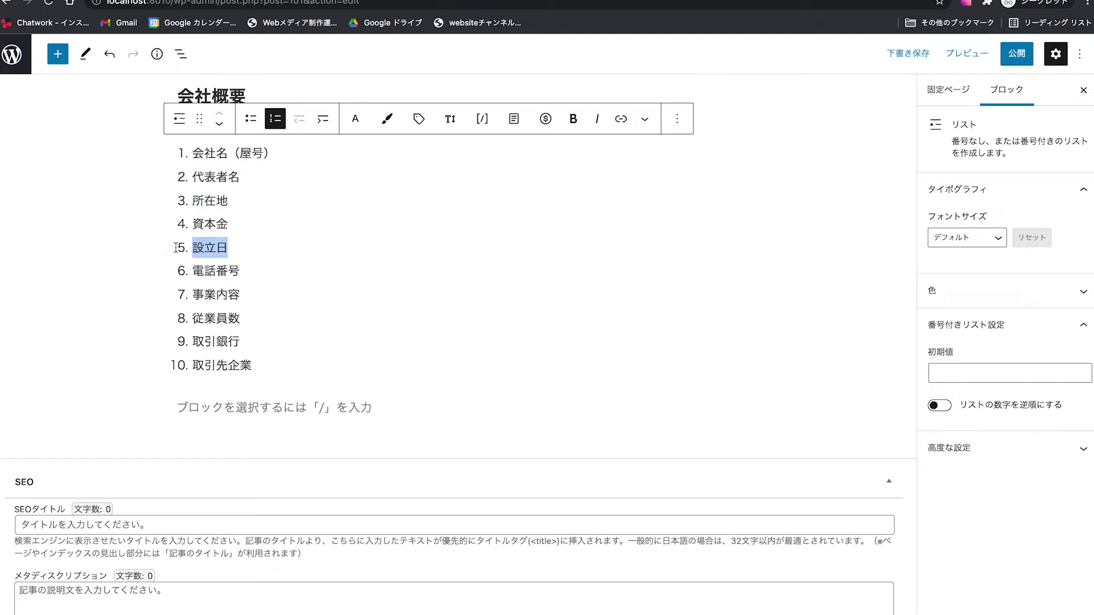
pyautogui.moveTo(246, 270); pyautogui.dragTo(150, 276)
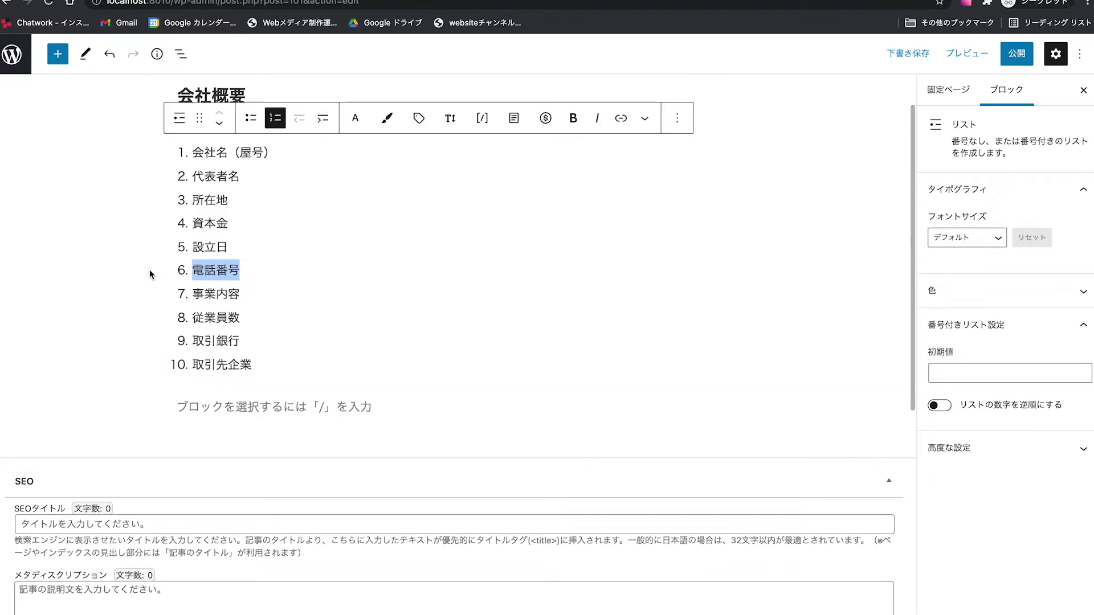
pyautogui.click(249, 302)
pyautogui.hotkey('shift', 'Up')
pyautogui.hotkey('shift', 'Up')
pyautogui.hotkey('shift', 'Up')
pyautogui.hotkey('shift', 'Up')
pyautogui.hotkey('shift', 'Up')
pyautogui.hotkey('shift', 'Up')
pyautogui.hotkey('shift', 'Up')
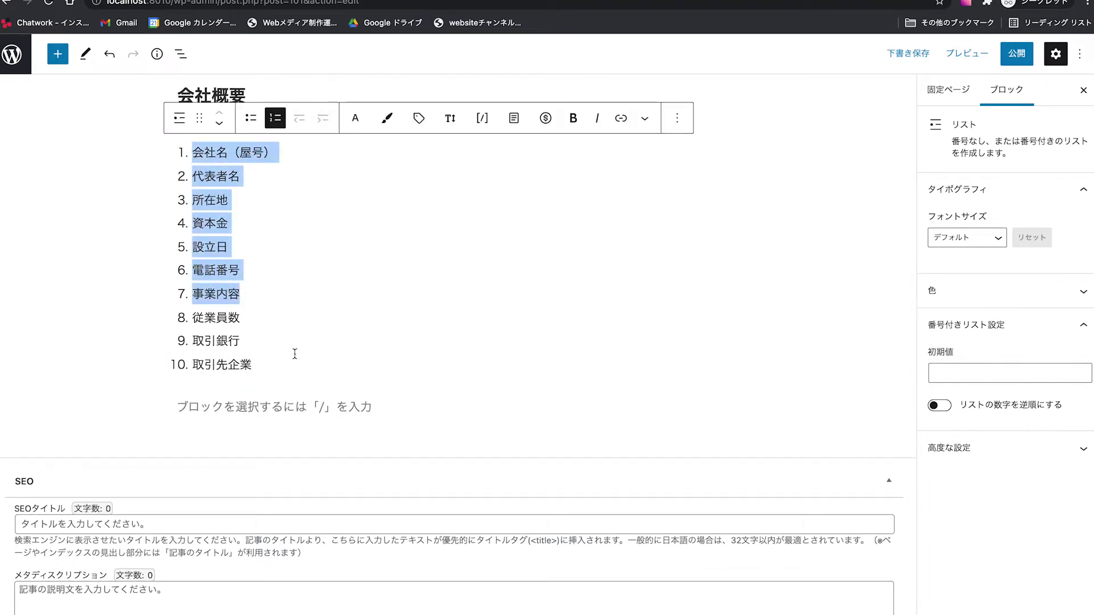
pyautogui.click(279, 374)
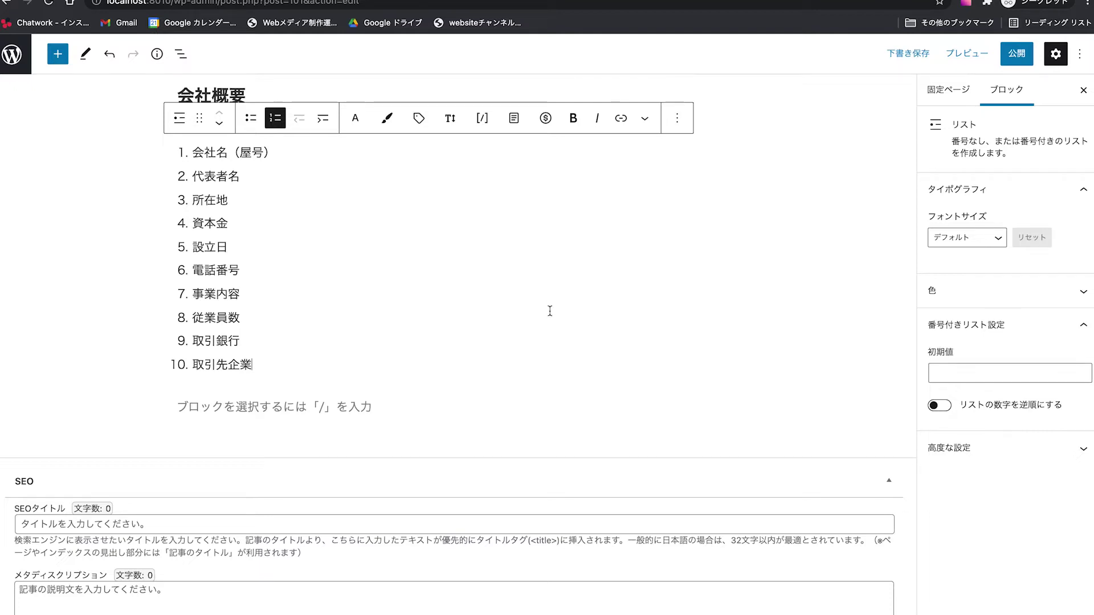
pyautogui.click(385, 407)
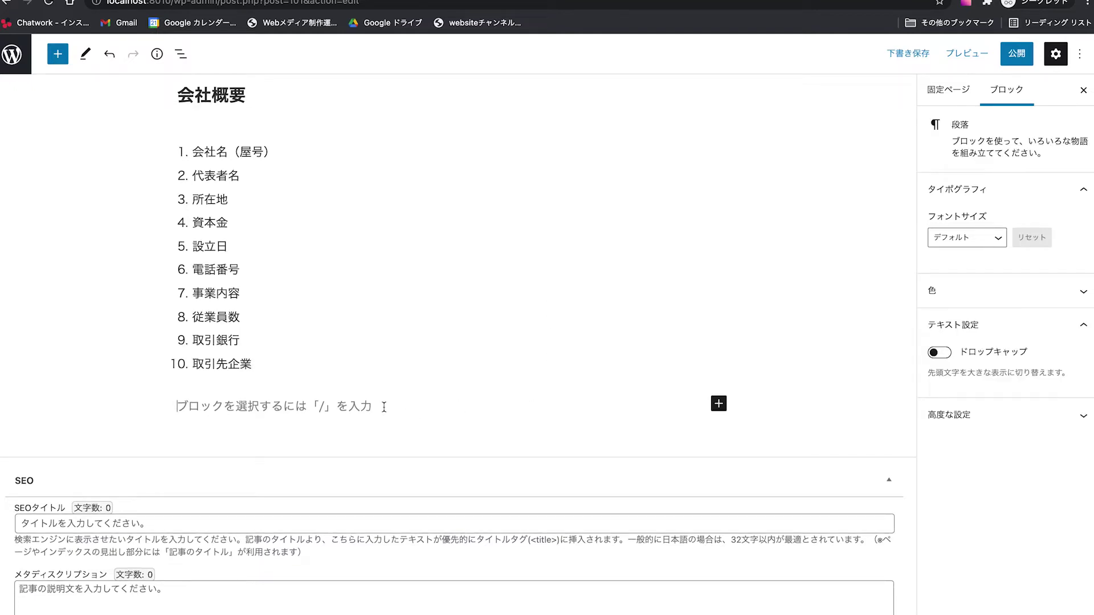
pyautogui.write('h2')
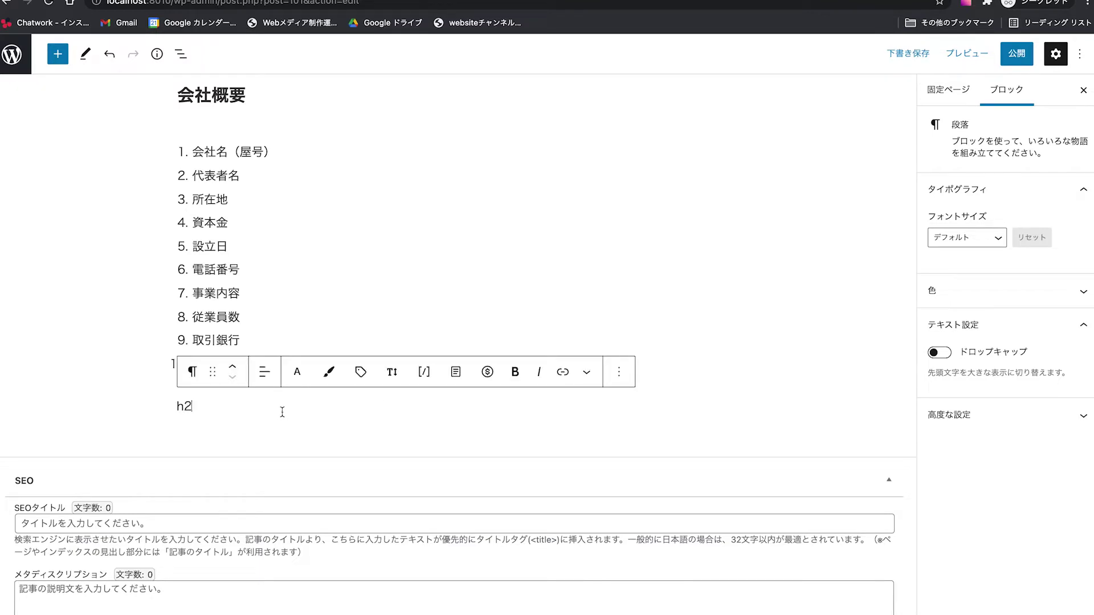
pyautogui.press('BackSpace')
pyautogui.press('BackSpace')
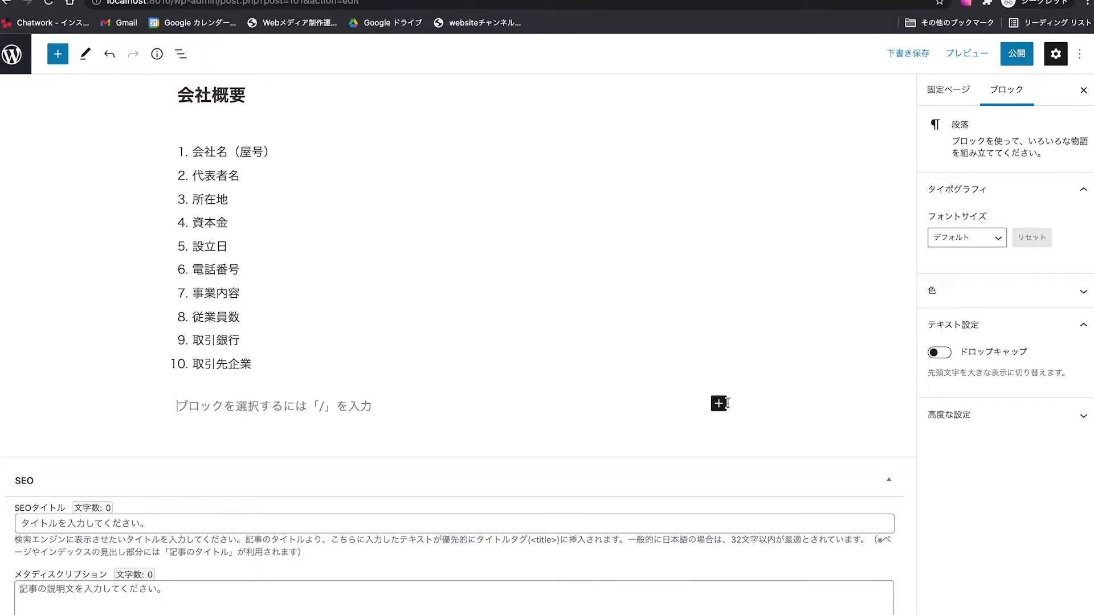
# Add an H2 heading below the numbered list reading 代表者挨拶（この会社はこんな会社です）
pyautogui.click(719, 405)
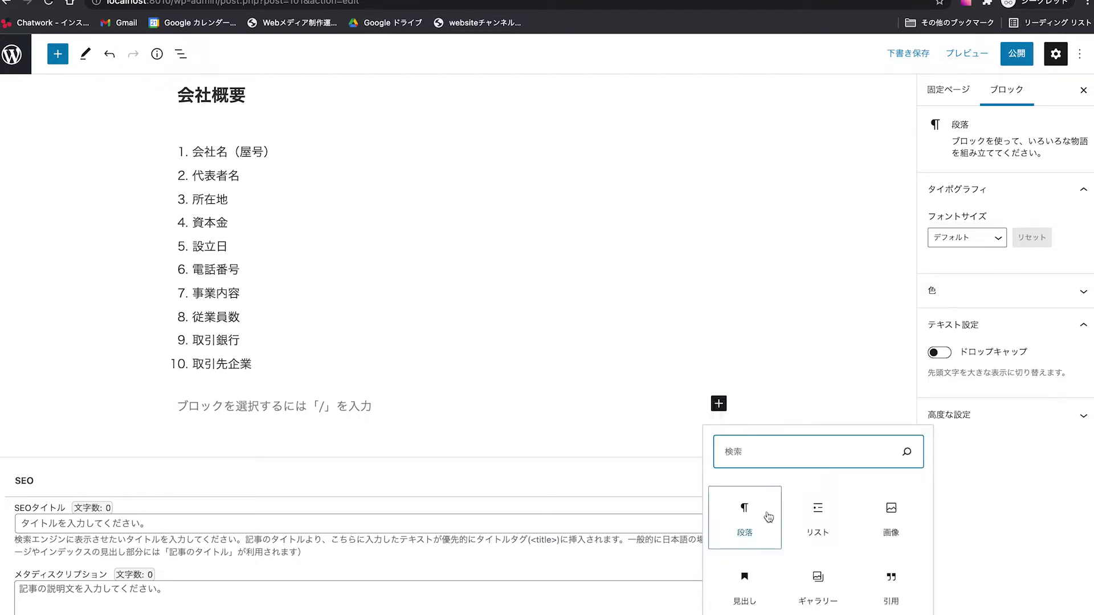
pyautogui.click(752, 583)
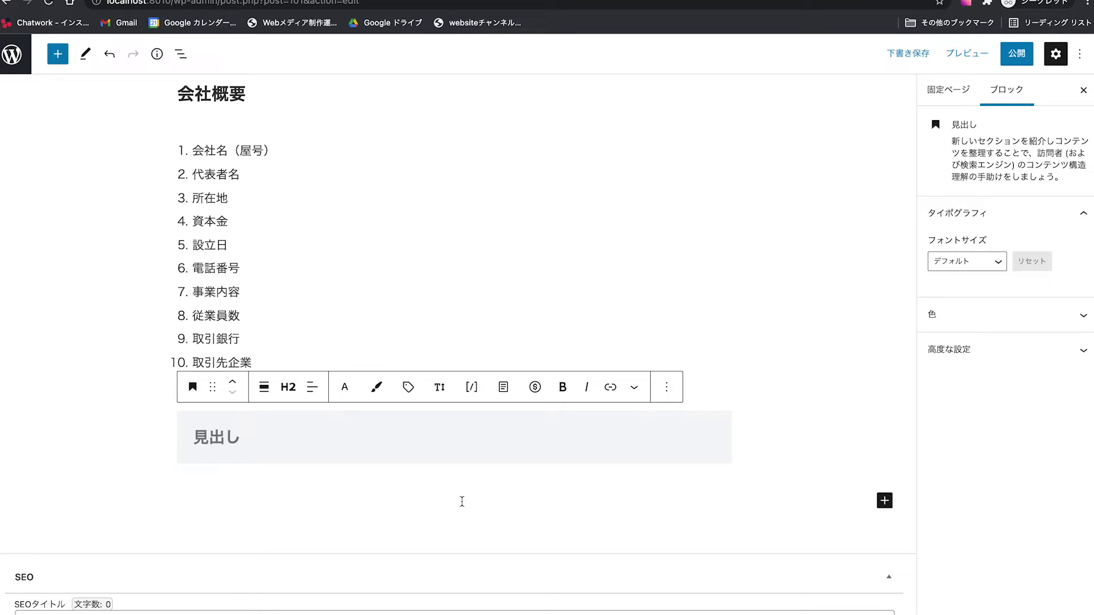
pyautogui.write('daihyousha')
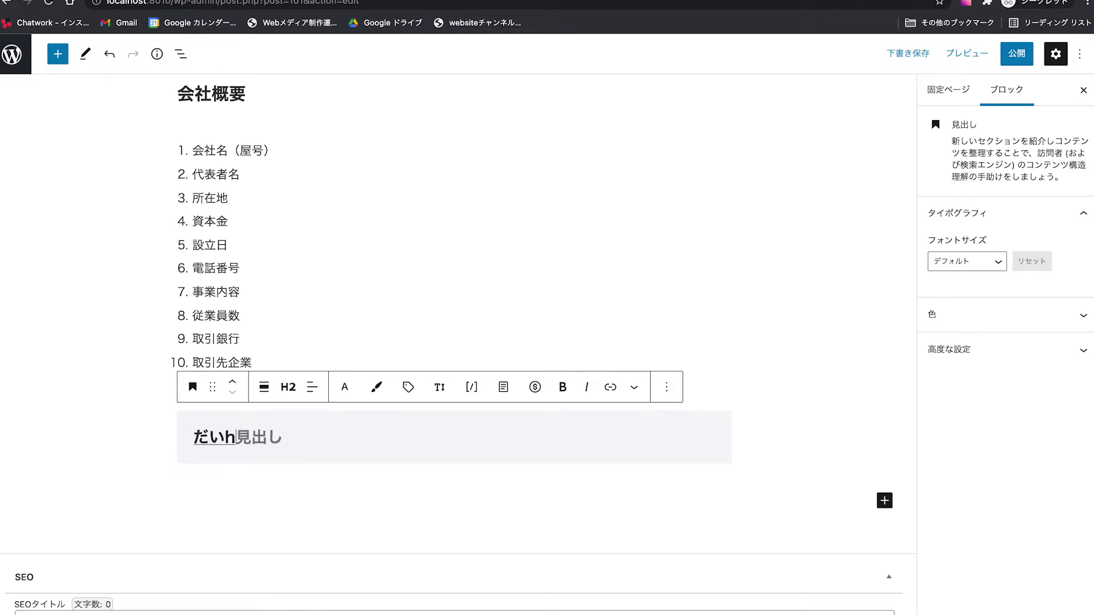
pyautogui.write('aisatsu')
pyautogui.press('Return')
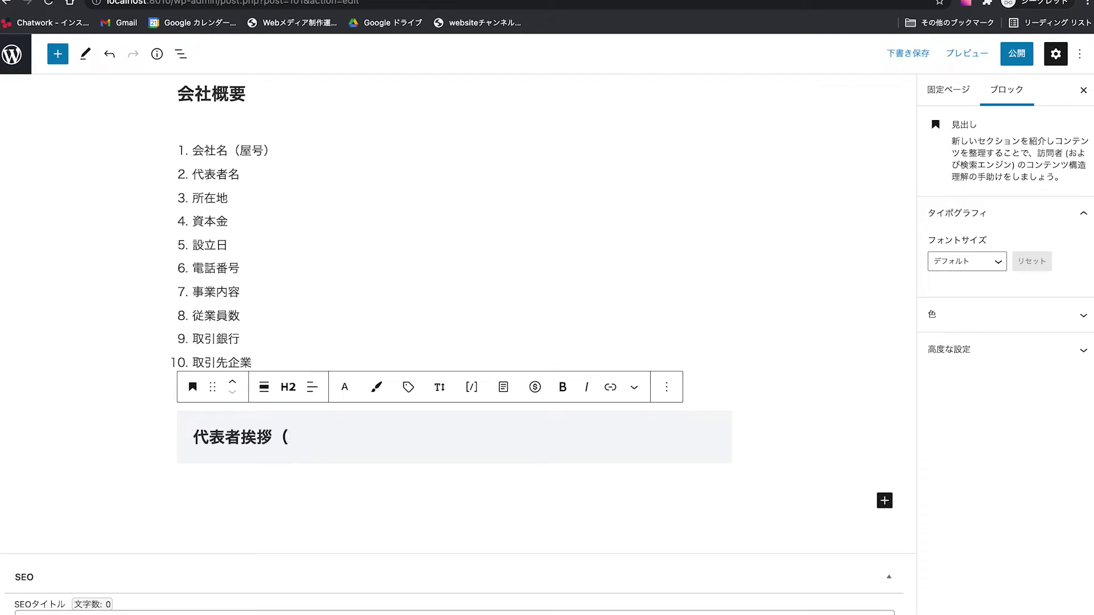
pyautogui.write('（konokaisha')
pyautogui.press('space')
pyautogui.write('hakonnakai')
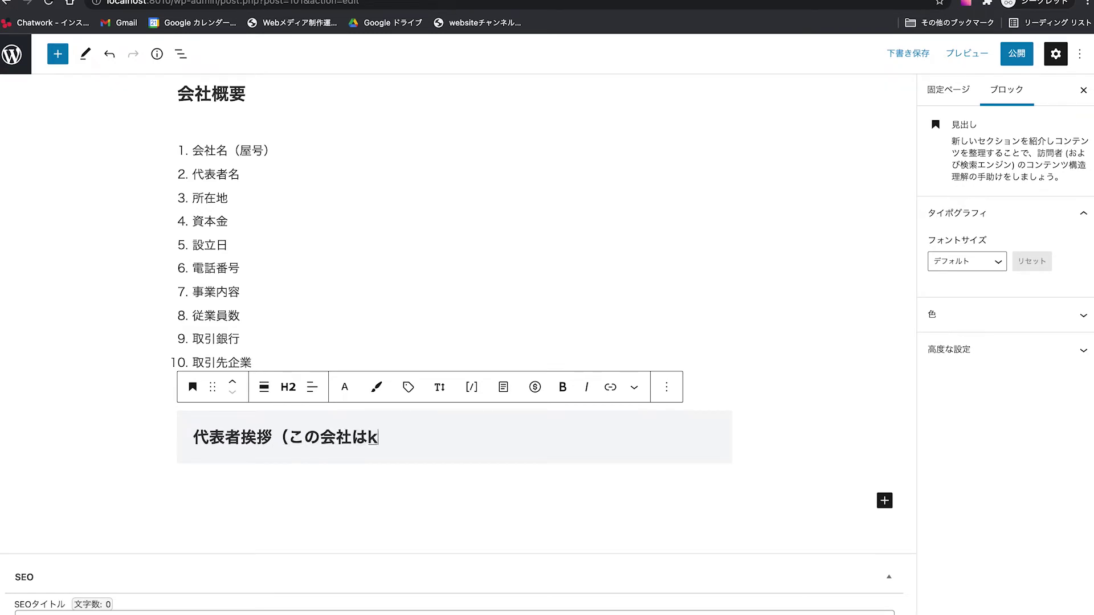
pyautogui.write('shadesu')
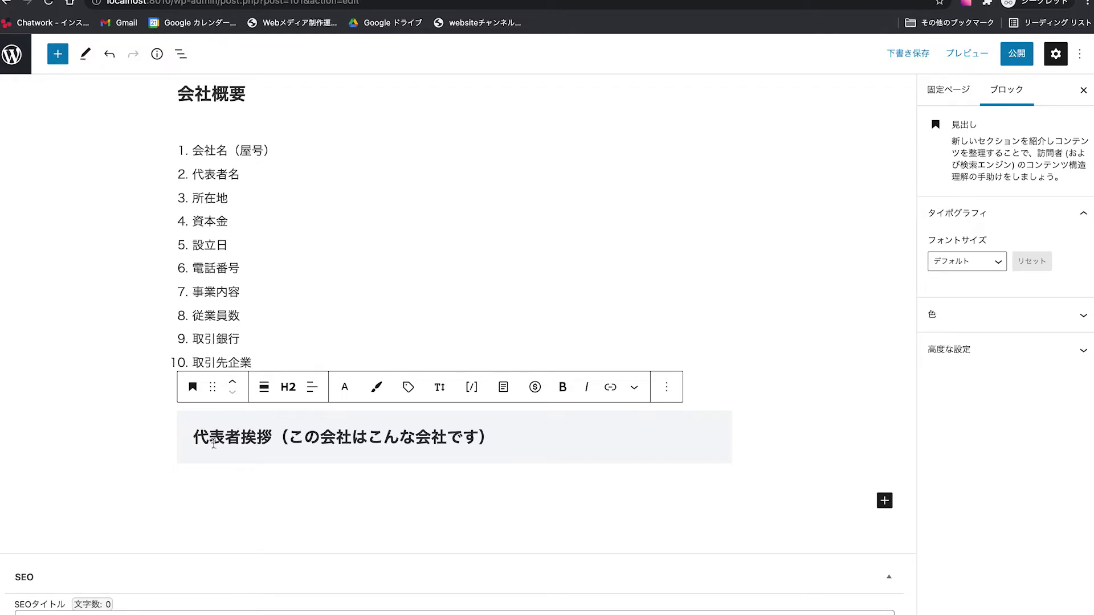
pyautogui.moveTo(299, 434); pyautogui.dragTo(483, 443)
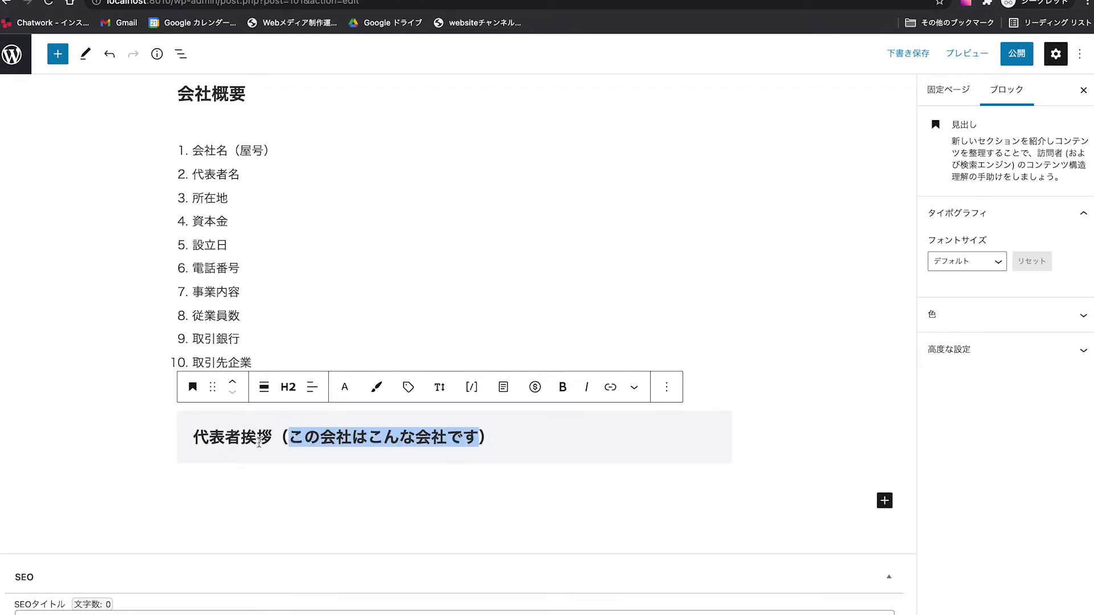
# Add a paragraph below the heading with the placeholder text 文章が入ります。挨拶文。会社情報。
pyautogui.click(514, 446)
pyautogui.press('Return')
pyautogui.write('bunshouh')
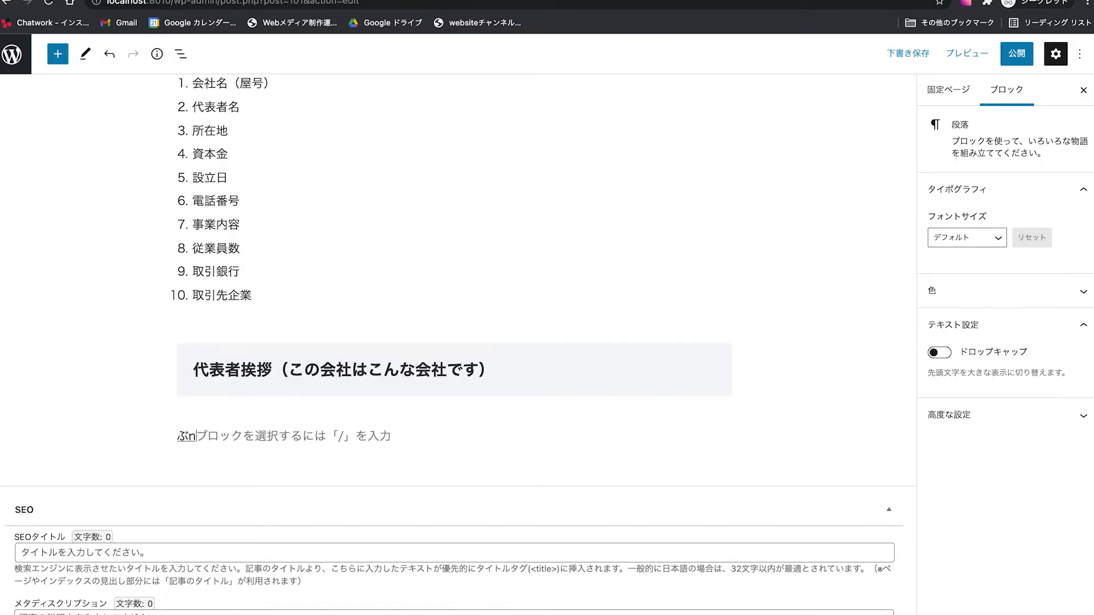
pyautogui.write('aha')
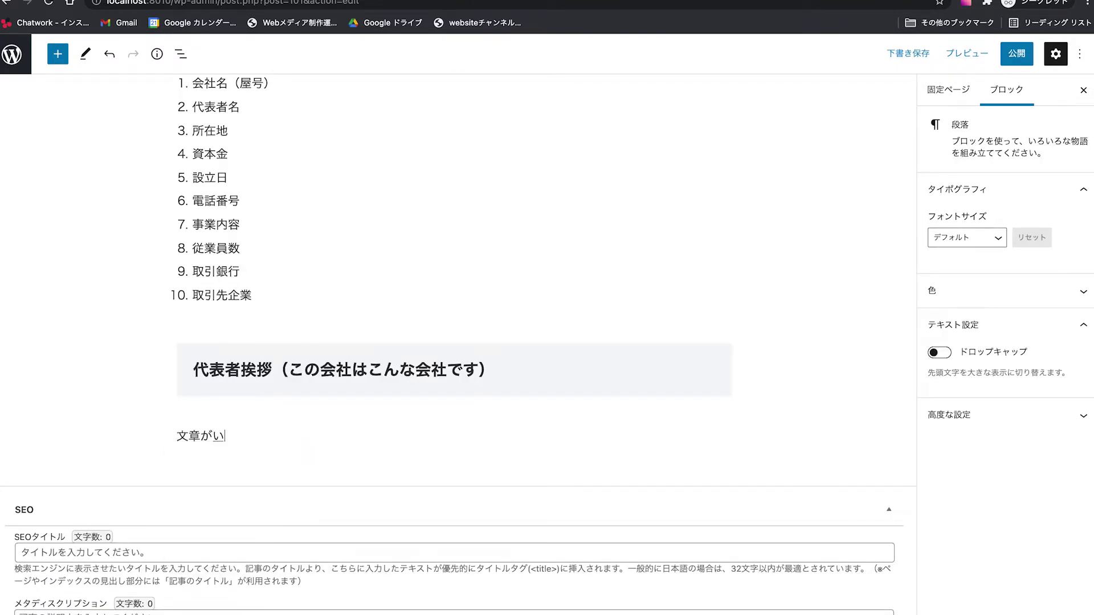
pyautogui.write('irimasu.aisatsubun.')
pyautogui.press('Return')
pyautogui.write('kaishajouh')
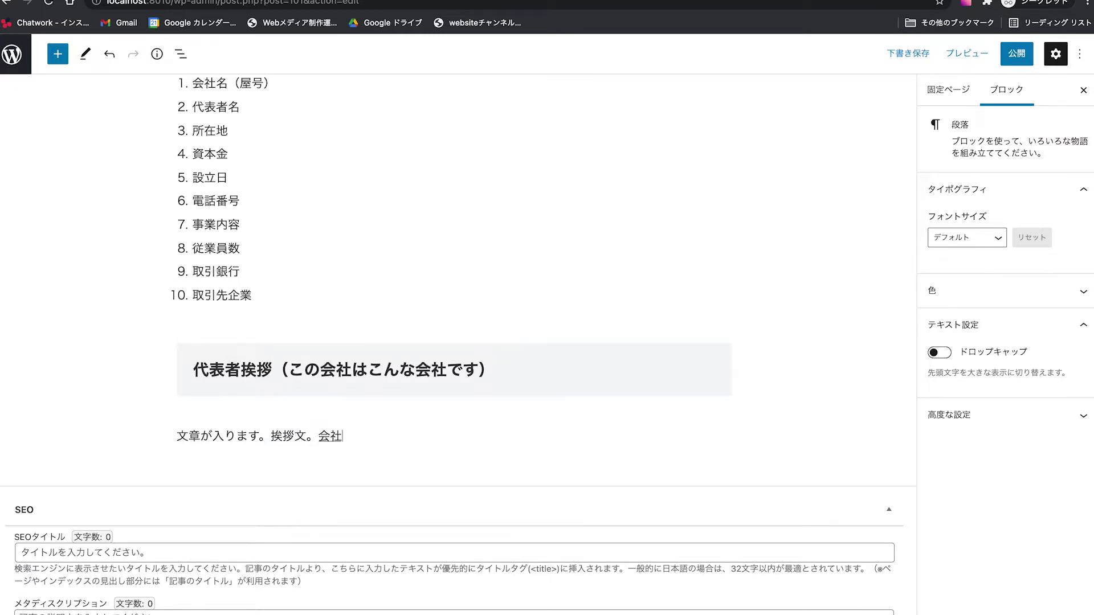
pyautogui.write('o')
pyautogui.press('Return')
# Copy the placeholder text and repeat it until the first greeting paragraph contains it five times
pyautogui.moveTo(377, 434); pyautogui.dragTo(173, 437)
pyautogui.press('super+c')
pyautogui.press('Right')
pyautogui.press('super+v')
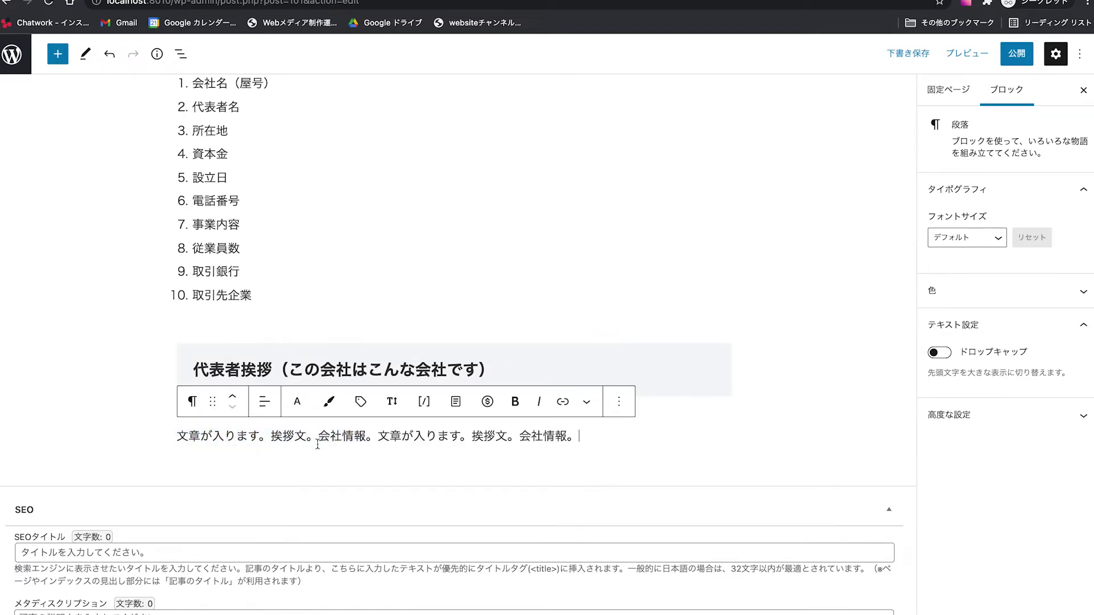
pyautogui.press('super+v')
pyautogui.press('super+v')
pyautogui.press('super+v')
# Add a second greeting paragraph with four copies of the placeholder text, followed by an empty paragraph
pyautogui.press('Return')
pyautogui.press('super+v')
pyautogui.press('super+v')
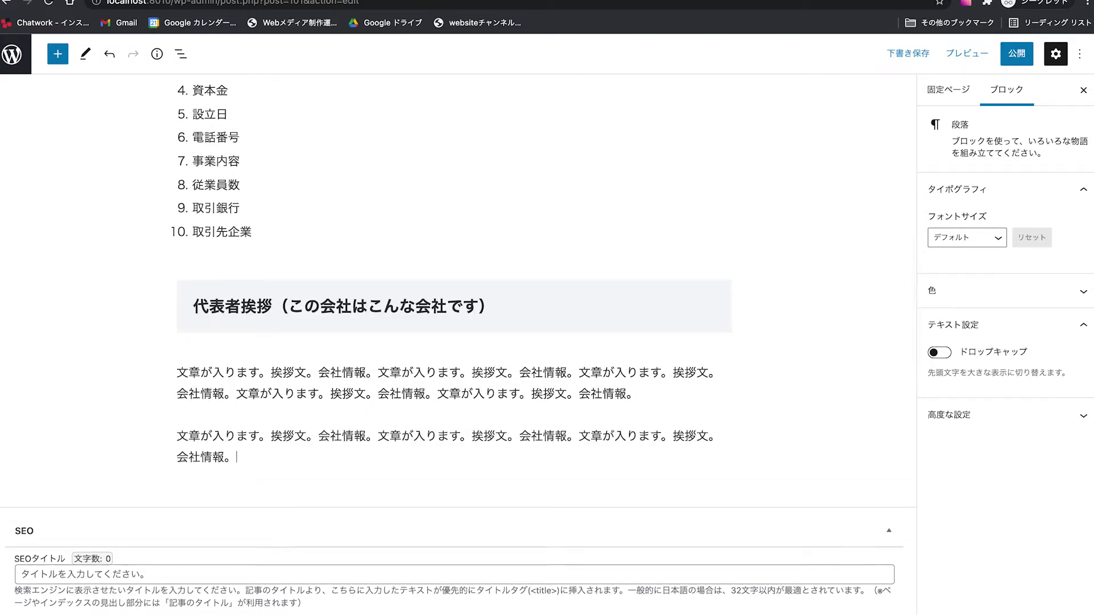
pyautogui.press('super+v')
pyautogui.press('super+v')
pyautogui.press('Return')
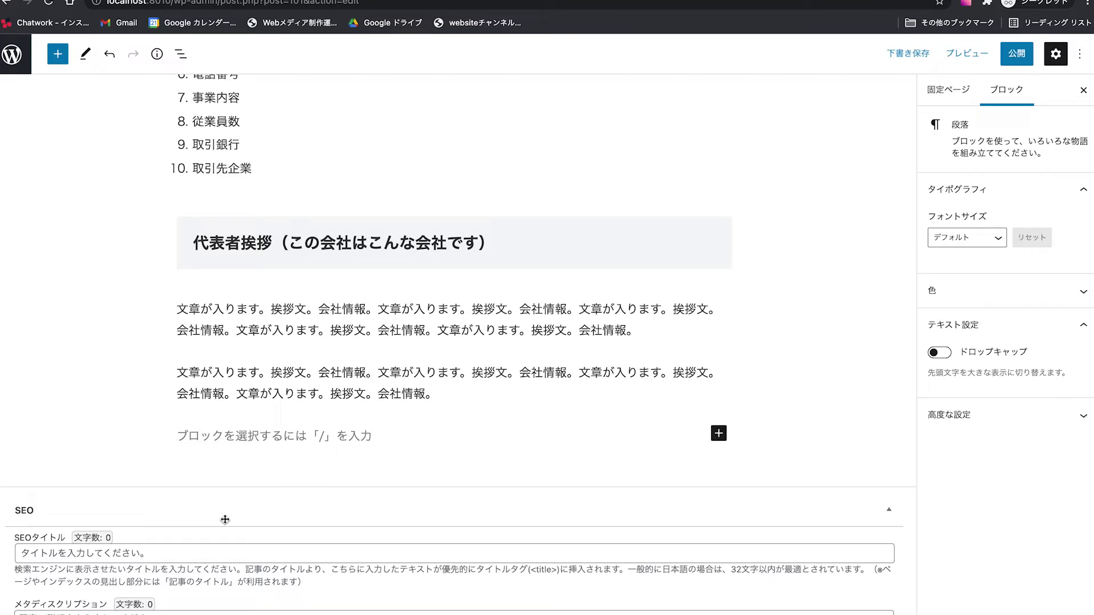
# Insert a カラム block with the 33 / 33 / 33 layout below the greeting paragraphs
pyautogui.scroll(-2, 603, 408)
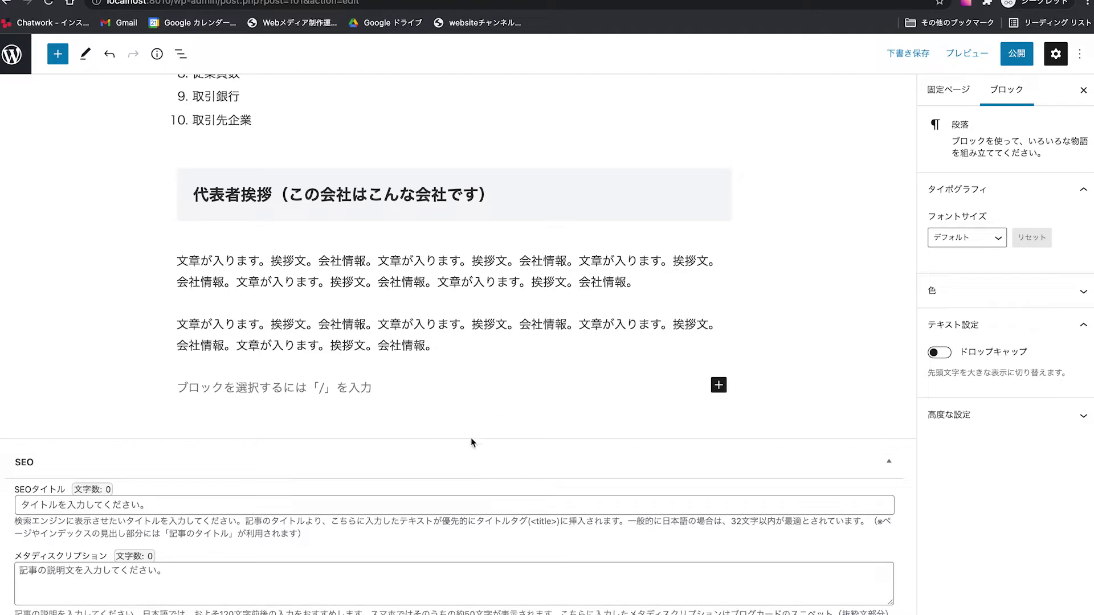
pyautogui.hotkey('ctrl', 's')
pyautogui.click(719, 385)
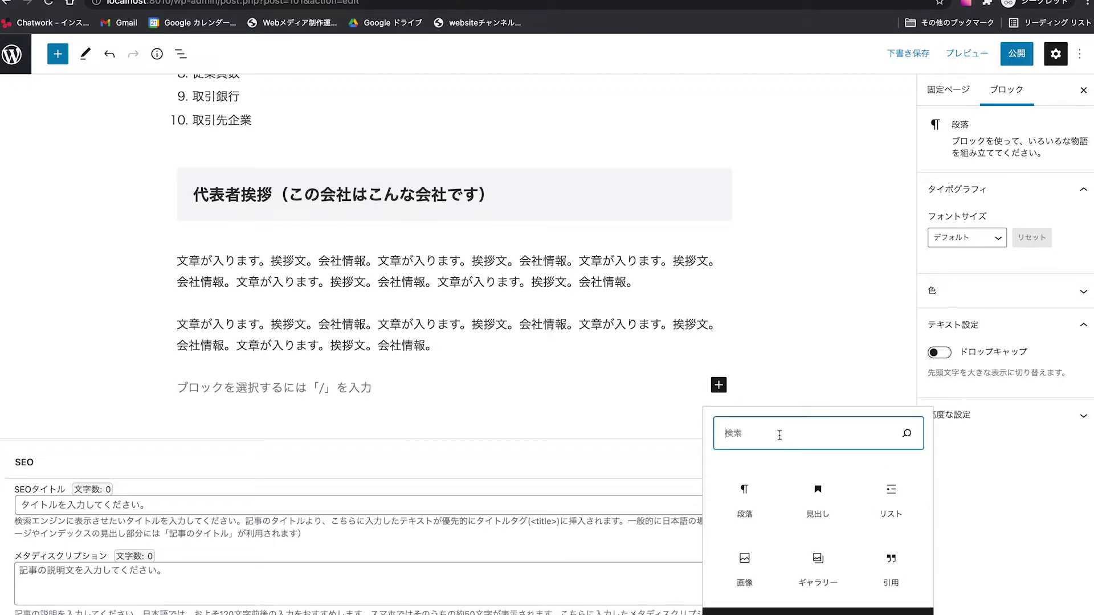
pyautogui.click(817, 612)
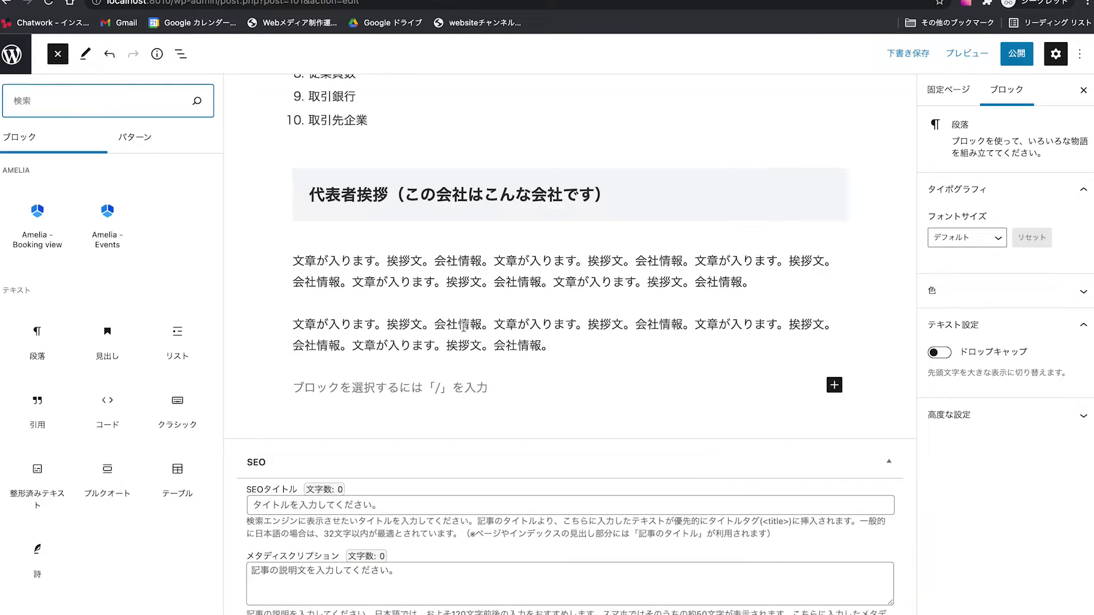
pyautogui.scroll(-5, 114, 319)
pyautogui.scroll(-8, 92, 344)
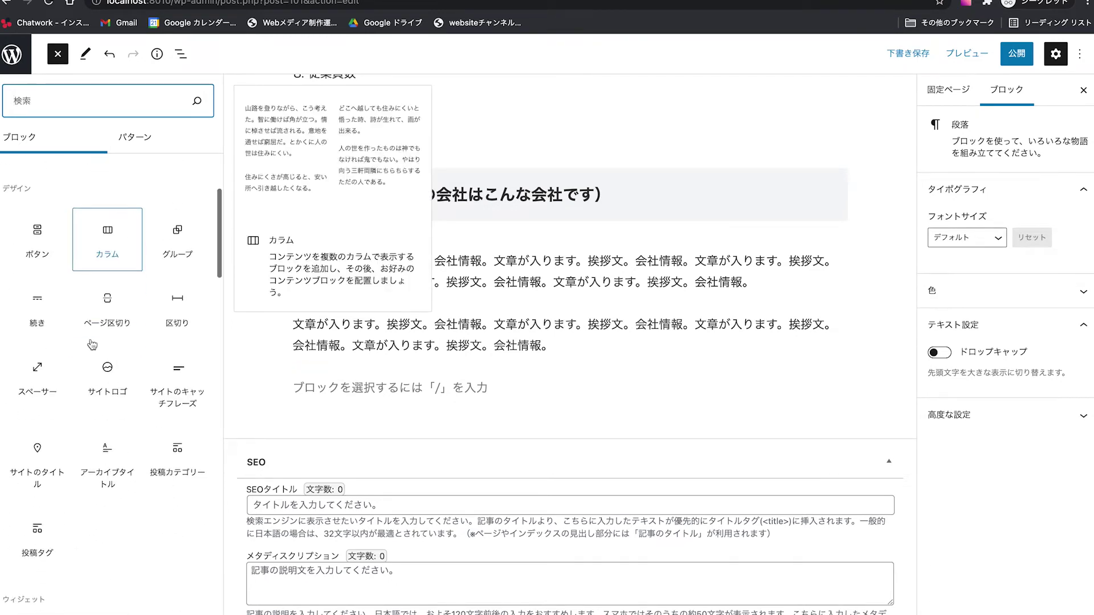
pyautogui.scroll(-1, 91, 345)
pyautogui.click(107, 213)
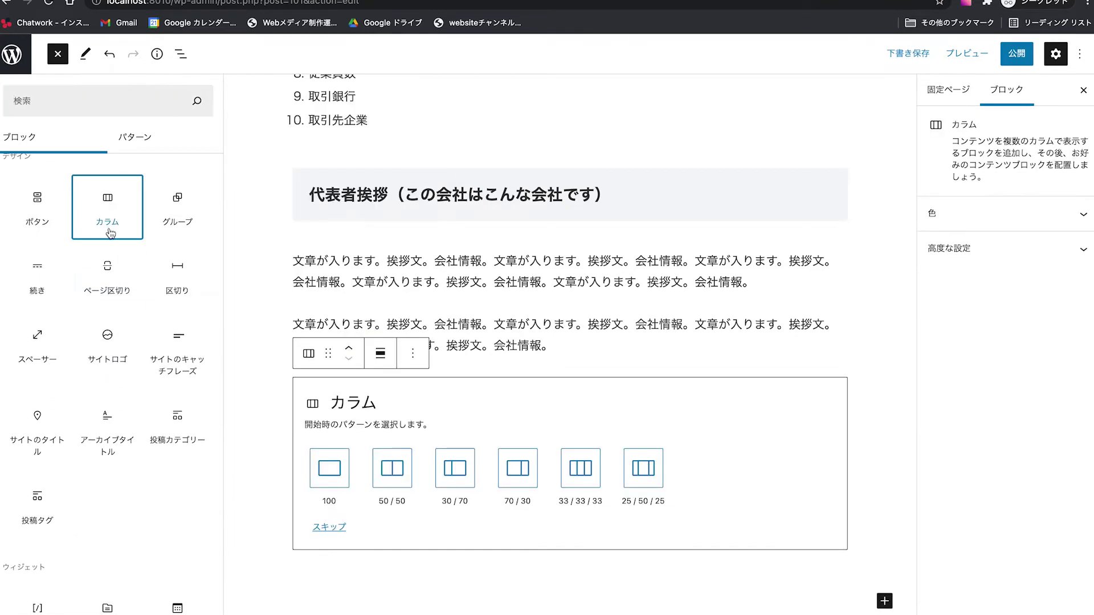
pyautogui.click(558, 478)
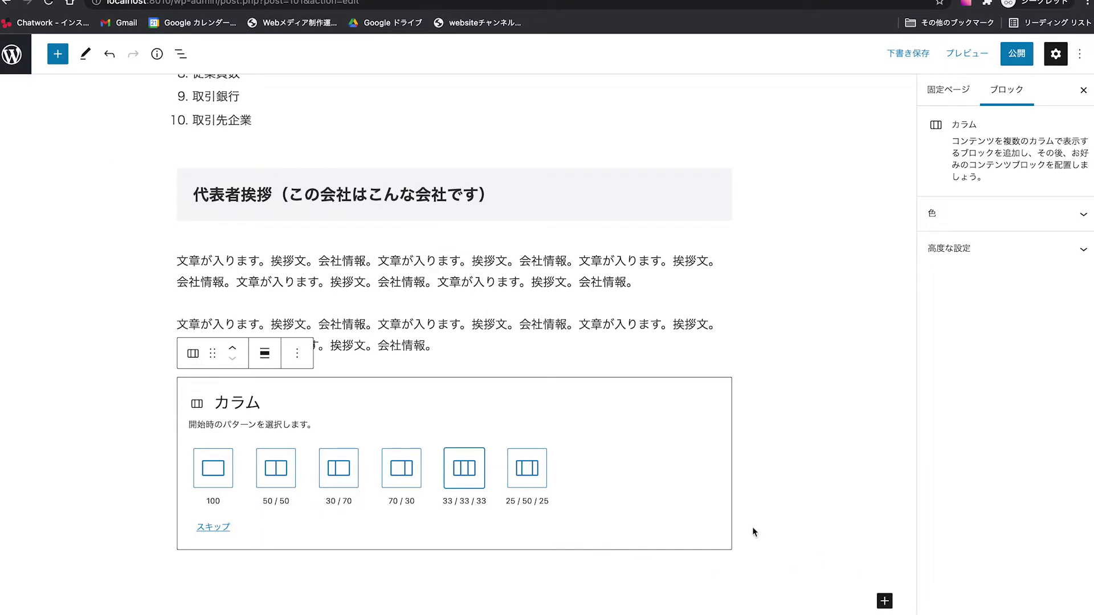
pyautogui.click(455, 476)
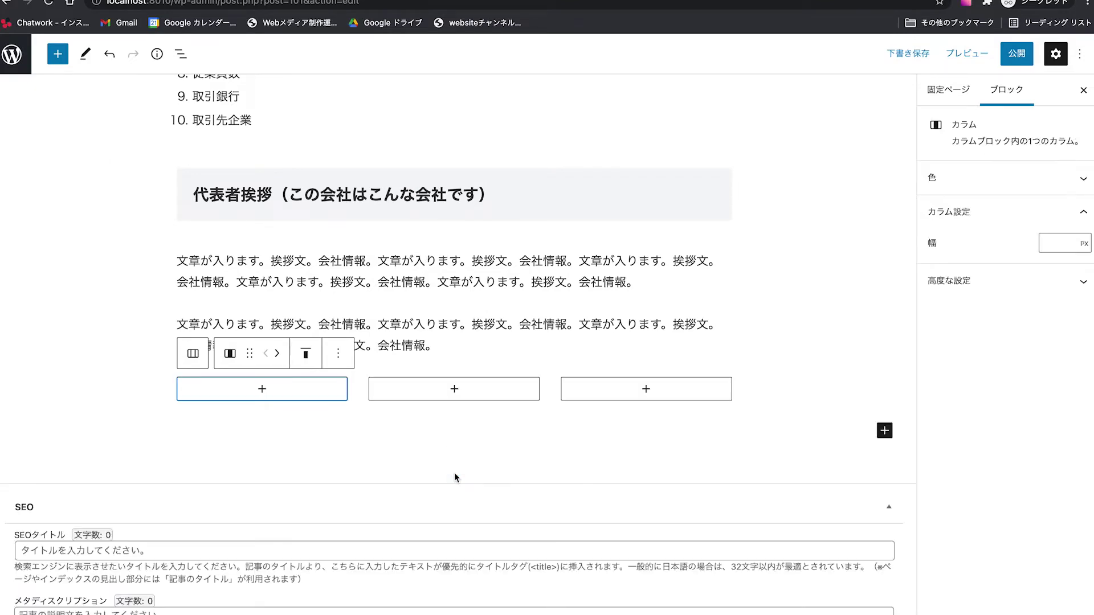
# Place the white-and-brown cat photo nekocatIMGL58991984_TP_V4.jpg from the media library in the first column
pyautogui.click(262, 390)
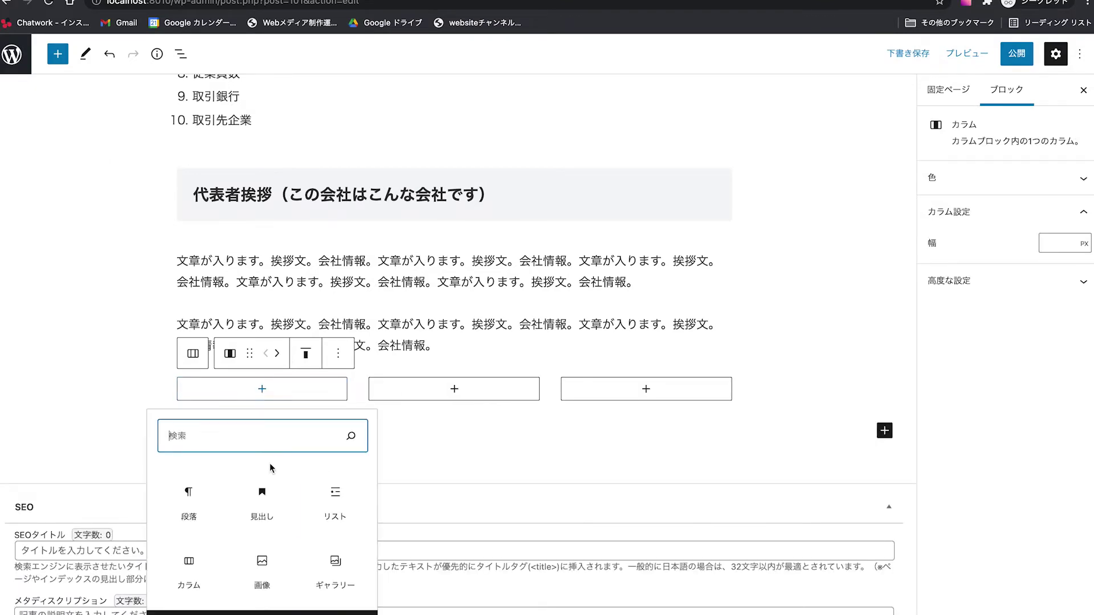
pyautogui.click(262, 567)
pyautogui.click(242, 452)
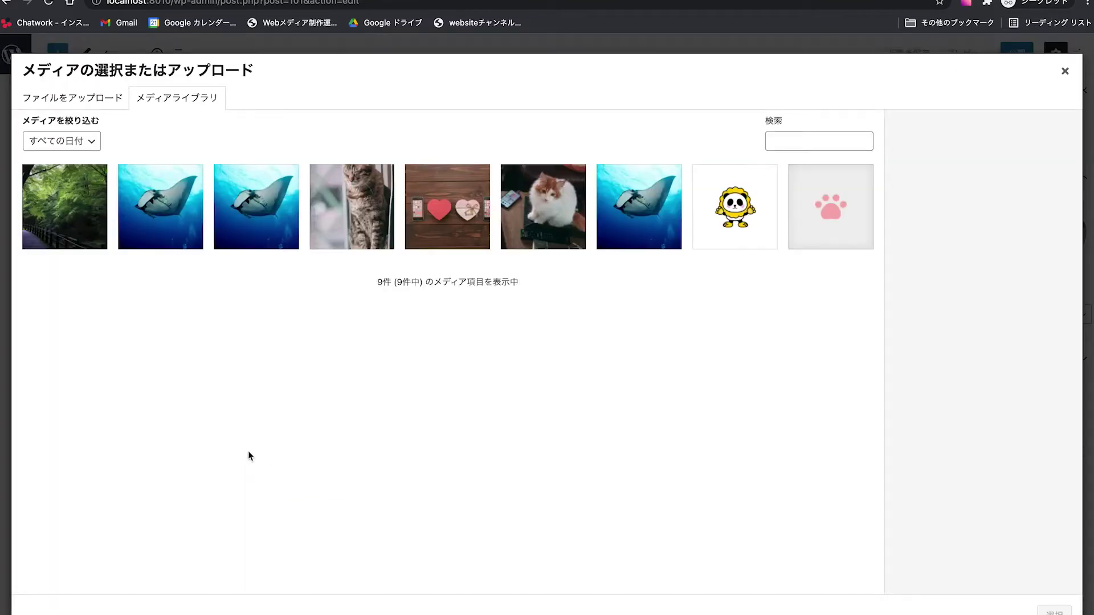
pyautogui.click(548, 212)
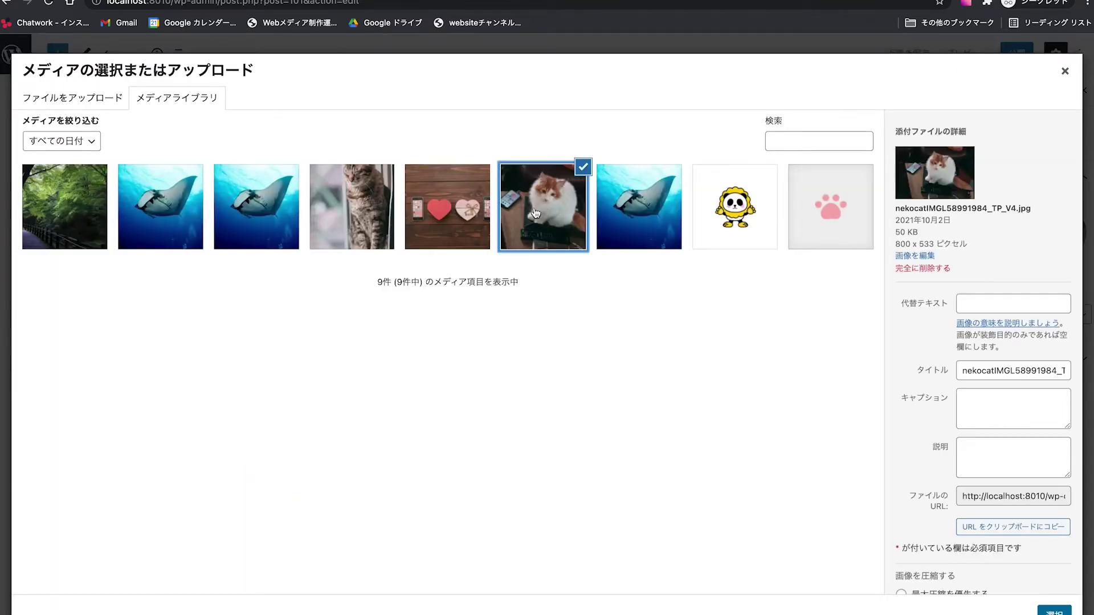
pyautogui.click(1054, 611)
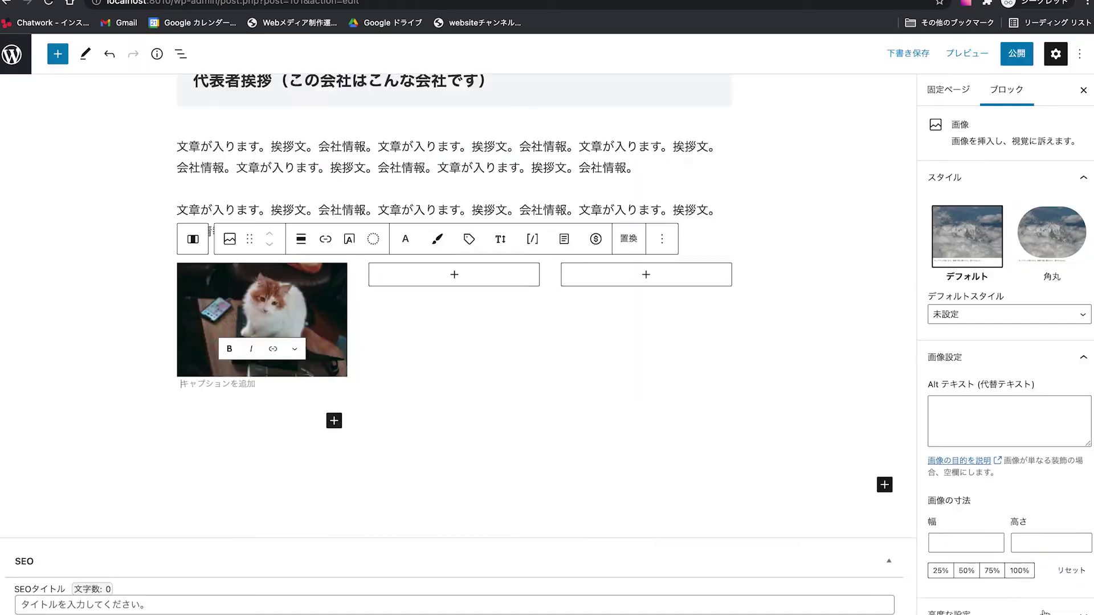
# Place the green forest photo ZU19725023_TP_V4.jpg from the media library in the second column
pyautogui.click(454, 270)
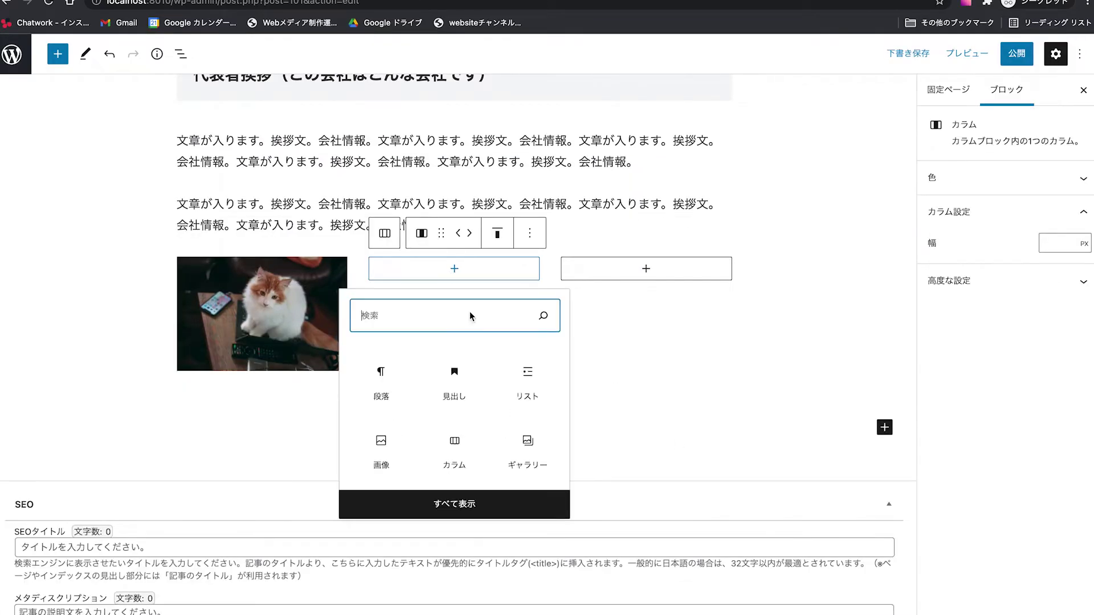
pyautogui.click(377, 453)
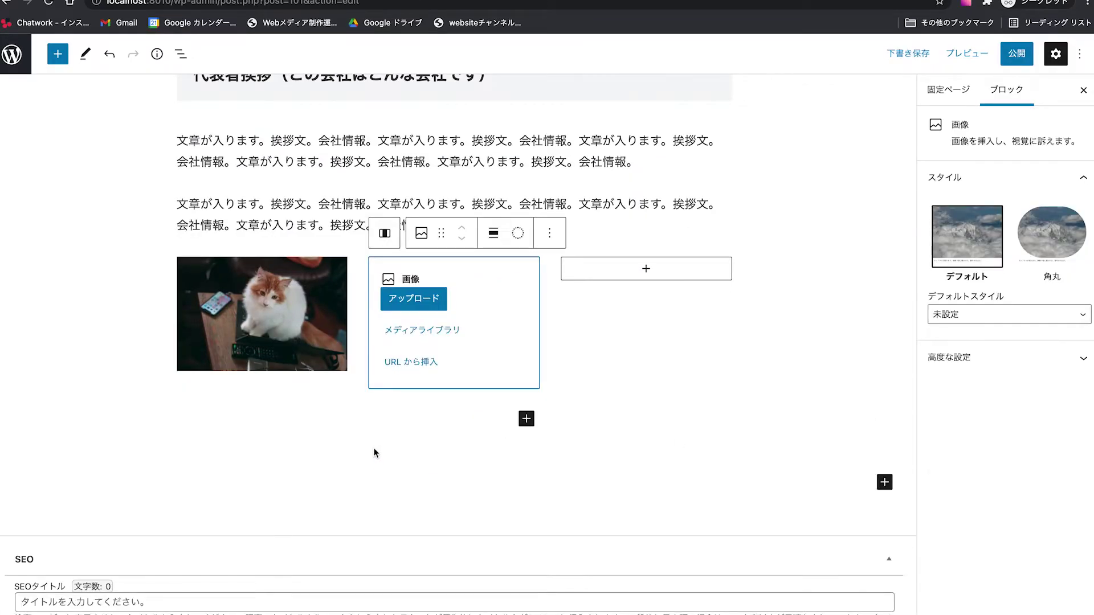
pyautogui.click(446, 330)
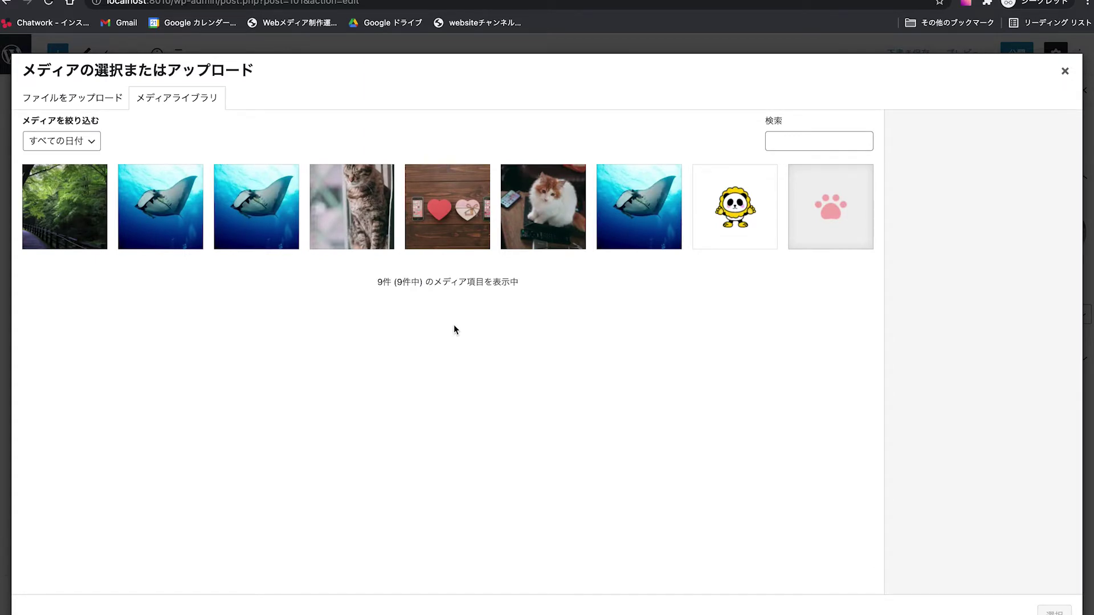
pyautogui.click(425, 228)
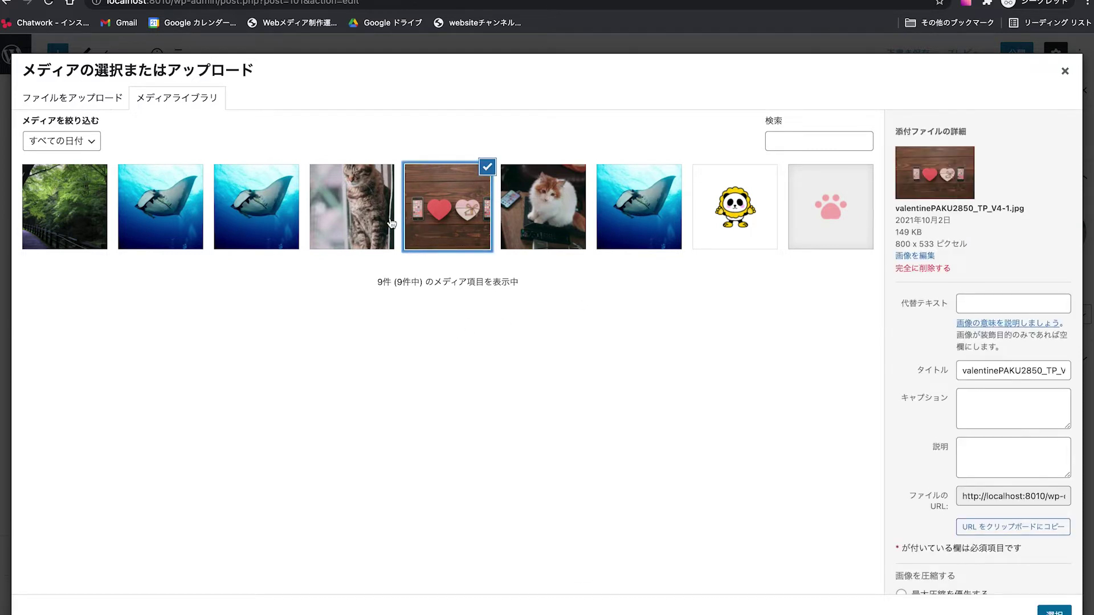
pyautogui.click(396, 223)
pyautogui.click(77, 213)
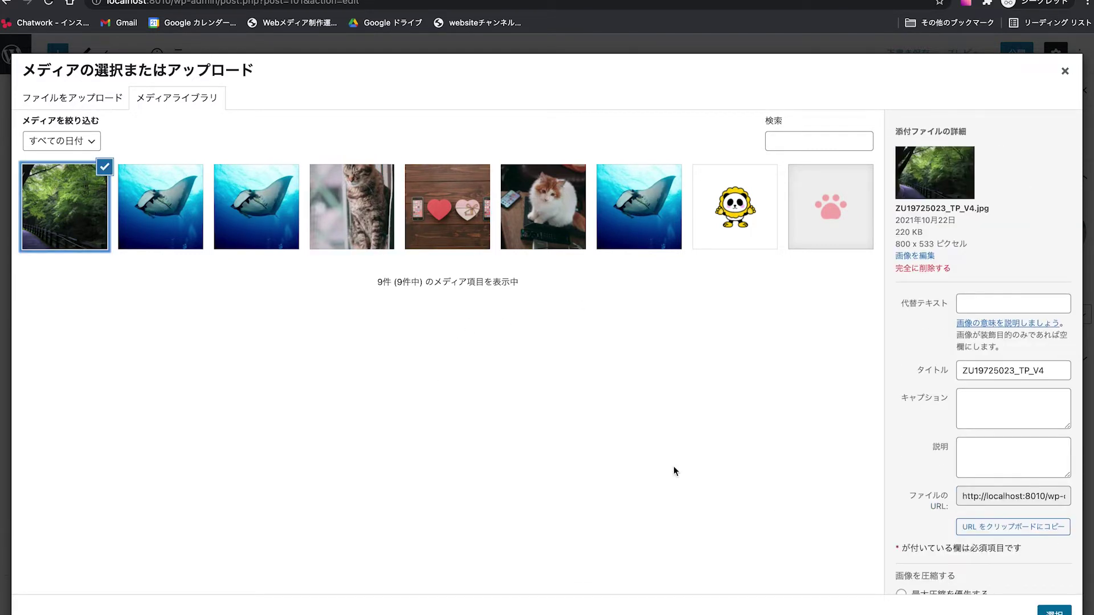
pyautogui.click(1054, 612)
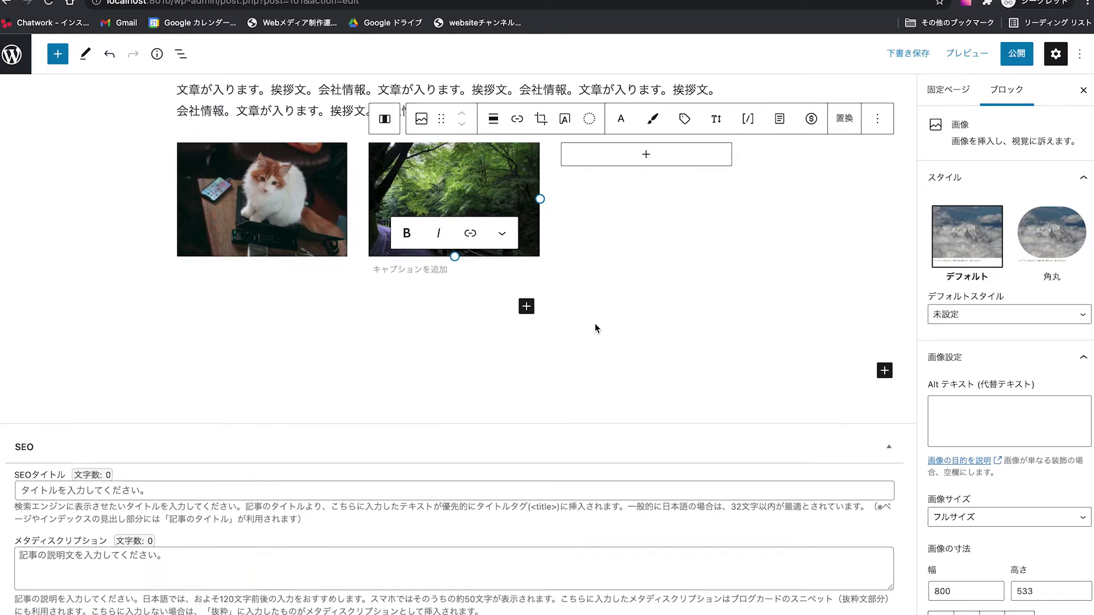
# Fill the third column with an image block showing the same cat photo from the media library as the first column
pyautogui.scroll(1, 595, 323)
pyautogui.click(646, 204)
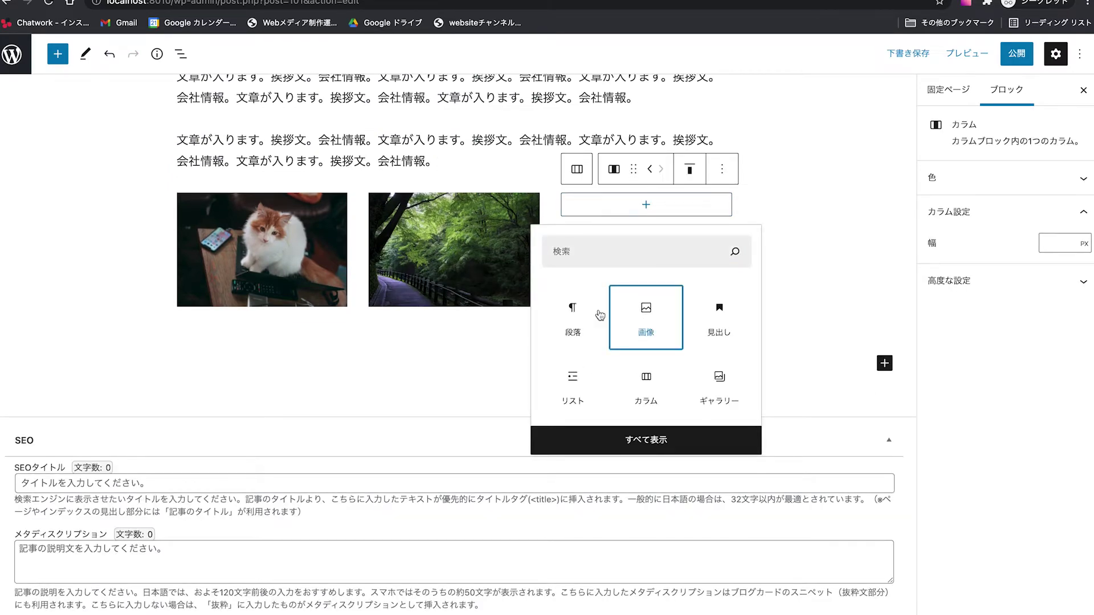
pyautogui.click(627, 317)
pyautogui.click(615, 269)
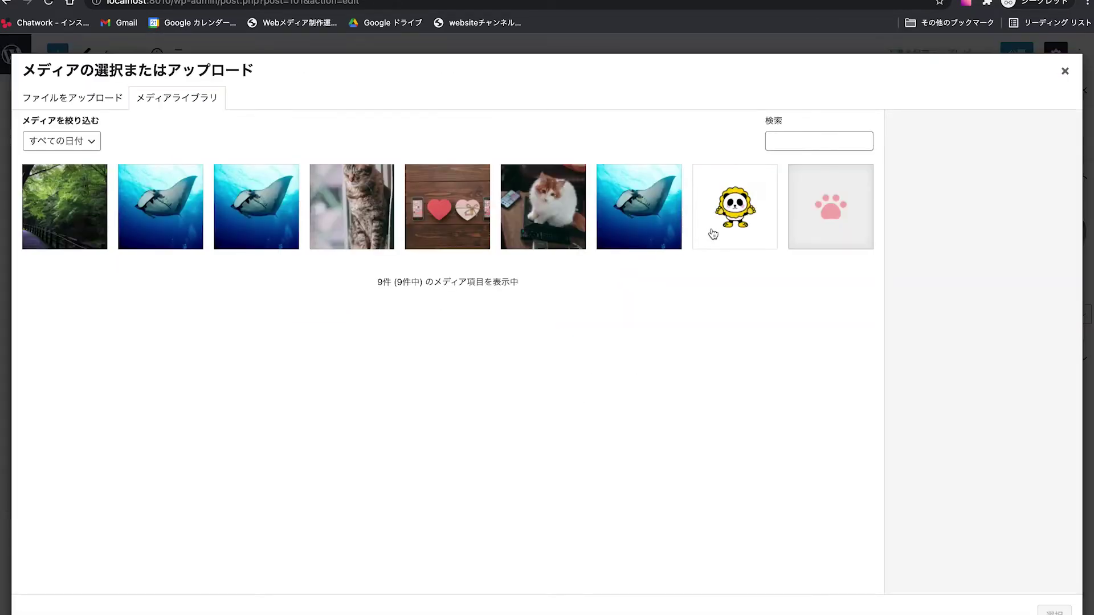
pyautogui.click(647, 227)
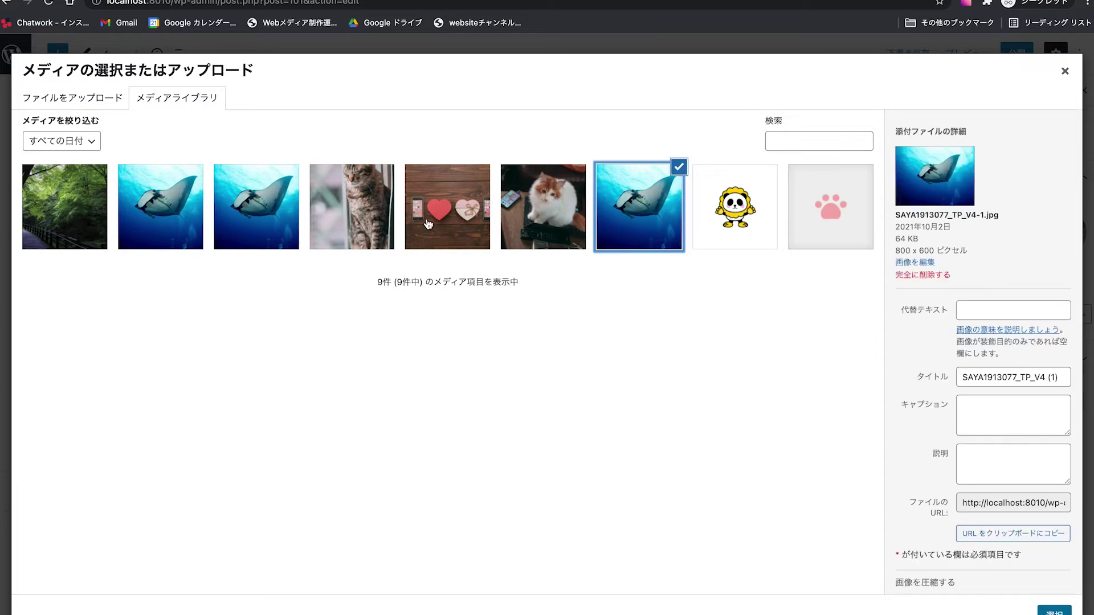
pyautogui.click(560, 228)
pyautogui.click(1053, 611)
pyautogui.scroll(3, 677, 432)
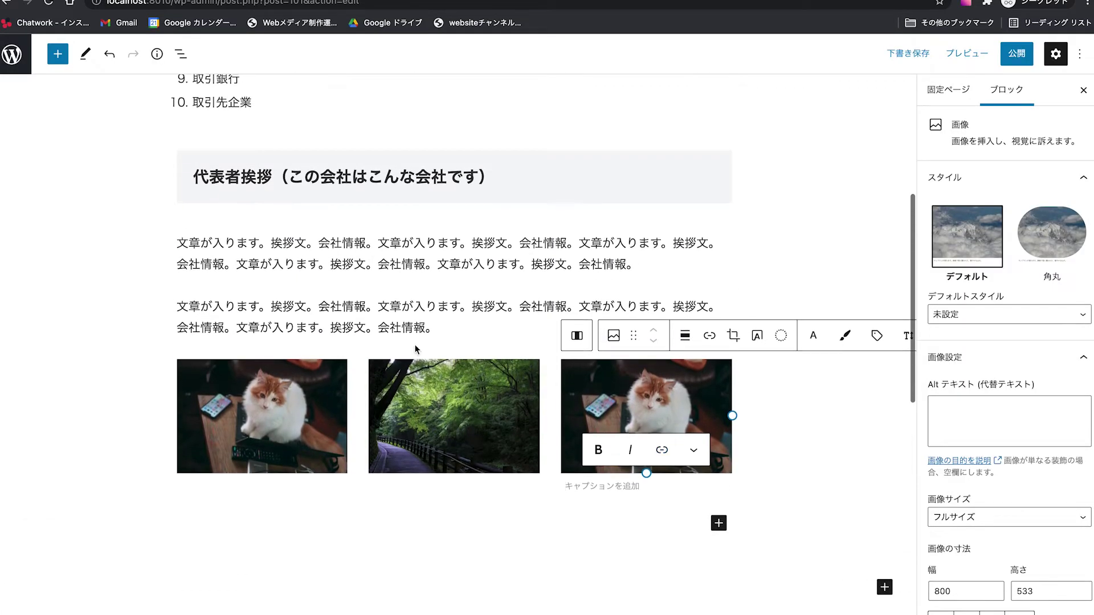
pyautogui.scroll(-1, 495, 416)
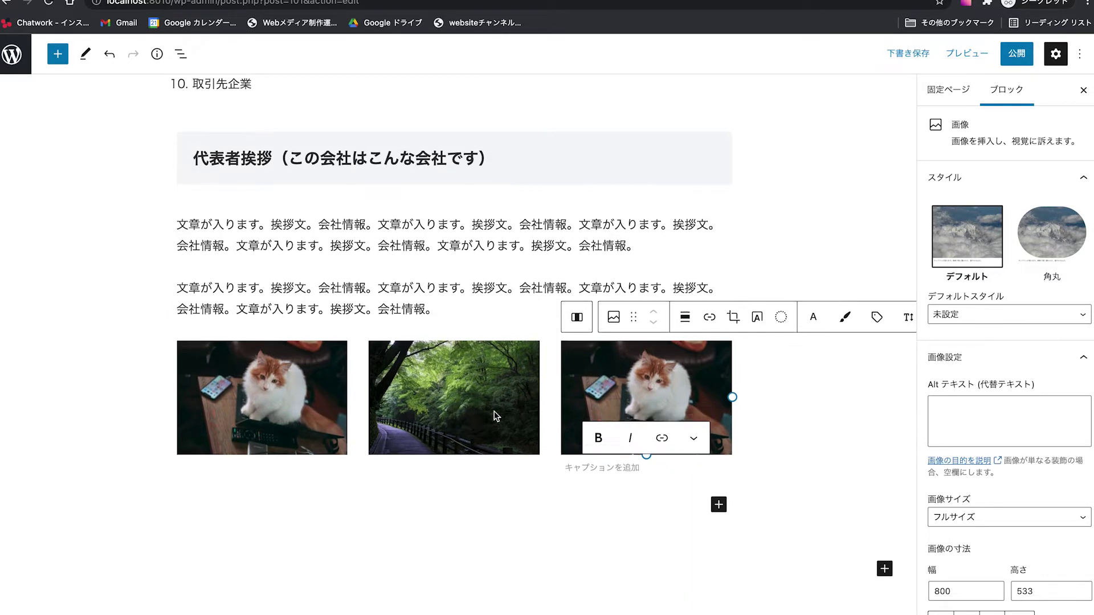
# Add an empty paragraph block below the three-column image row
pyautogui.scroll(-3, 494, 414)
pyautogui.scroll(4, 513, 418)
pyautogui.scroll(-5, 545, 419)
pyautogui.click(581, 409)
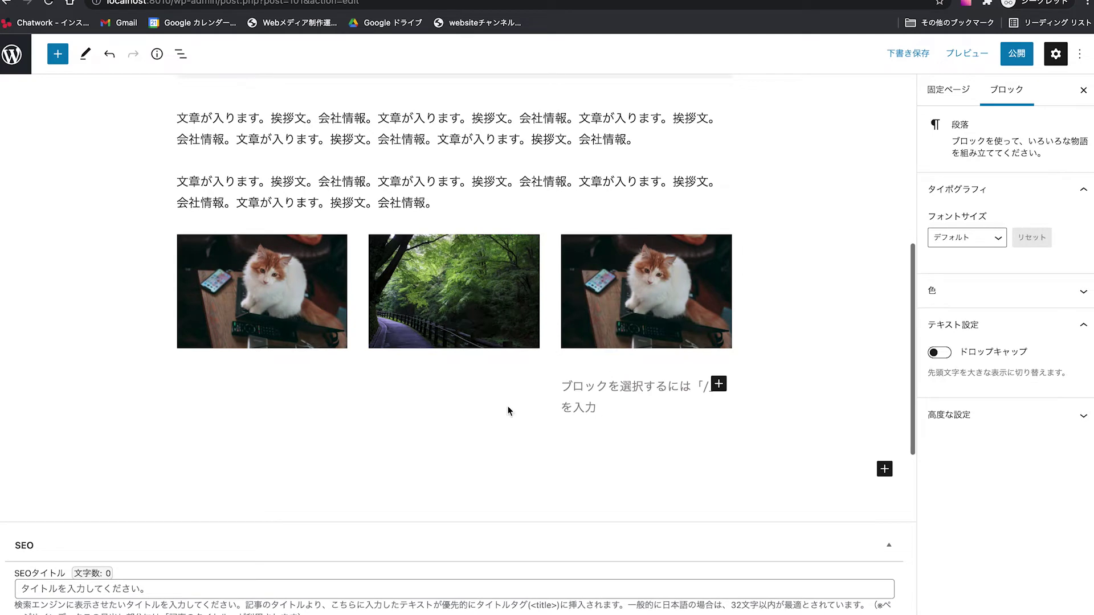
pyautogui.click(450, 437)
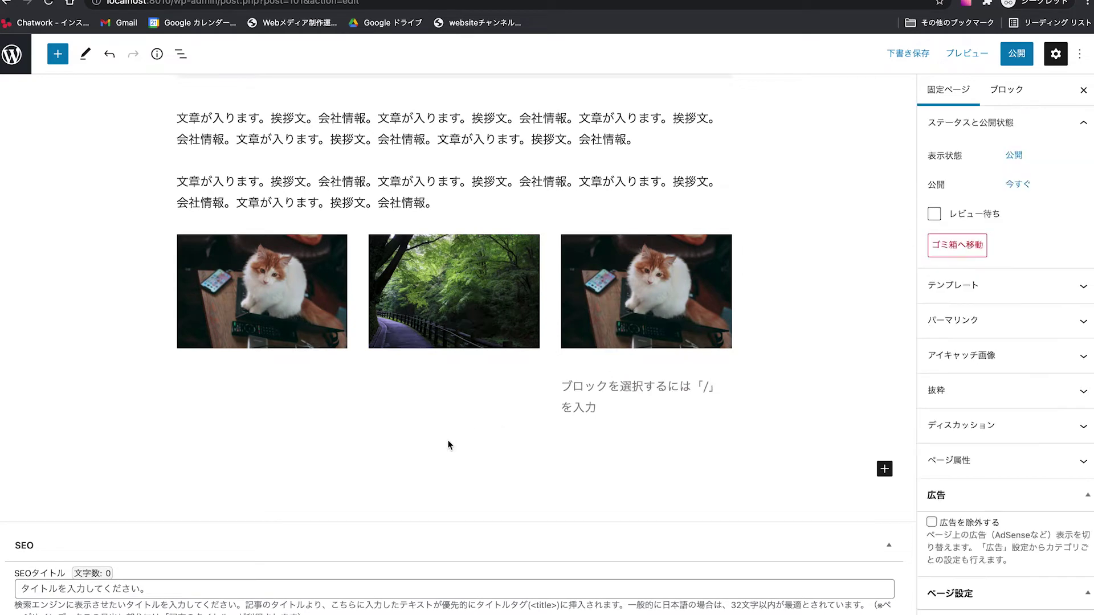
pyautogui.click(452, 470)
pyautogui.press('super+s')
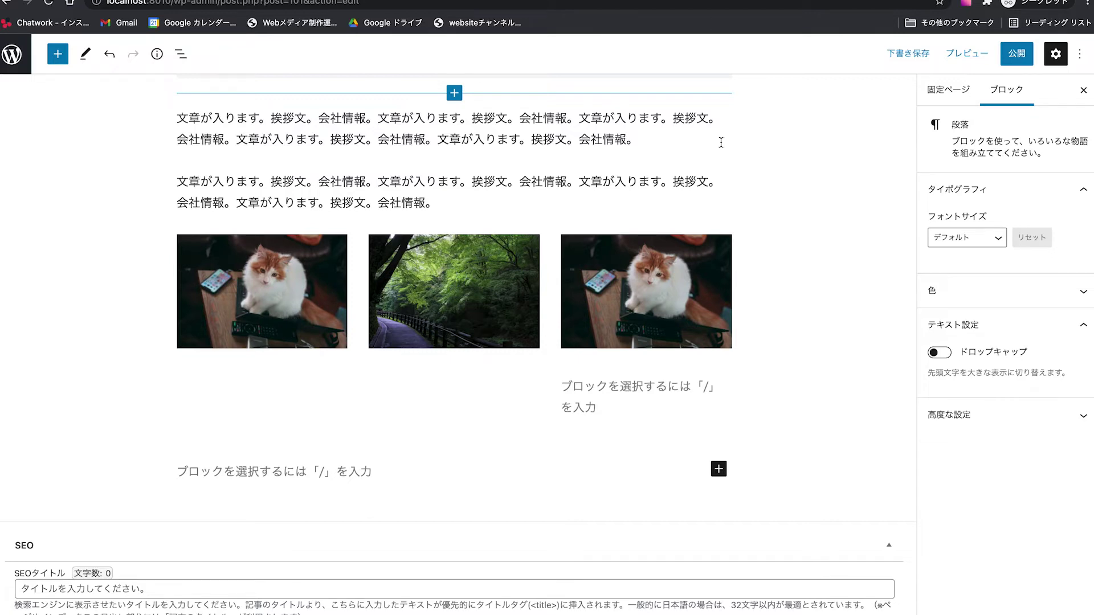
# Insert an H2 heading reading 会社概要 below the three-column image row
pyautogui.click(718, 469)
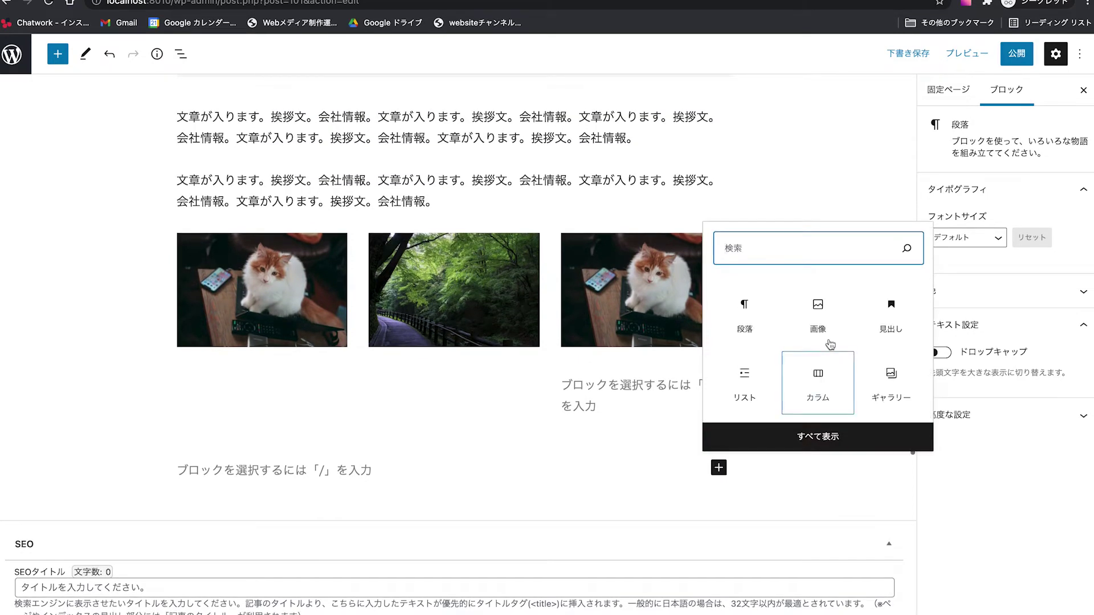
pyautogui.click(889, 317)
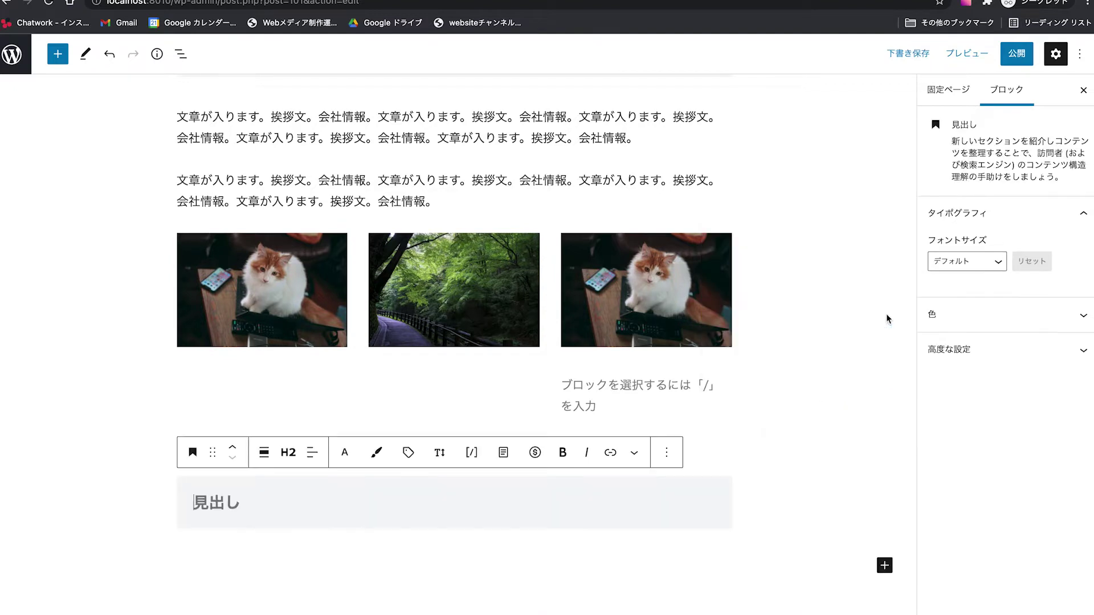
pyautogui.write('kaisa')
pyautogui.press('BackSpace')
pyautogui.write('sha')
pyautogui.press('space')
pyautogui.write('gaiyou')
pyautogui.press('space')
pyautogui.press('Return')
pyautogui.press('Return')
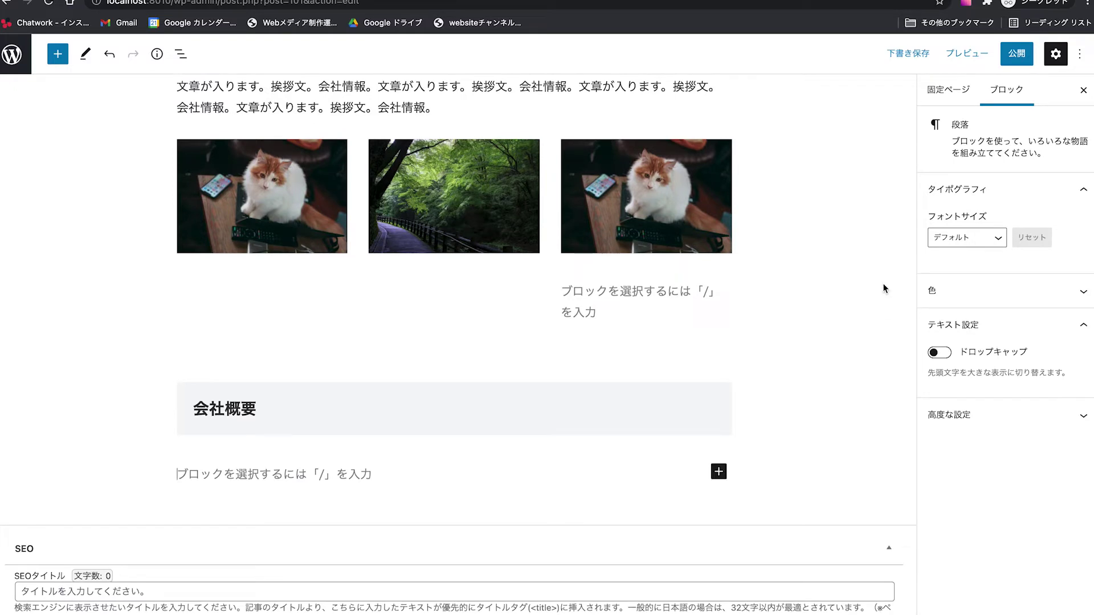
# Insert a テーブル block from the full block library below the 会社概要 heading
pyautogui.scroll(-3, 527, 288)
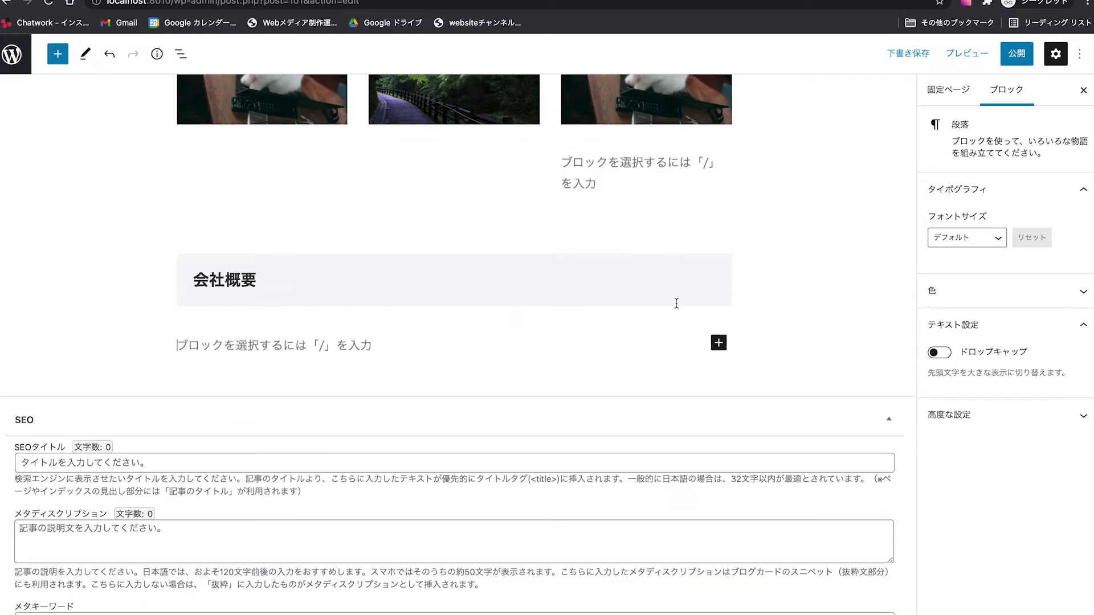
pyautogui.click(718, 342)
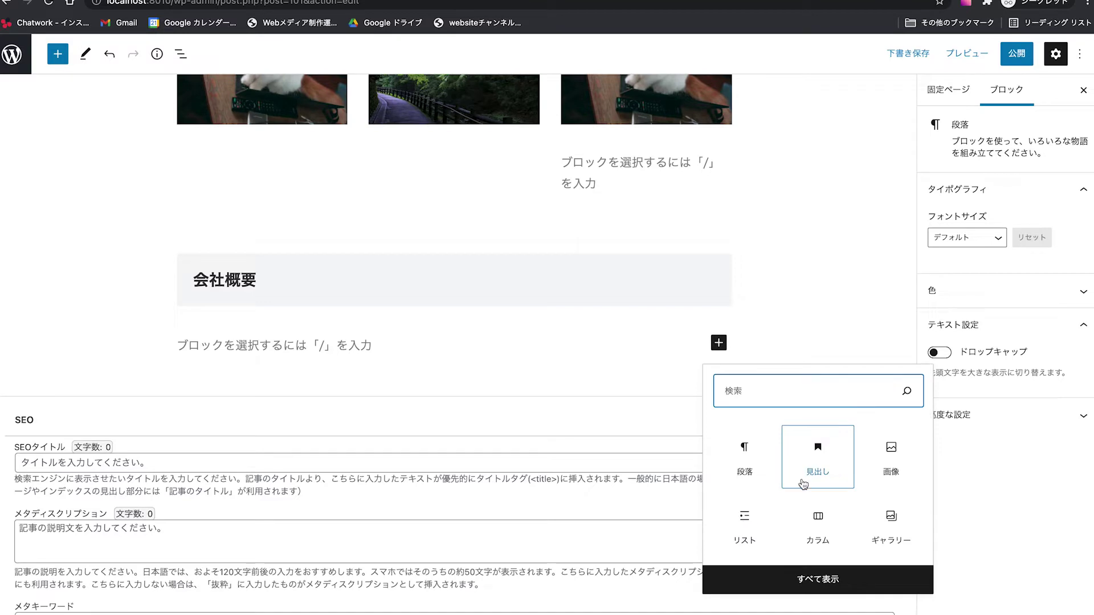
pyautogui.click(819, 581)
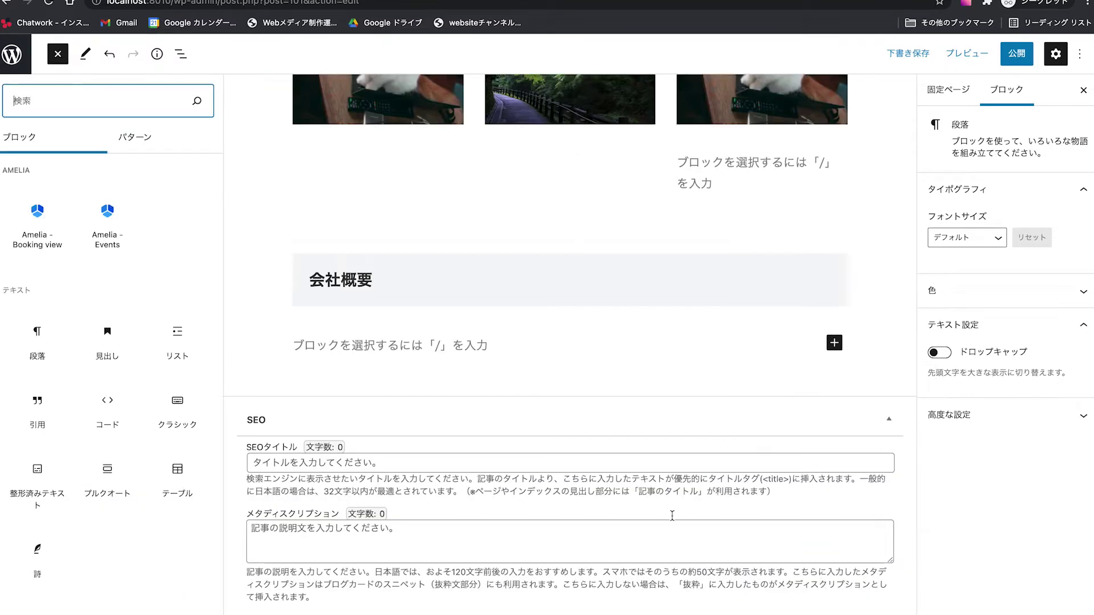
pyautogui.scroll(-7, 148, 386)
pyautogui.scroll(-7, 148, 386)
pyautogui.scroll(-5, 148, 386)
pyautogui.scroll(-5, 148, 386)
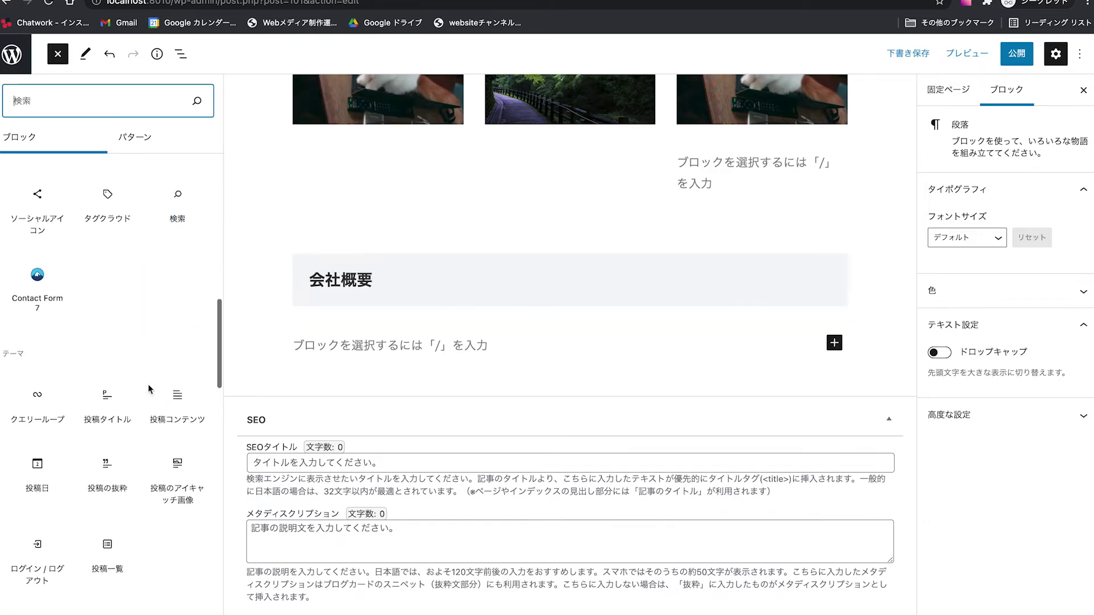
pyautogui.scroll(-4, 148, 389)
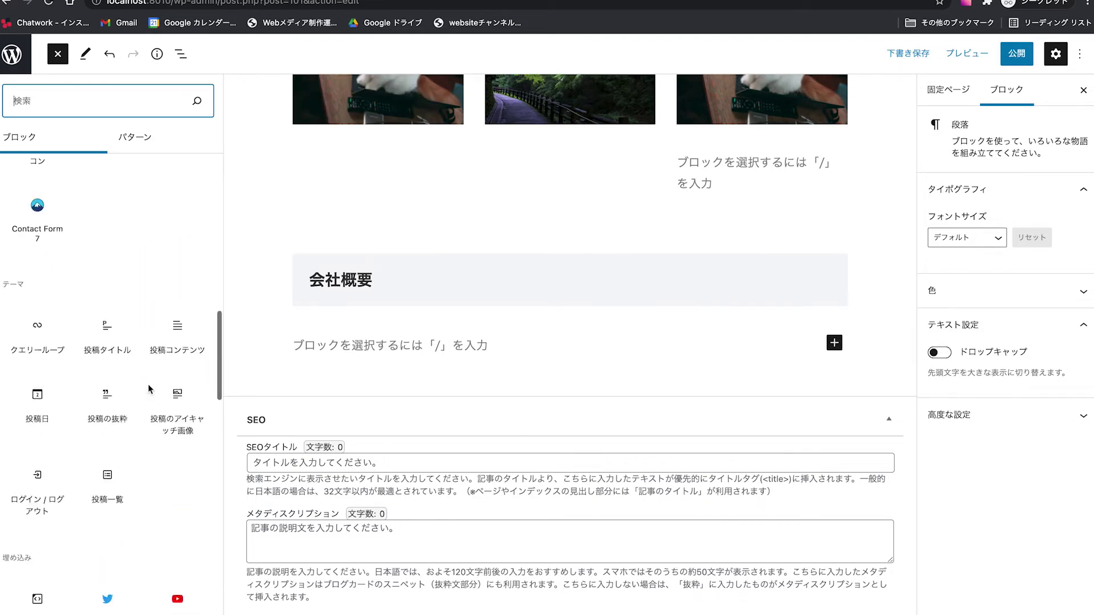
pyautogui.scroll(10, 150, 389)
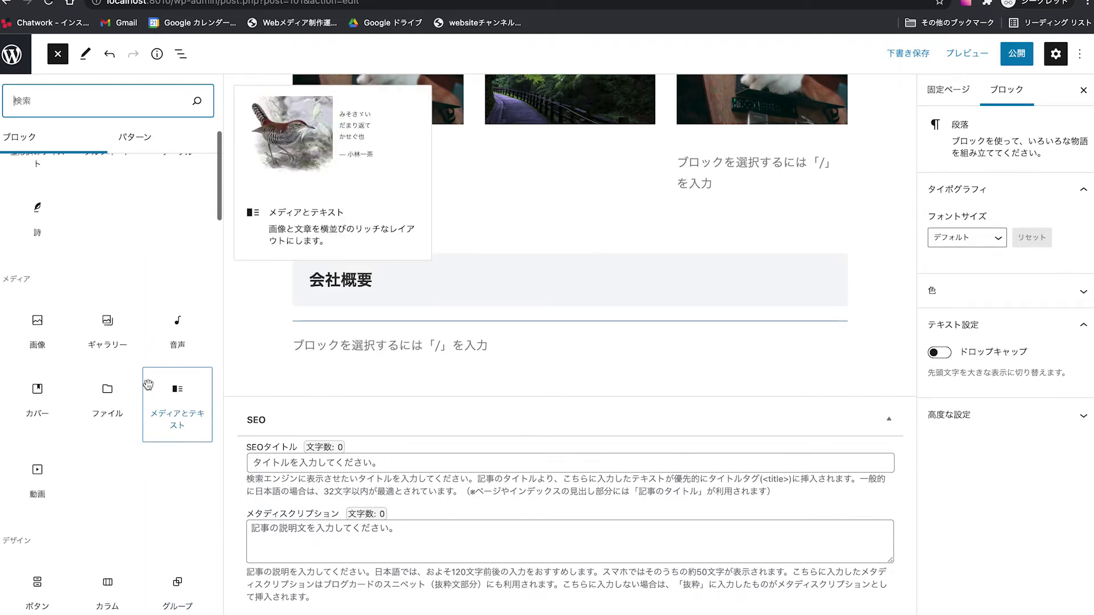
pyautogui.scroll(3, 148, 386)
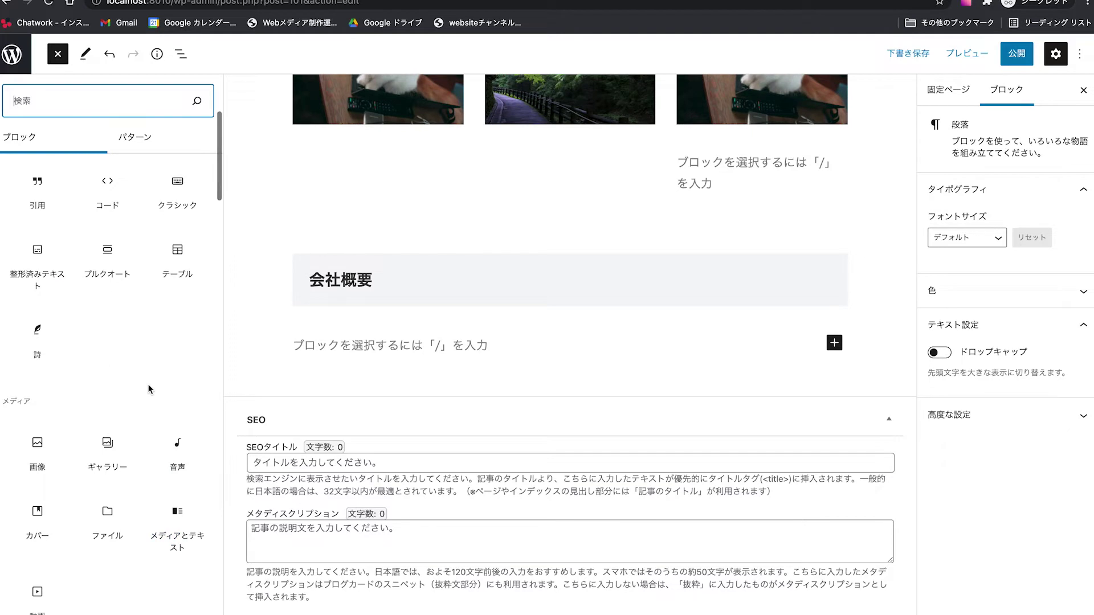
pyautogui.click(176, 265)
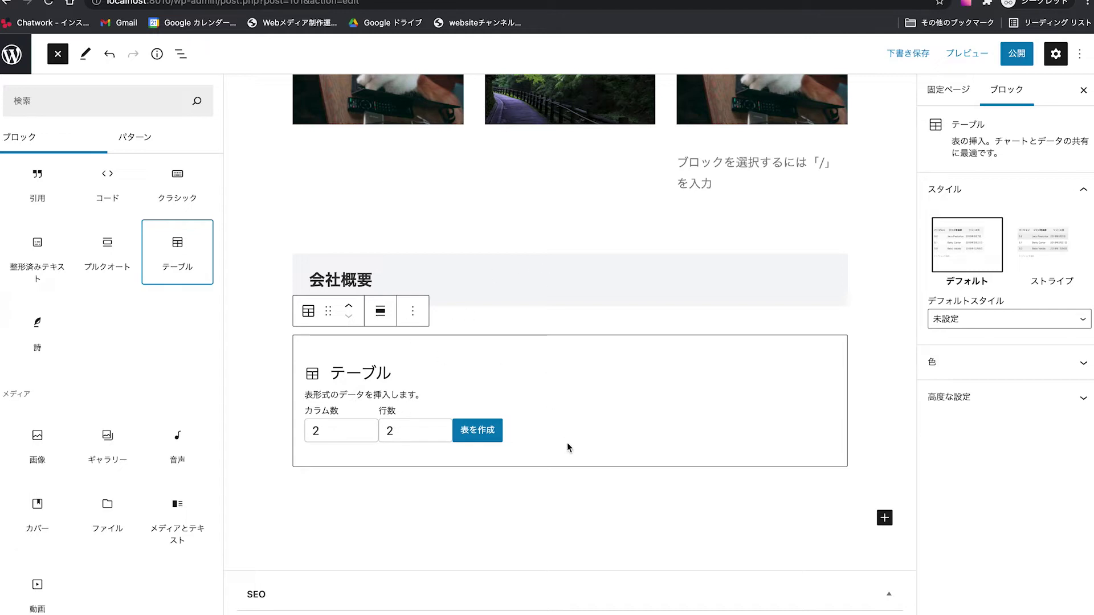
# Check the numbered item list above and create the table with 2 columns and 10 rows
pyautogui.scroll(6, 494, 369)
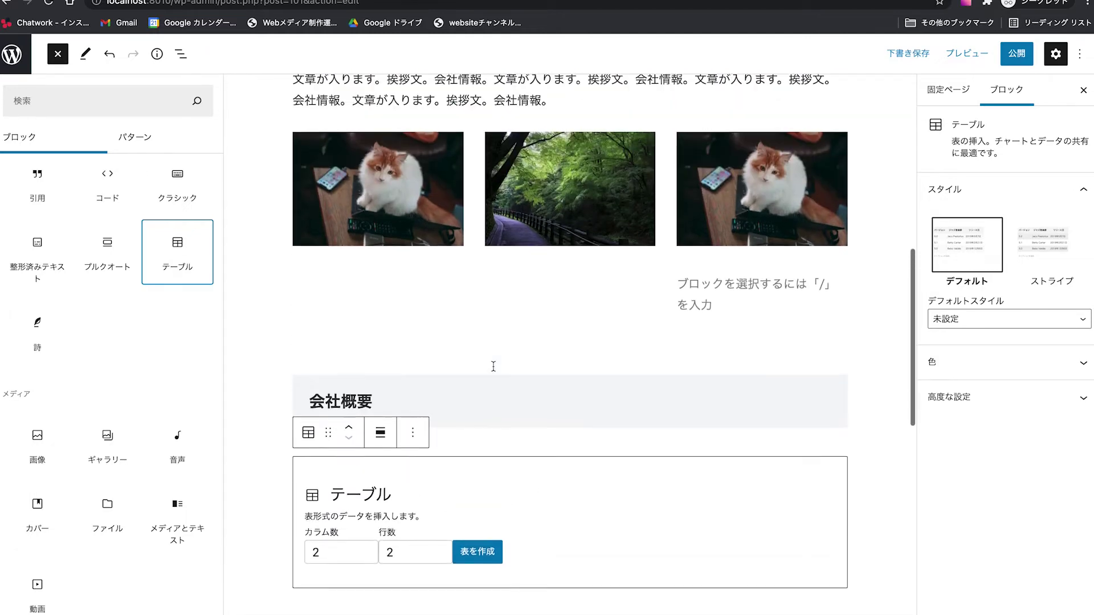
pyautogui.scroll(3, 494, 372)
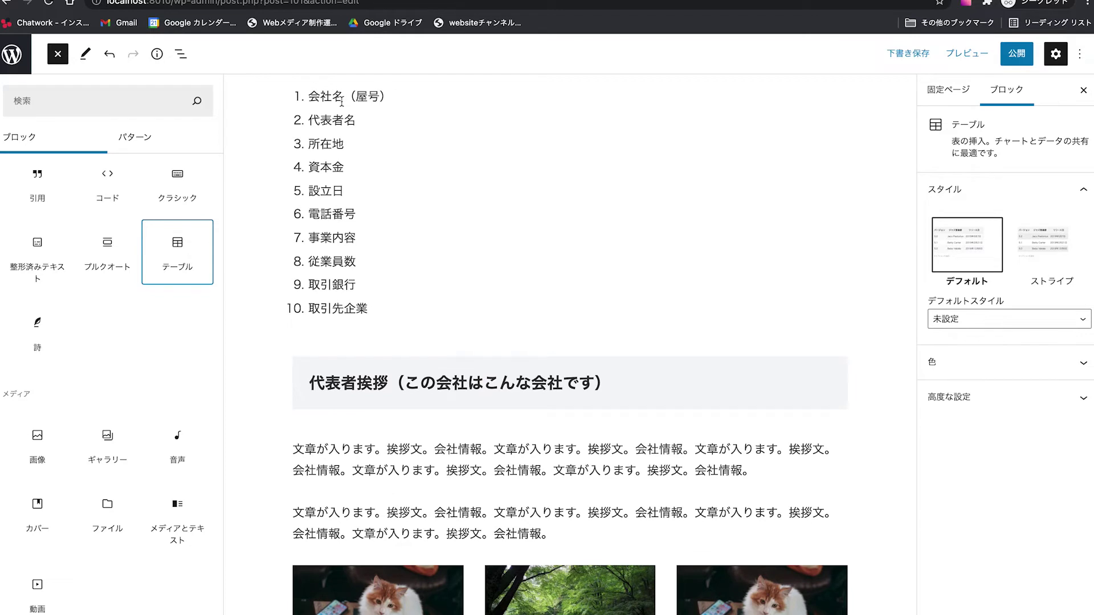
pyautogui.hotkey('ctrl', 's')
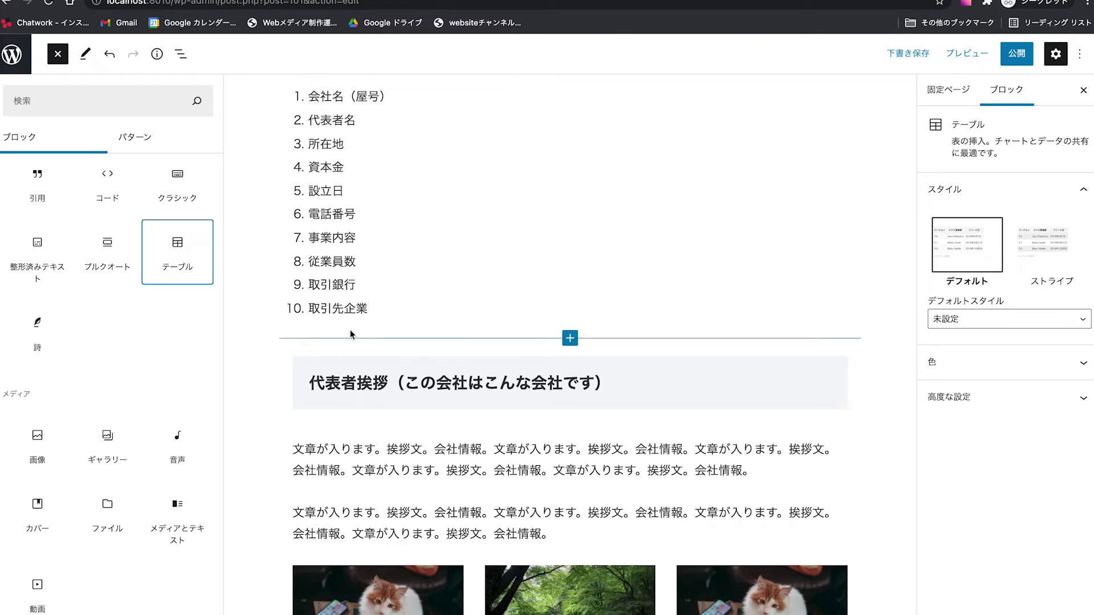
pyautogui.scroll(-10, 368, 329)
pyautogui.click(441, 371)
pyautogui.moveTo(440, 374); pyautogui.dragTo(329, 374)
pyautogui.click(325, 371)
pyautogui.click(325, 371)
pyautogui.click(325, 370)
pyautogui.click(324, 371)
pyautogui.click(324, 371)
pyautogui.click(323, 371)
pyautogui.click(324, 371)
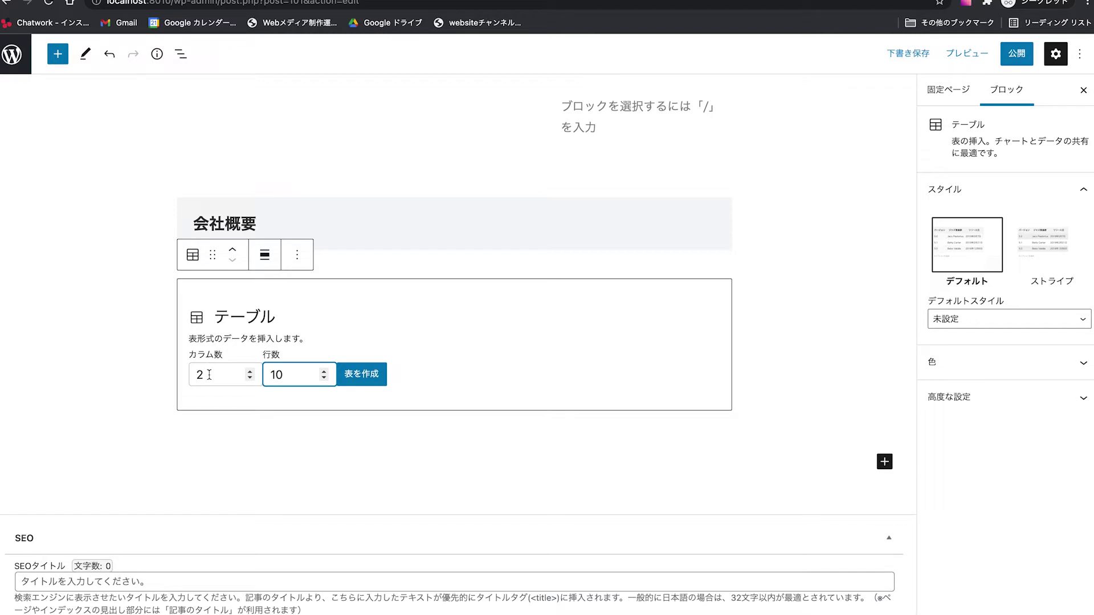
pyautogui.click(365, 373)
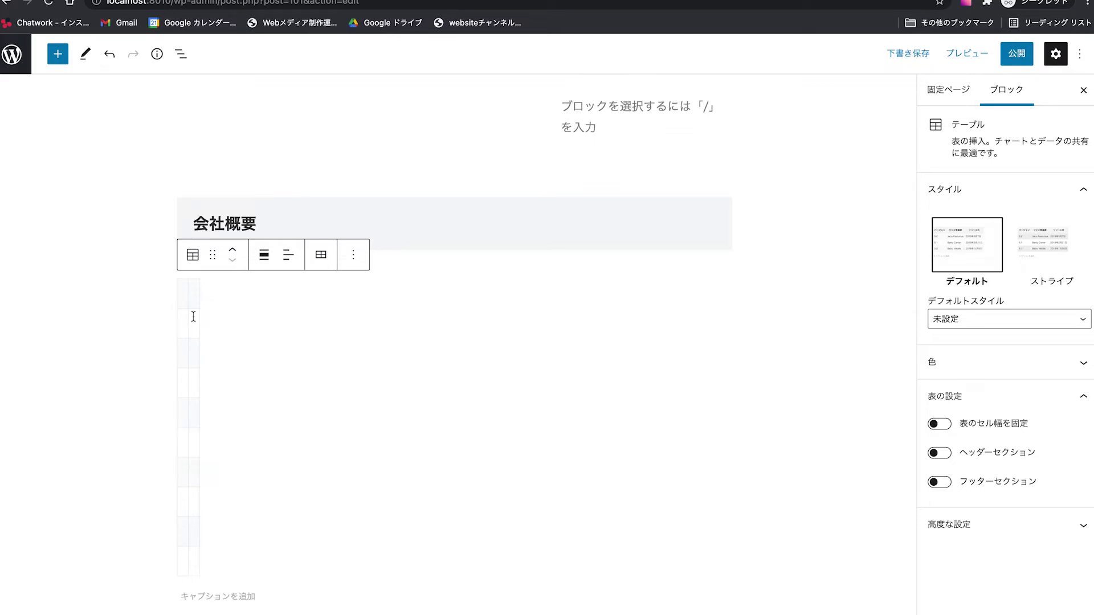
# Try fixed cell widths (表のセル幅を固定) on the new table and switch the option back off
pyautogui.click(183, 297)
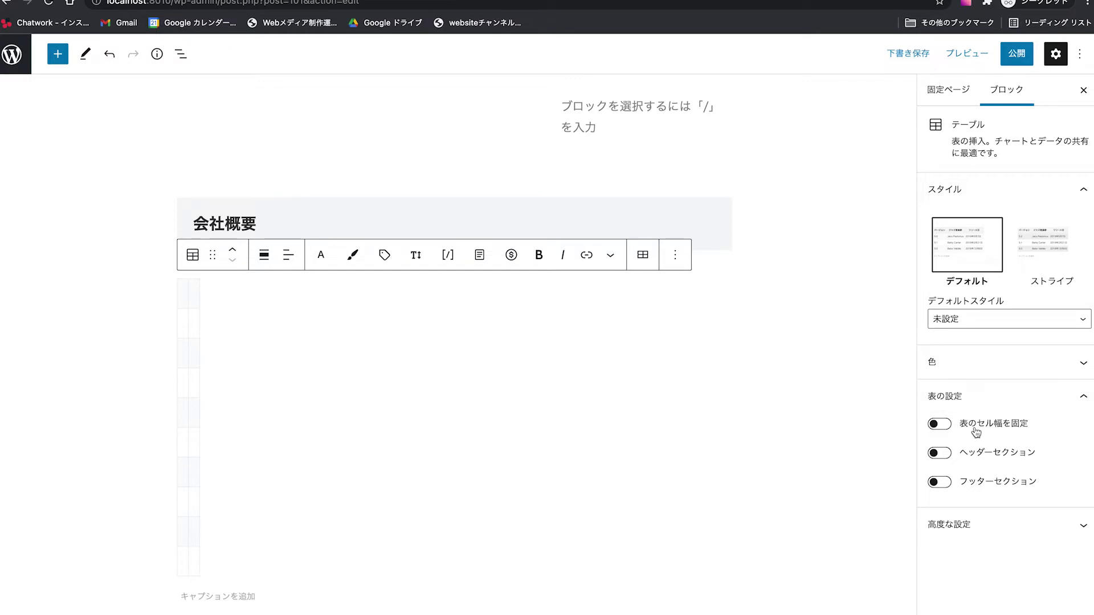
pyautogui.click(940, 424)
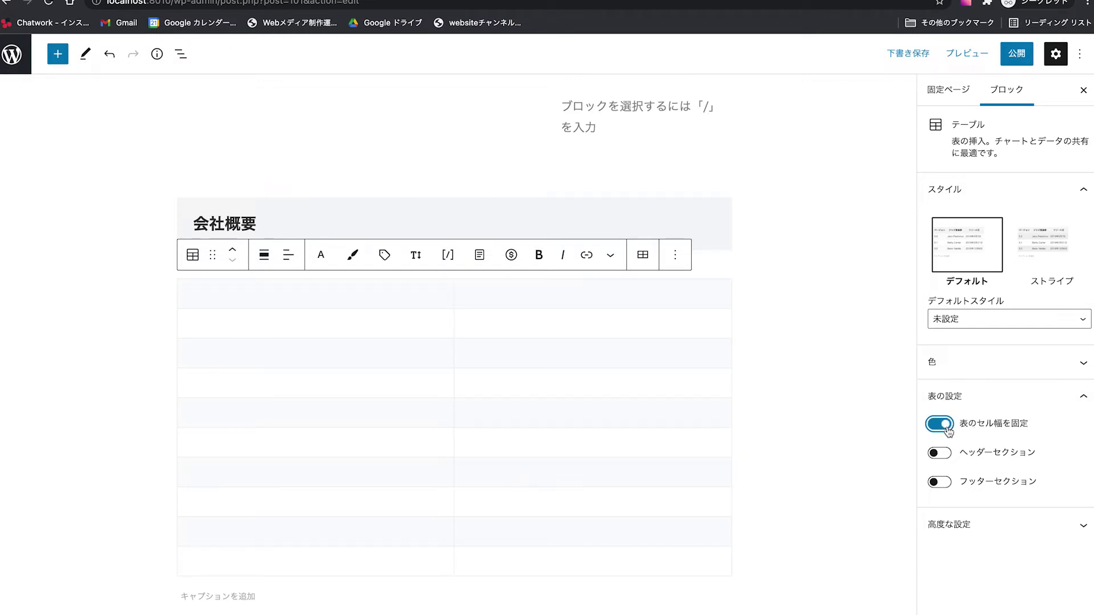
pyautogui.click(946, 429)
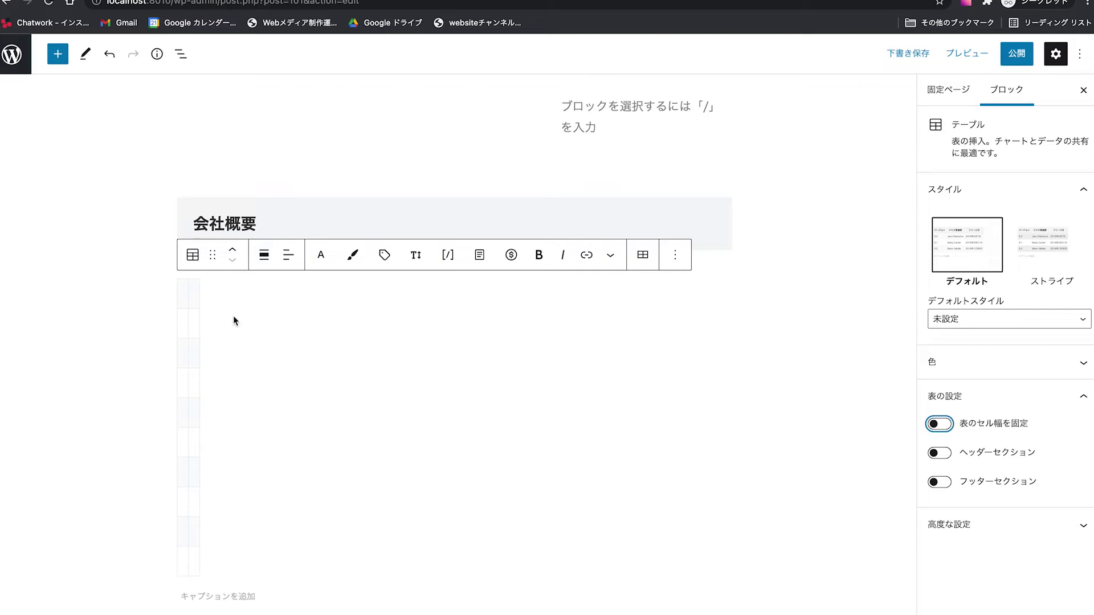
# Fill the table's first row with the label 会社名 and the company name ねこ株式会社（仮）
pyautogui.click(187, 298)
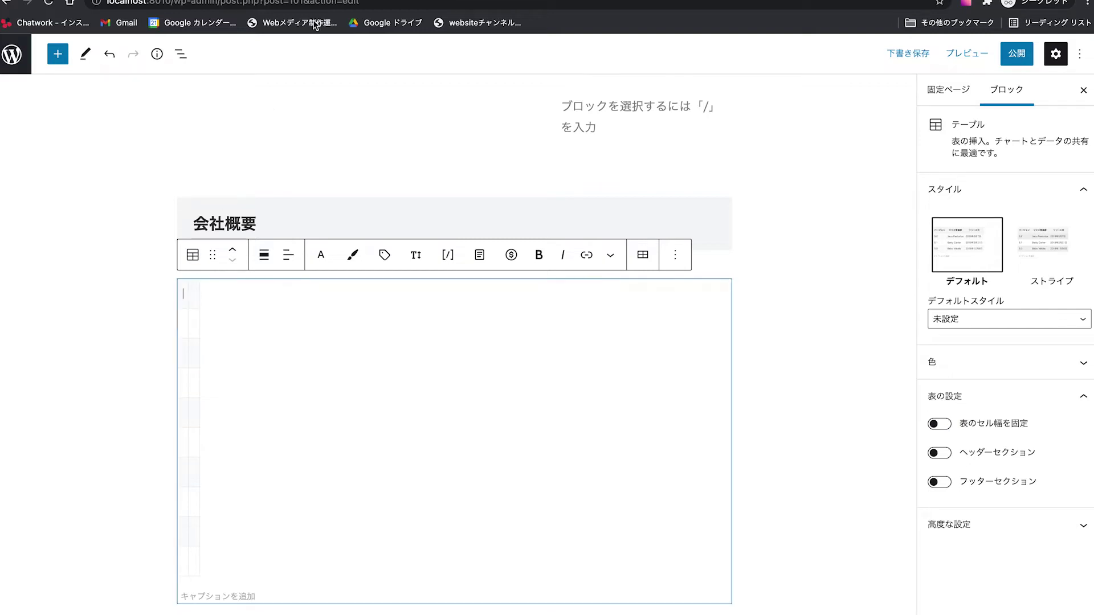
pyautogui.moveTo(454, 178)
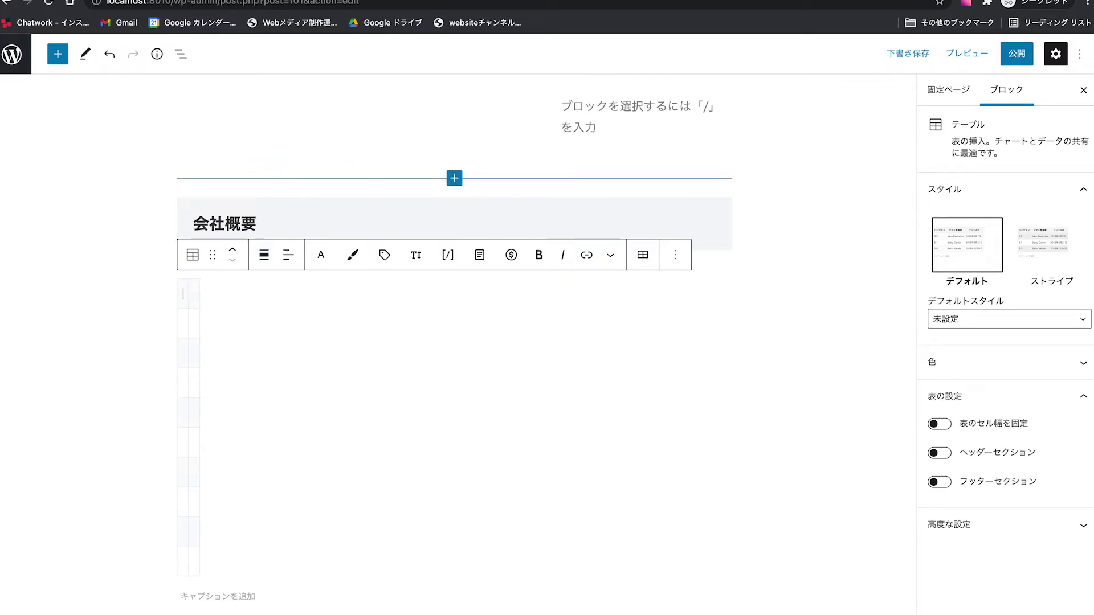
pyautogui.write('会社名')
pyautogui.press('Return')
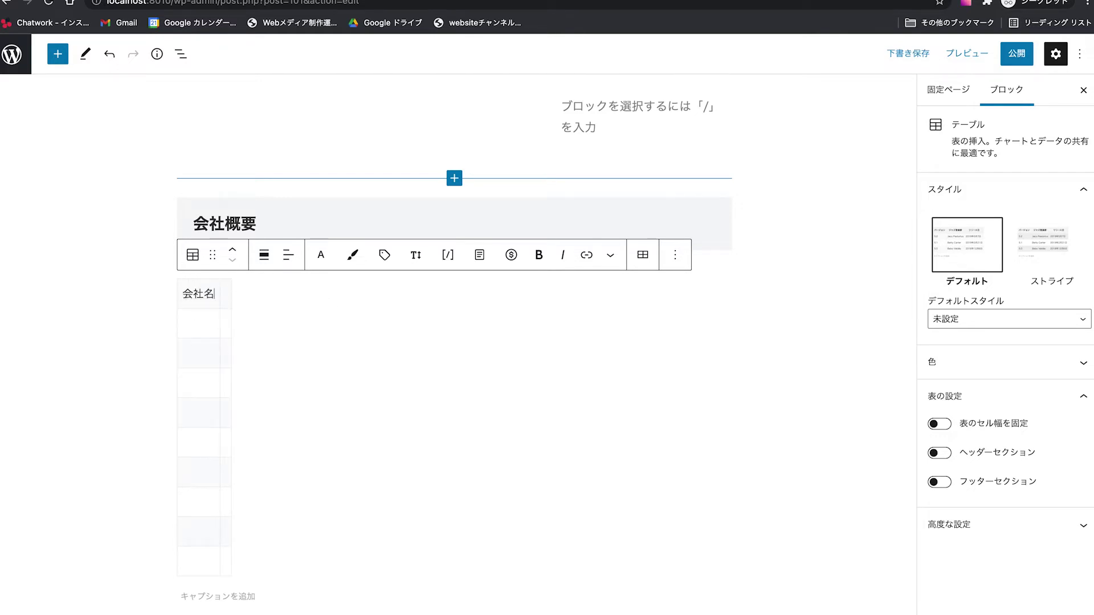
pyautogui.scroll(-6, 456, 342)
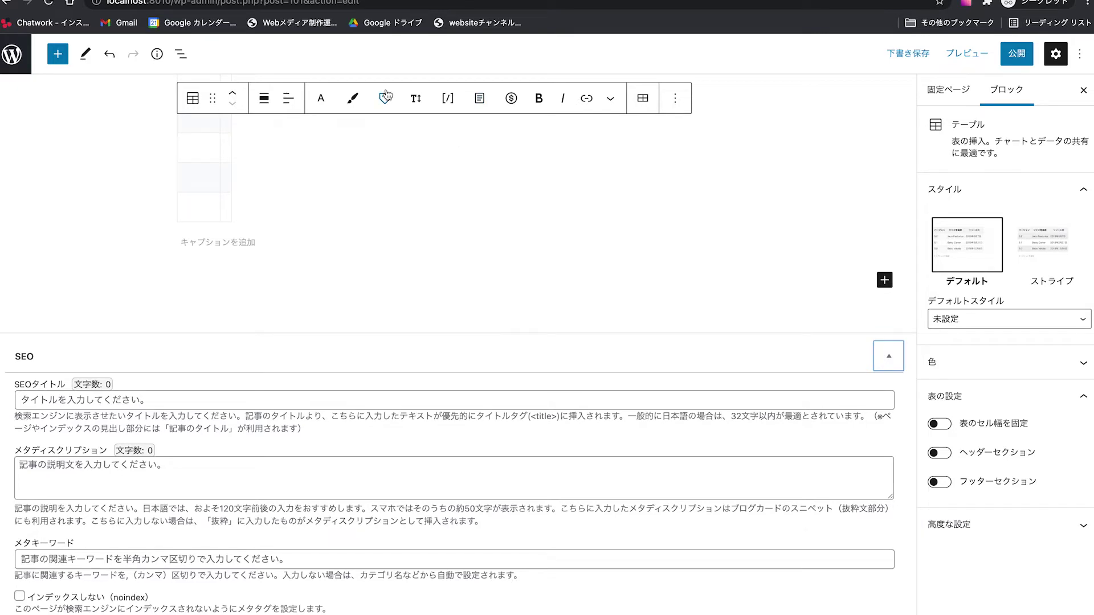
pyautogui.scroll(5, 248, 189)
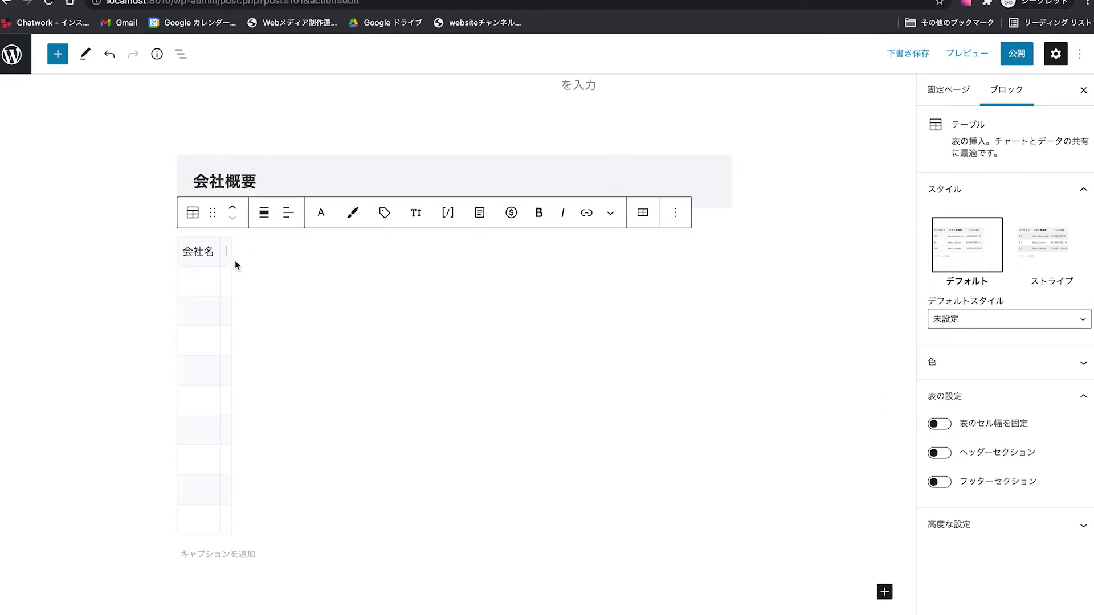
pyautogui.click(234, 260)
pyautogui.write('ねこかぶしき')
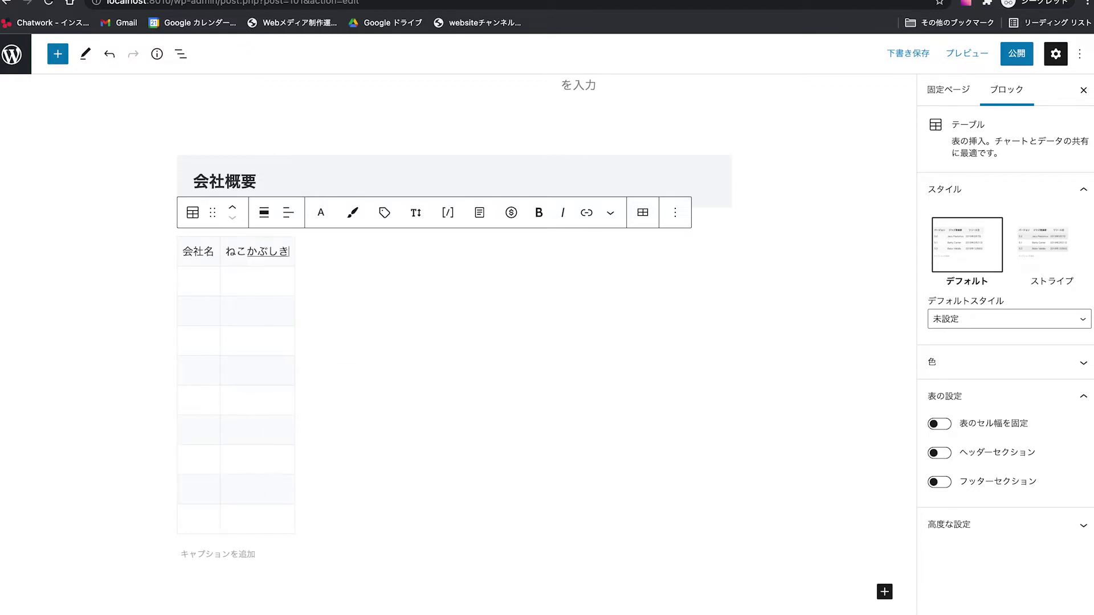
pyautogui.write('かいしゃ')
pyautogui.press('Return')
pyautogui.write('（')
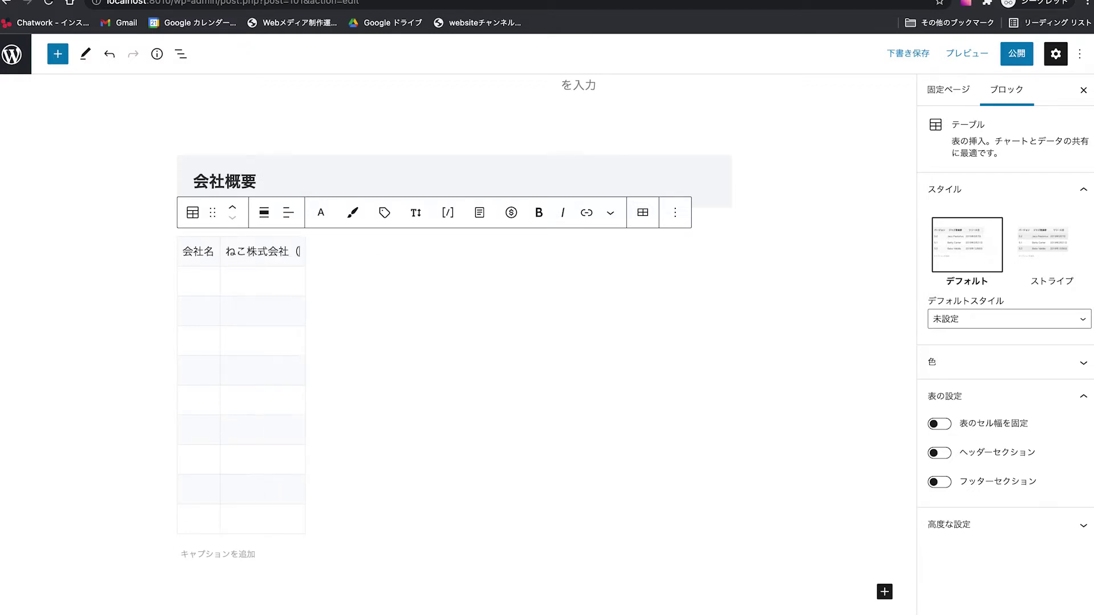
pyautogui.write('かり')
pyautogui.write('）')
# Fill the table's second row with the label 代表者 and the representative's full name
pyautogui.click(198, 280)
pyautogui.write('代表sha')
pyautogui.press('Return')
pyautogui.click(268, 280)
pyautogui.write('neko')
pyautogui.press('Return')
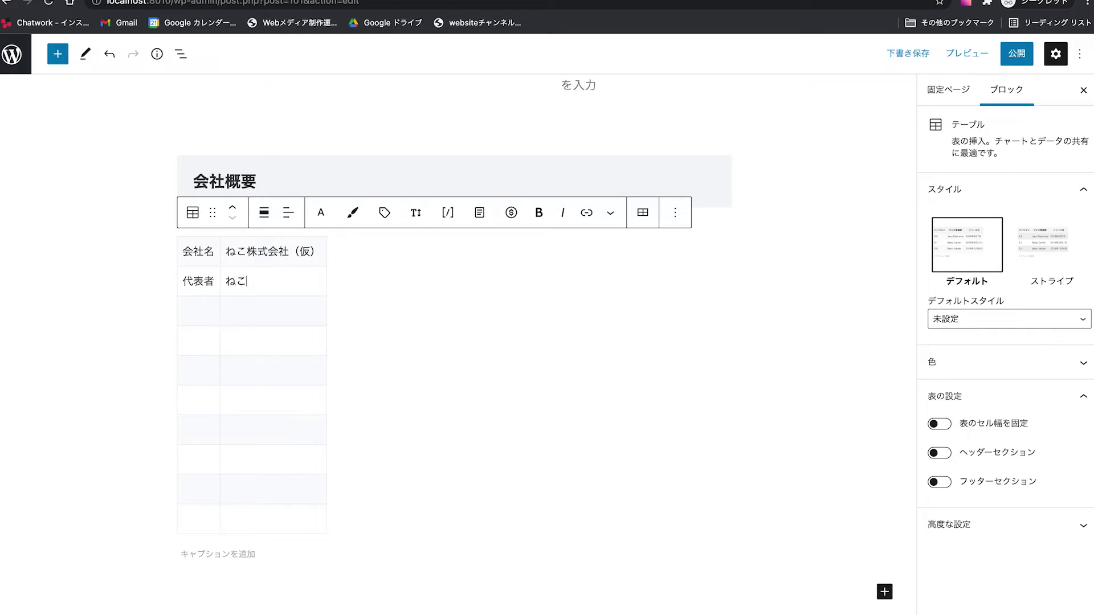
pyautogui.write('nekosabu')
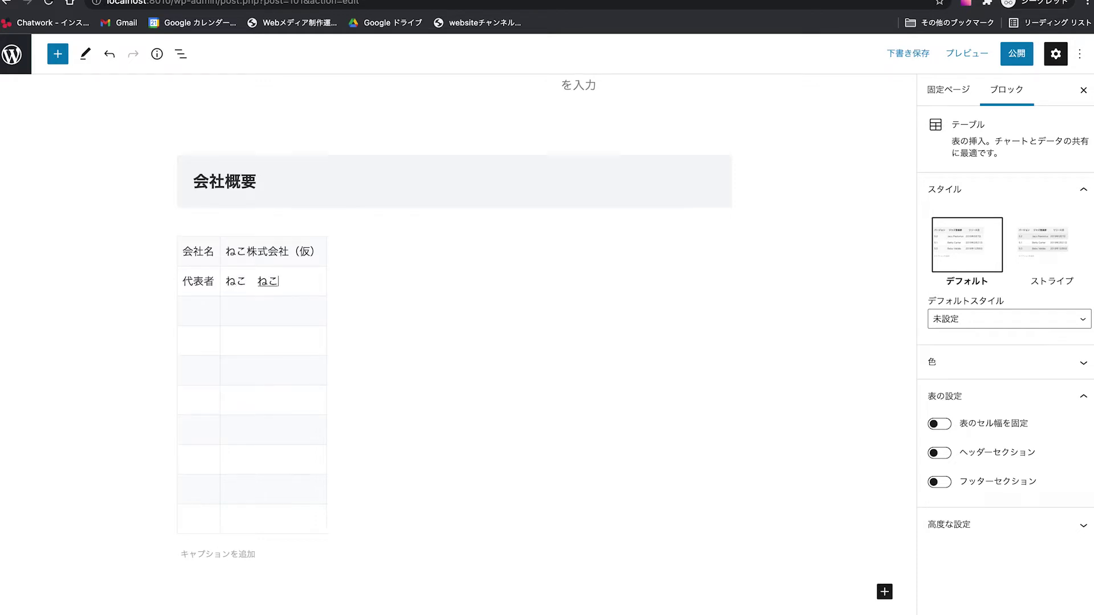
pyautogui.write('rou')
pyautogui.press('space')
pyautogui.press('space')
pyautogui.press('space')
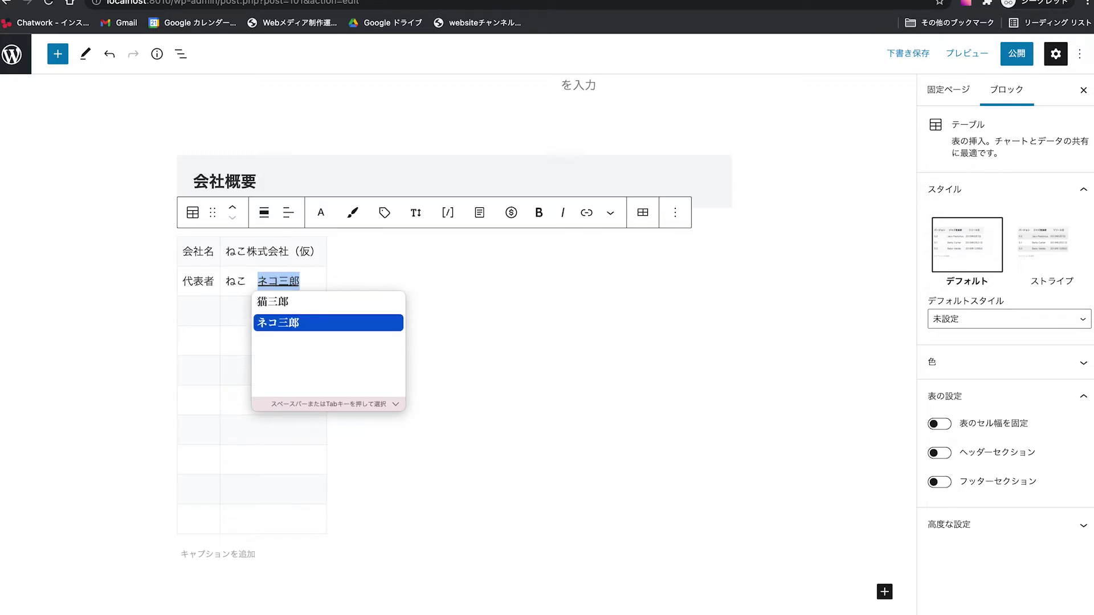
pyautogui.press('Return')
# Label the table's third row 住所 and place the cursor in its value cell
pyautogui.click(200, 318)
pyautogui.write('juusho')
pyautogui.press('space')
pyautogui.press('Return')
pyautogui.click(245, 312)
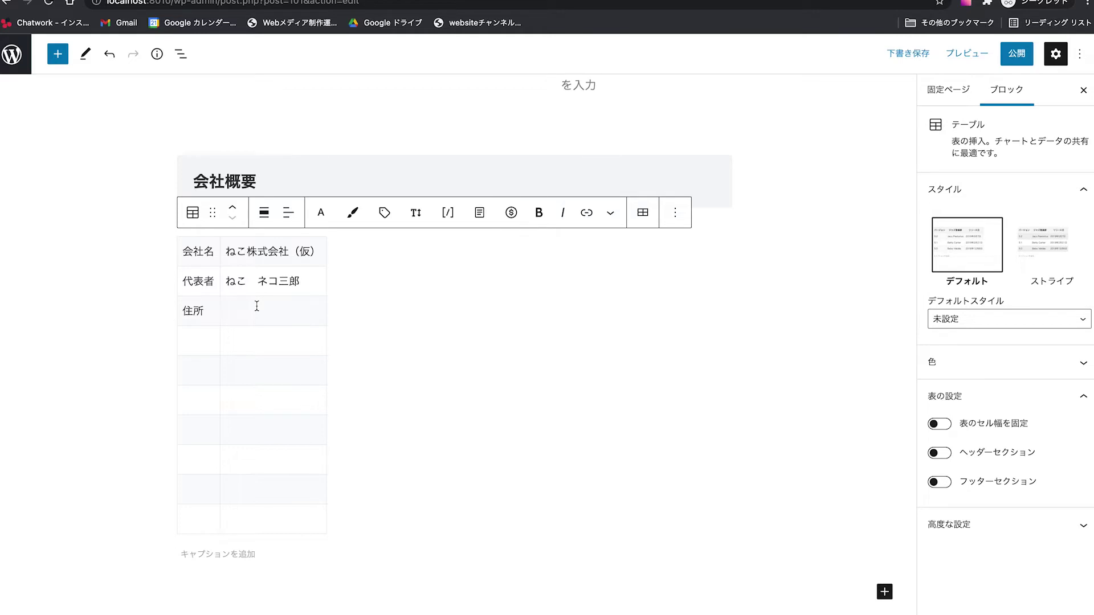
pyautogui.write('toukyoutsu')
pyautogui.press('BackSpace')
pyautogui.press('BackSpace')
pyautogui.press('BackSpace')
pyautogui.press('BackSpace')
pyautogui.press('BackSpace')
pyautogui.press('BackSpace')
# Enter the company's postal address in the value cell of the 住所 row
pyautogui.write('fukuokaken')
pyautogui.press('Return')
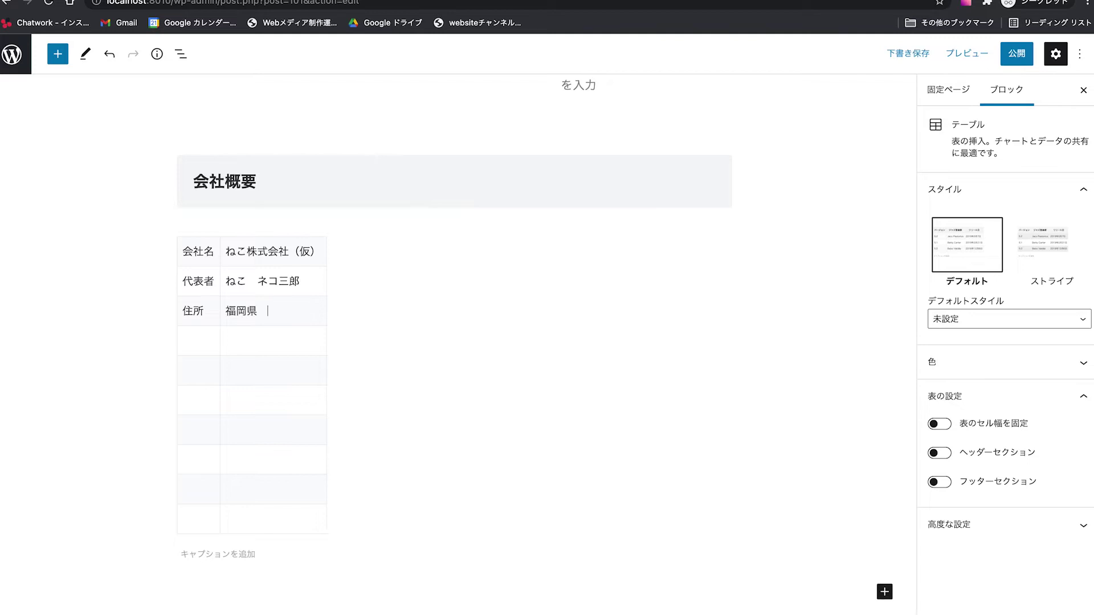
pyautogui.write('fukuokashi')
pyautogui.press('Return')
pyautogui.write('chuuouku')
pyautogui.press('Return')
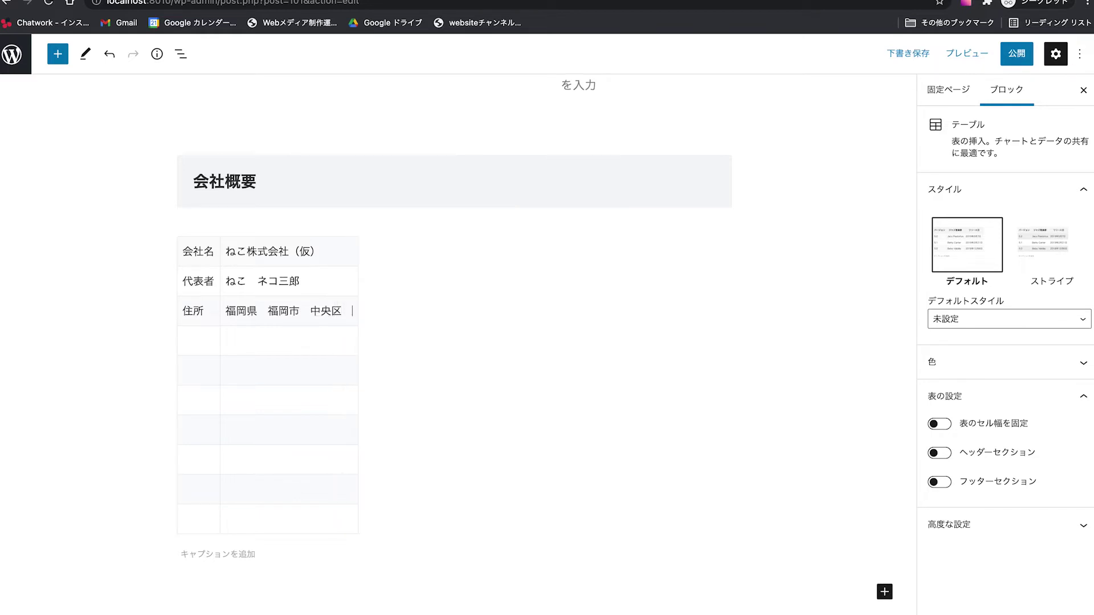
pyautogui.press('BackSpace')
pyautogui.press('BackSpace')
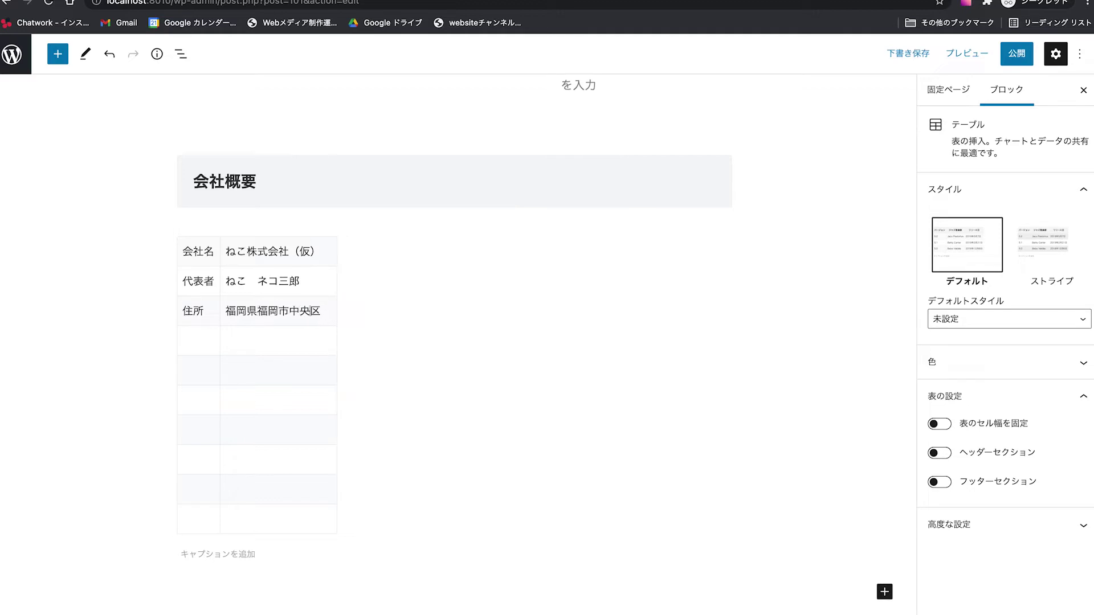
pyautogui.write('ネコ町お')
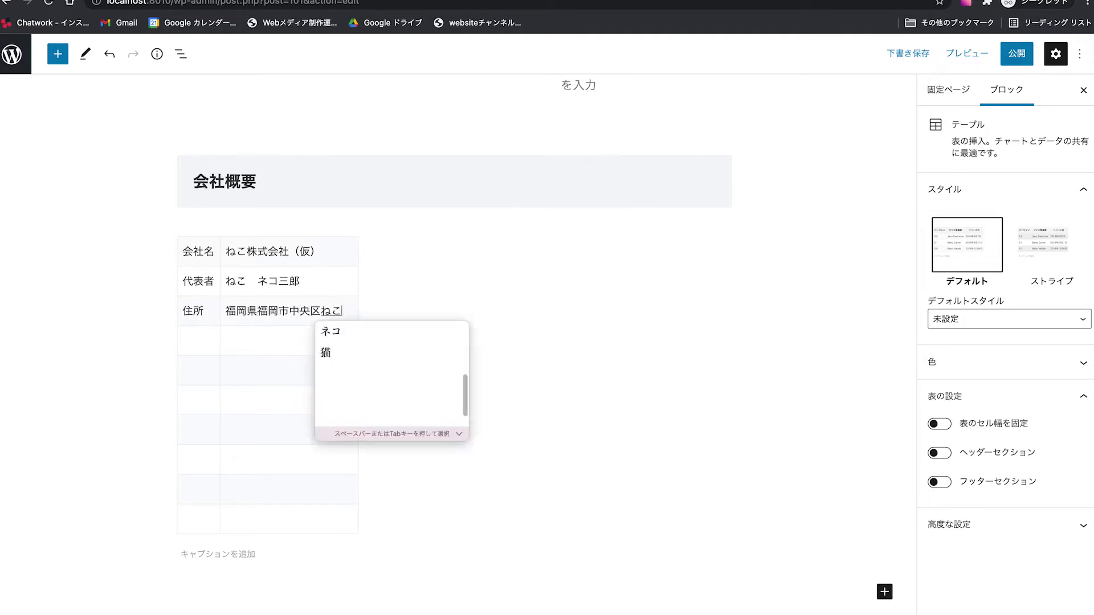
pyautogui.press('BackSpace')
pyautogui.write('1')
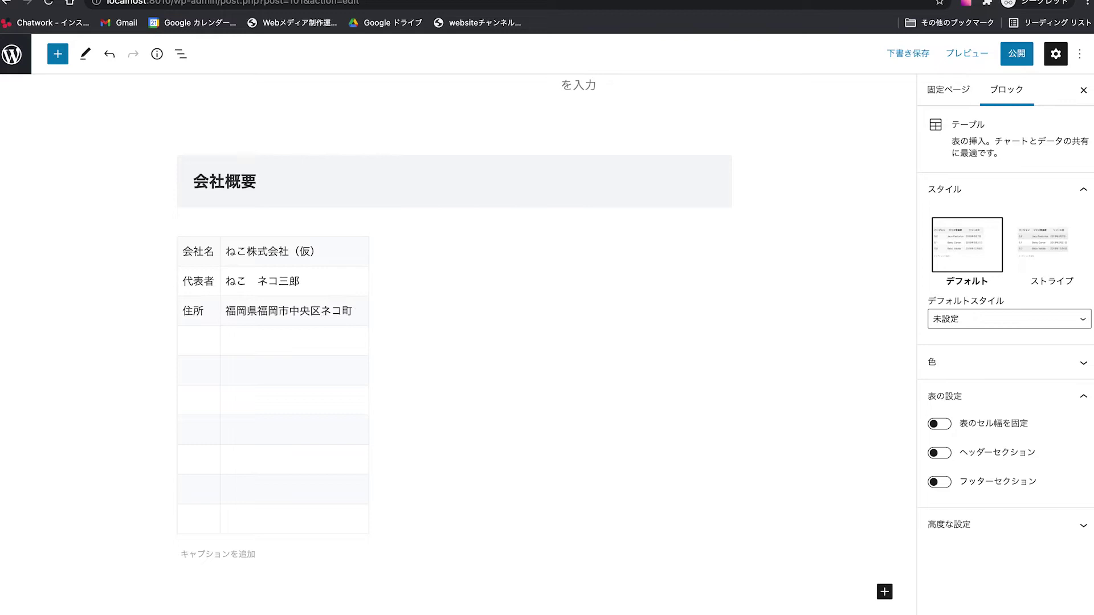
pyautogui.write('丁目1-1')
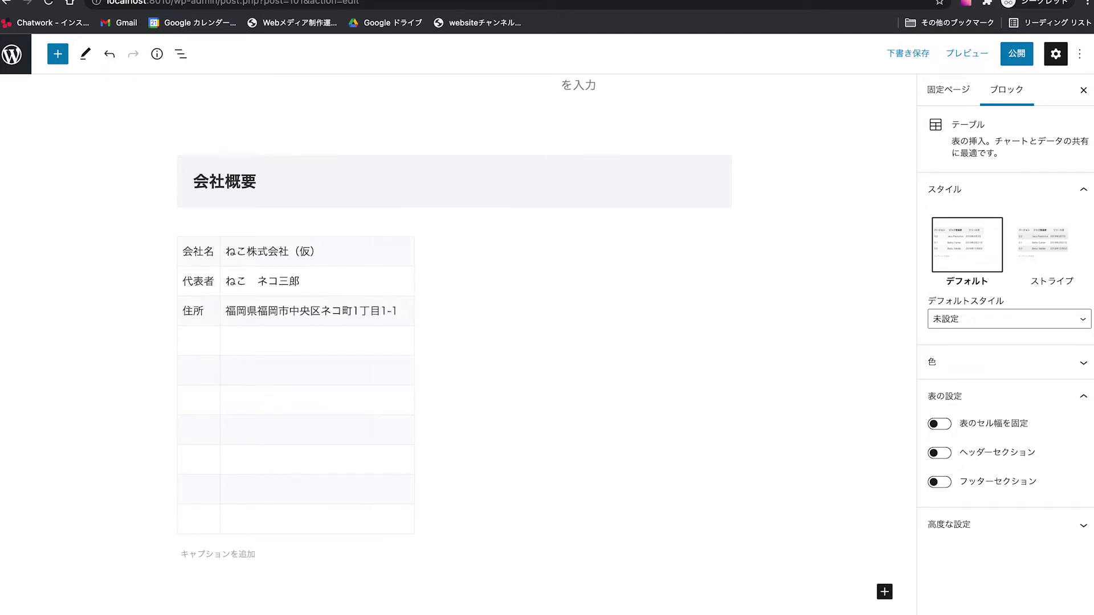
# Label the table's fourth row 資本金, following the item list, and place the cursor in its value cell
pyautogui.click(208, 353)
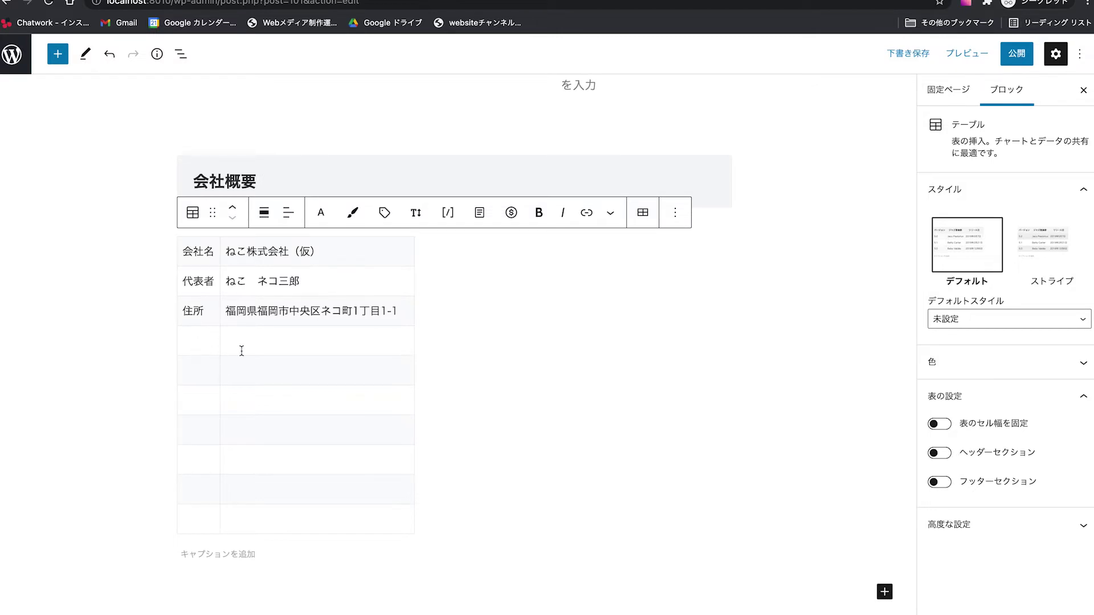
pyautogui.press('super+s')
pyautogui.scroll(5, 254, 292)
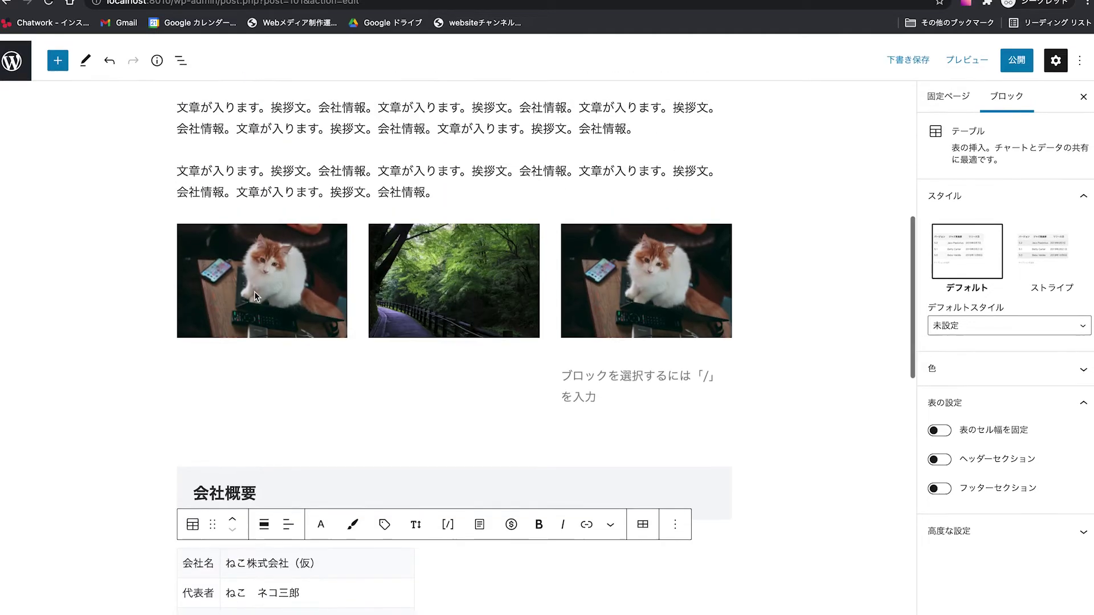
pyautogui.scroll(6, 254, 291)
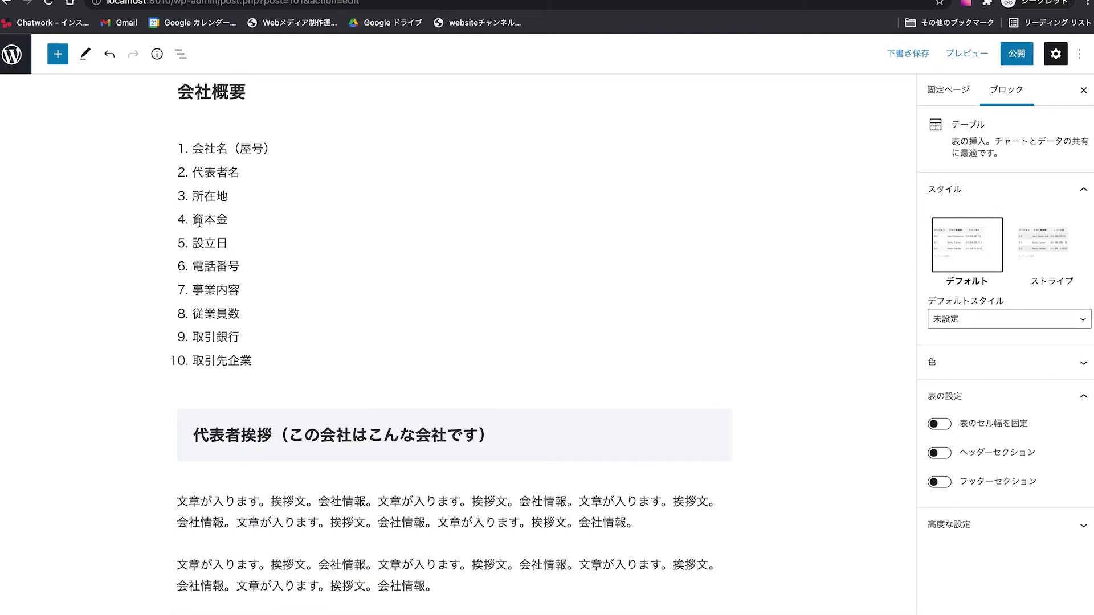
pyautogui.scroll(-10, 342, 300)
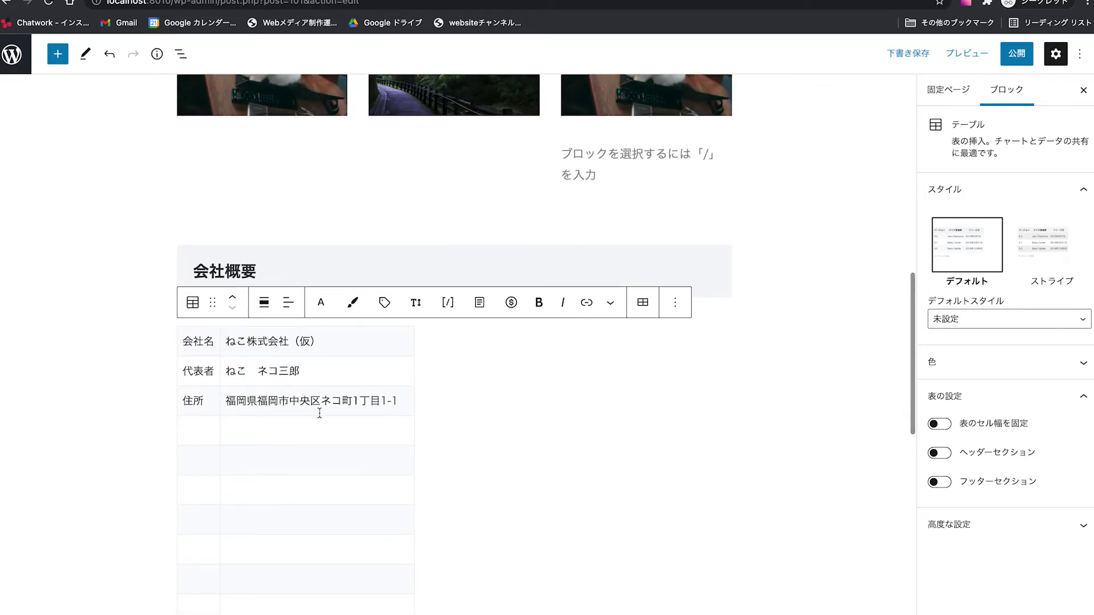
pyautogui.write('資本金')
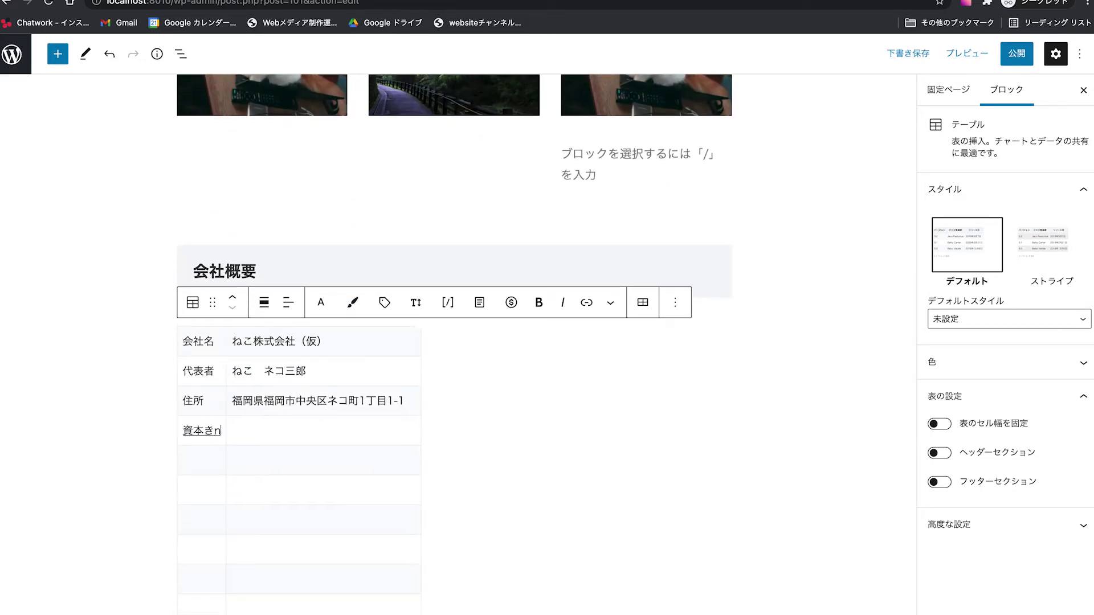
pyautogui.click(350, 432)
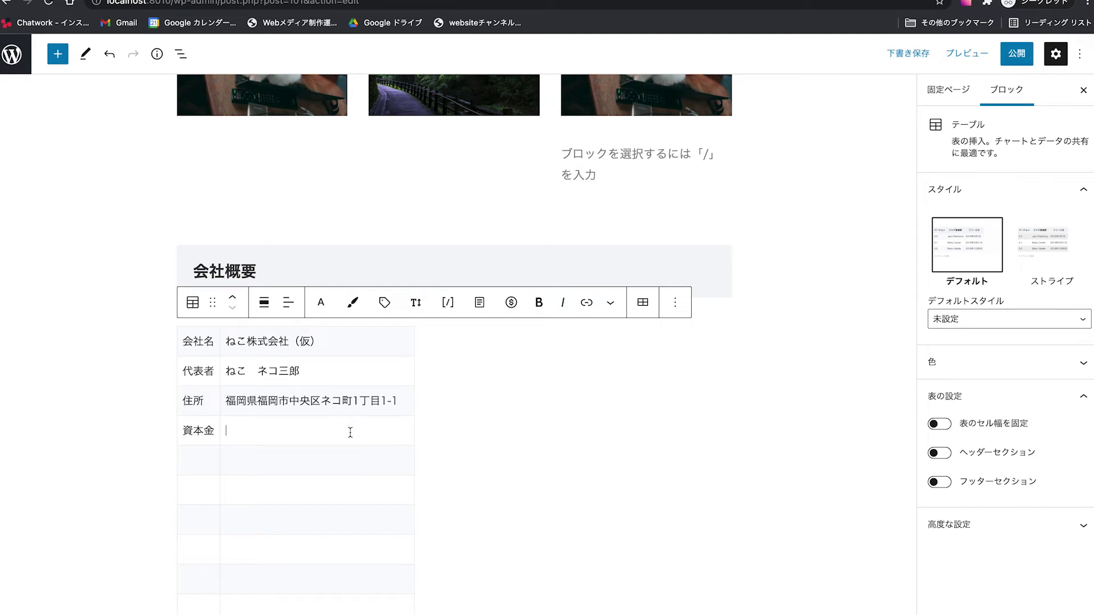
pyautogui.write('100まんねn')
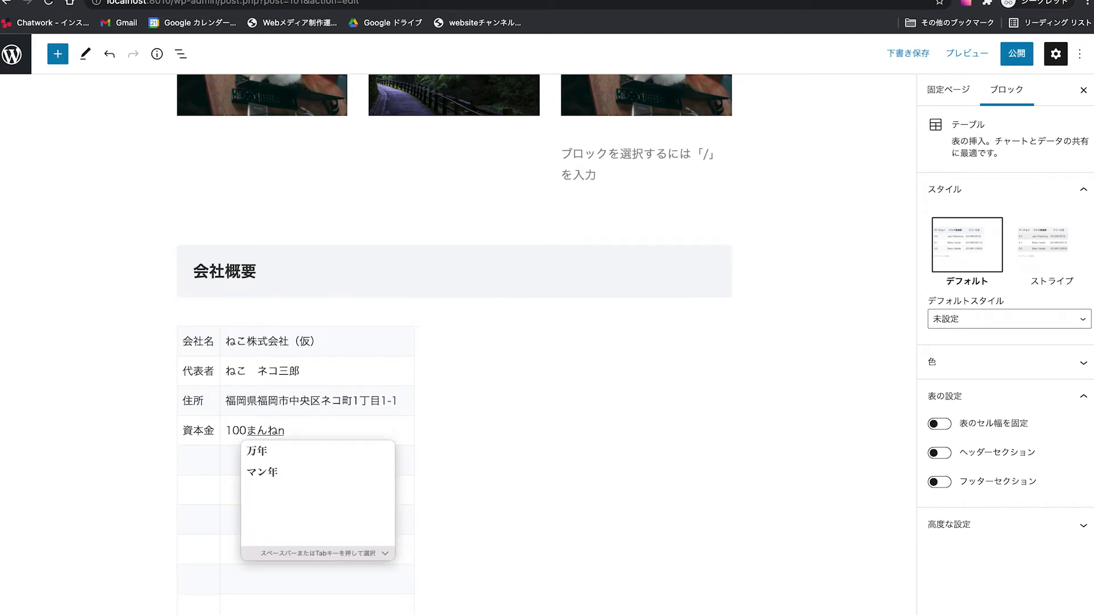
pyautogui.press('BackSpace')
pyautogui.press('BackSpace')
pyautogui.press('BackSpace')
pyautogui.press('BackSpace')
pyautogui.press('BackSpace')
pyautogui.press('BackSpace')
pyautogui.press('BackSpace')
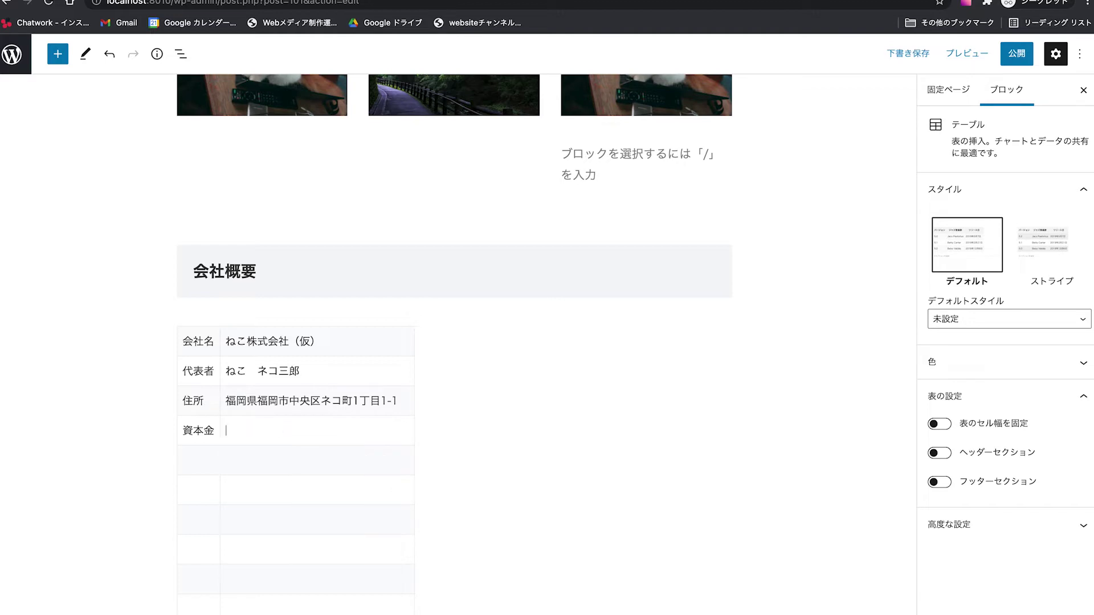
# Enter 1,000,000円 as the 資本金 value, with thousands separators
pyautogui.write('1000000')
pyautogui.write('円')
pyautogui.write(',')
pyautogui.write(',')
# Fill the table's fifth row with the label 設立日 and the date 2021年 1月1日
pyautogui.click(197, 462)
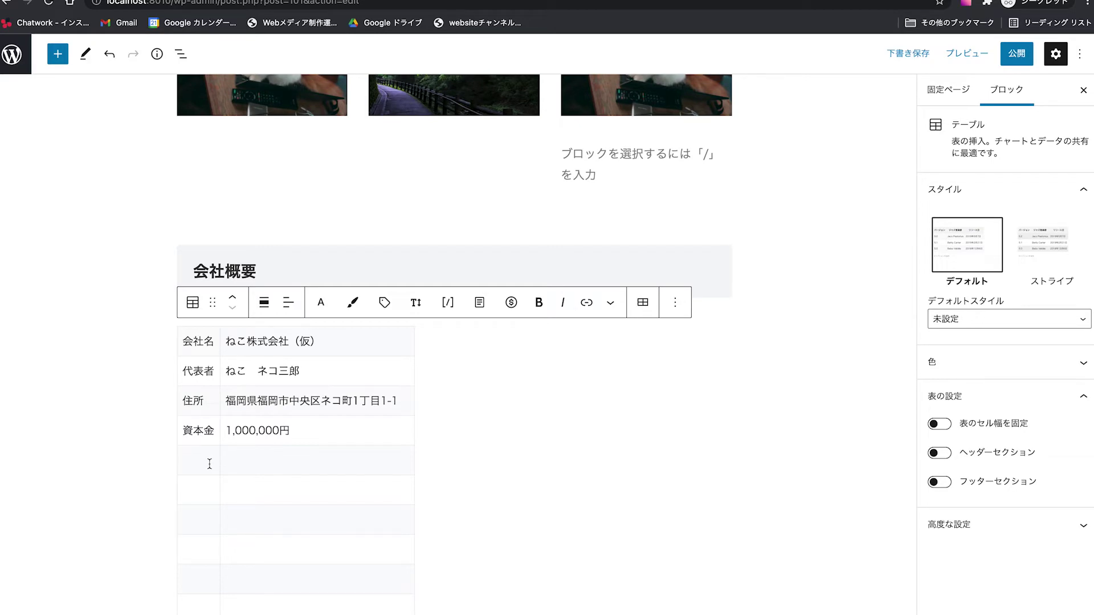
pyautogui.scroll(10, 91, 372)
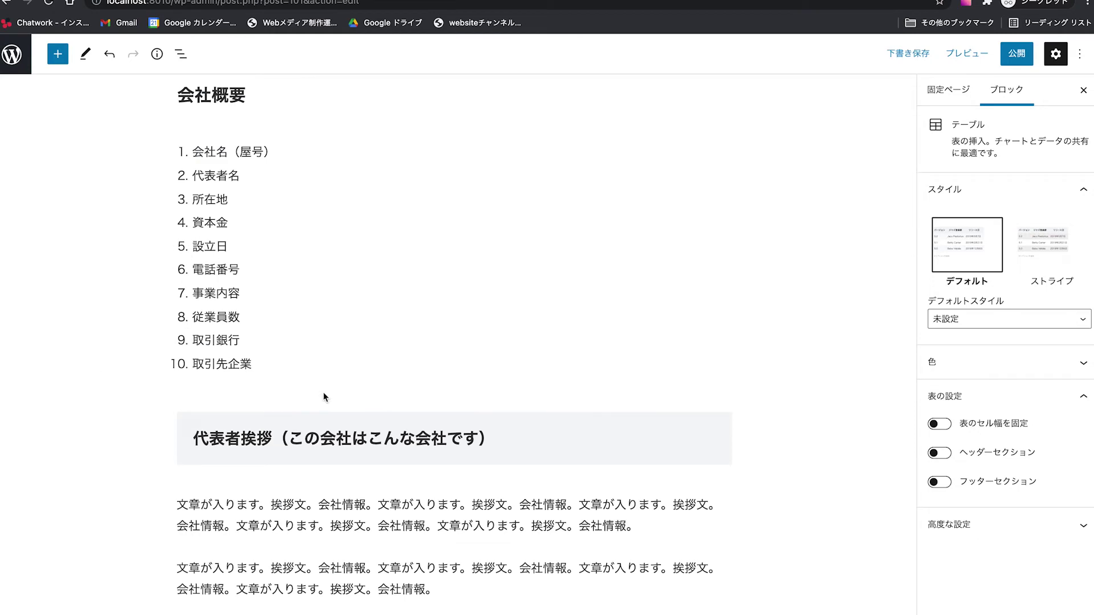
pyautogui.scroll(-10, 323, 392)
pyautogui.write('setsuritsubi')
pyautogui.press('space')
pyautogui.press('Return')
pyautogui.click(283, 470)
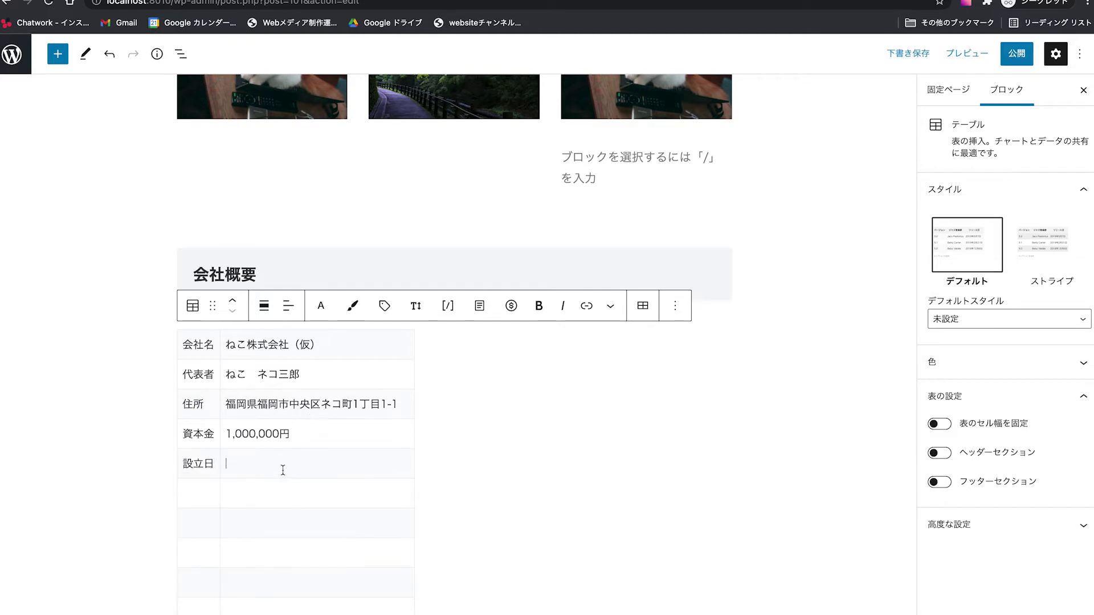
pyautogui.write('2021年')
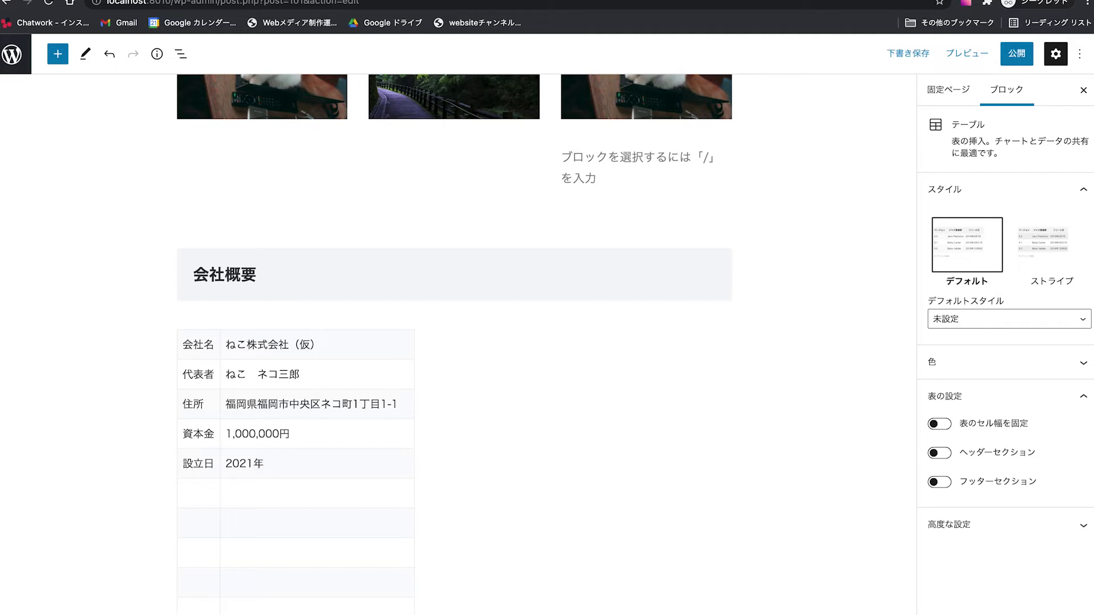
pyautogui.write('\u30001月1日')
# Fill the table's sixth row with the label 電話番号 and the company's placeholder phone number
pyautogui.press('Tab')
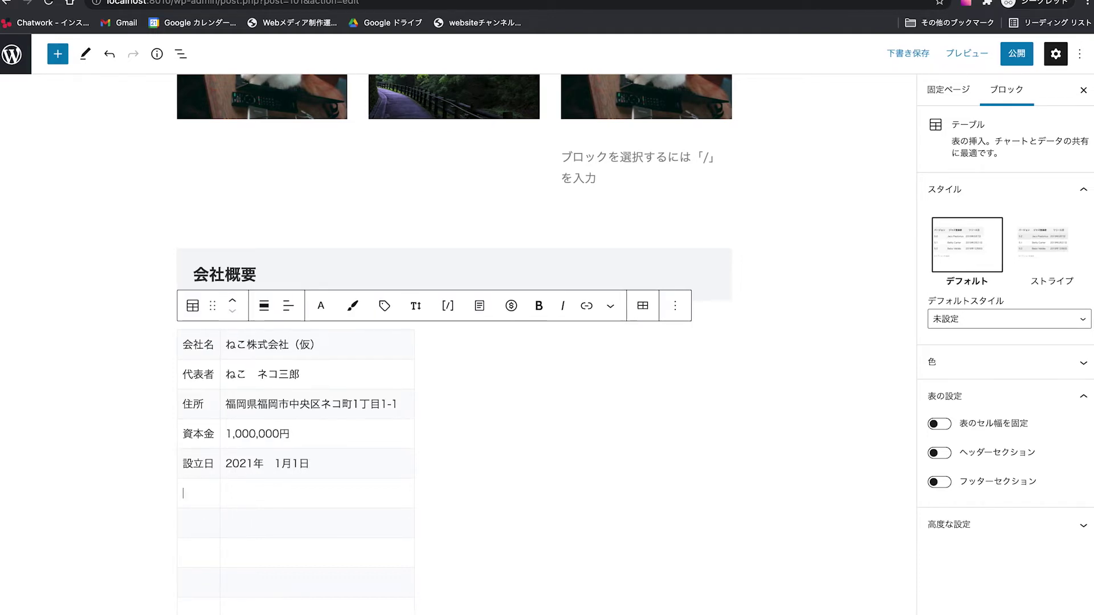
pyautogui.scroll(12, 242, 150)
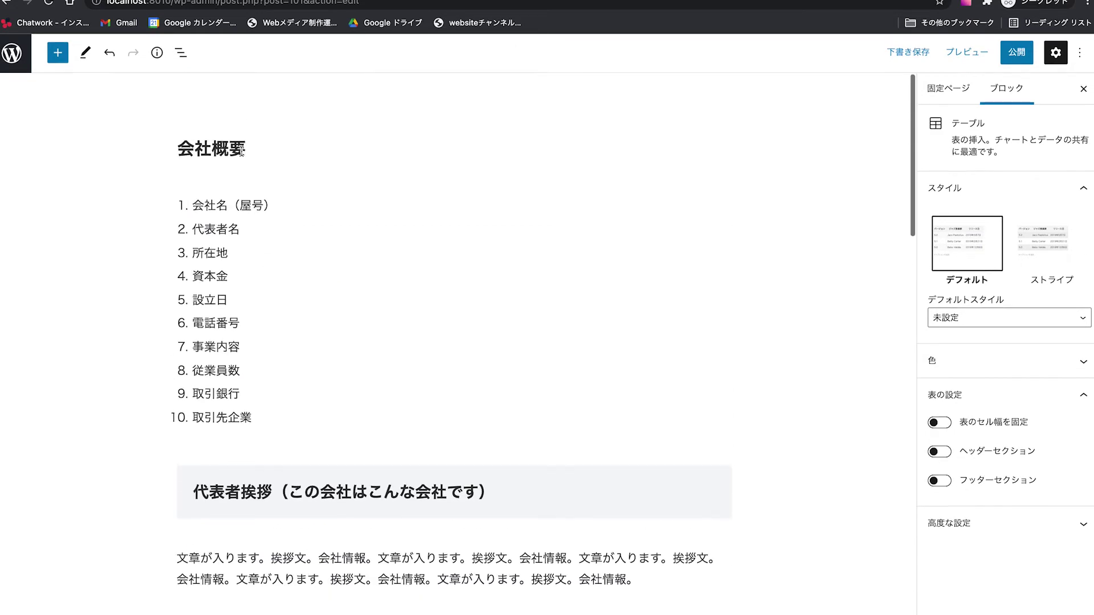
pyautogui.scroll(-12, 234, 300)
pyautogui.scroll(-2, 349, 346)
pyautogui.write('電話')
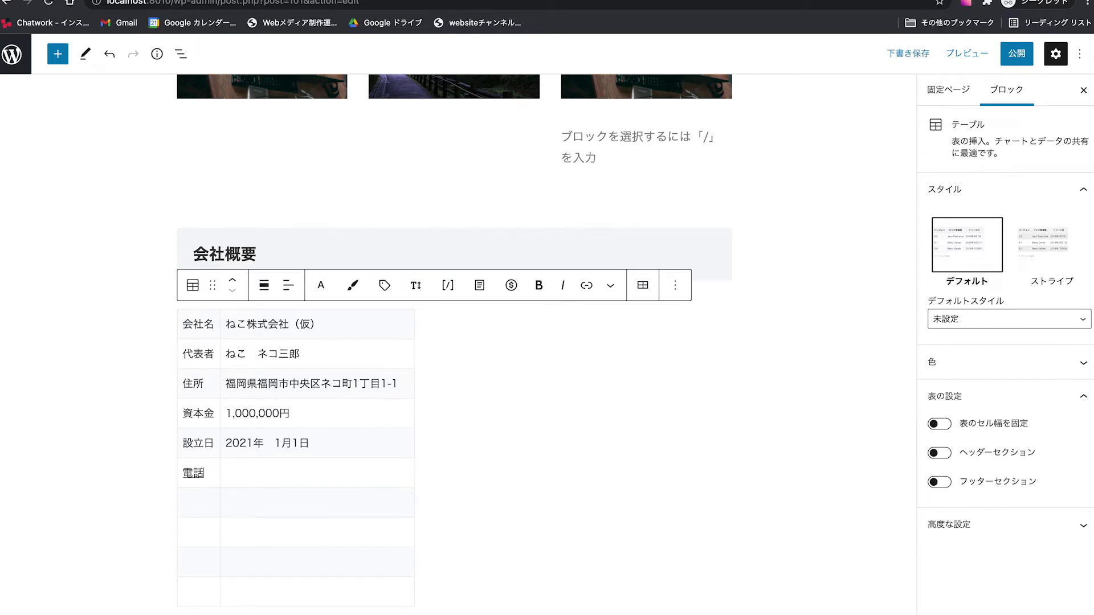
pyautogui.write('番号')
pyautogui.press('Return')
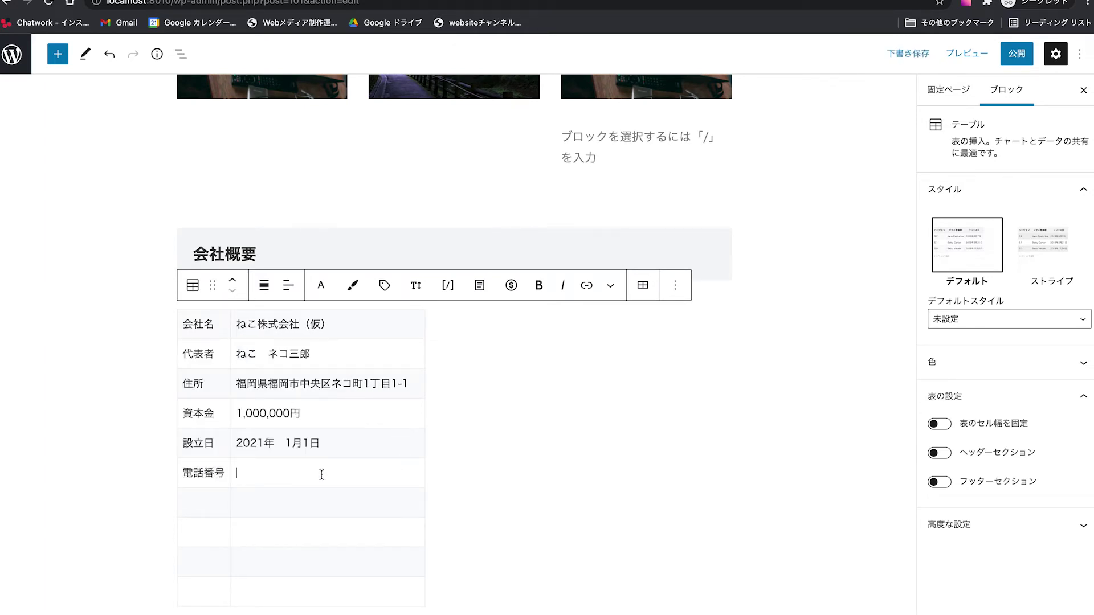
pyautogui.write('090')
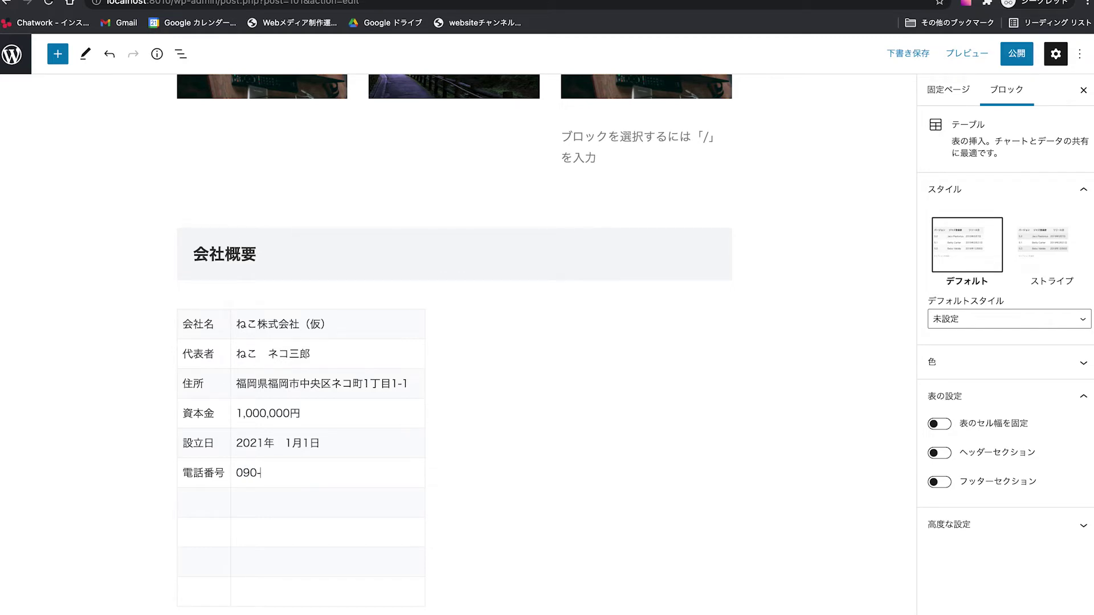
pyautogui.write('-xxxx-xxxx')
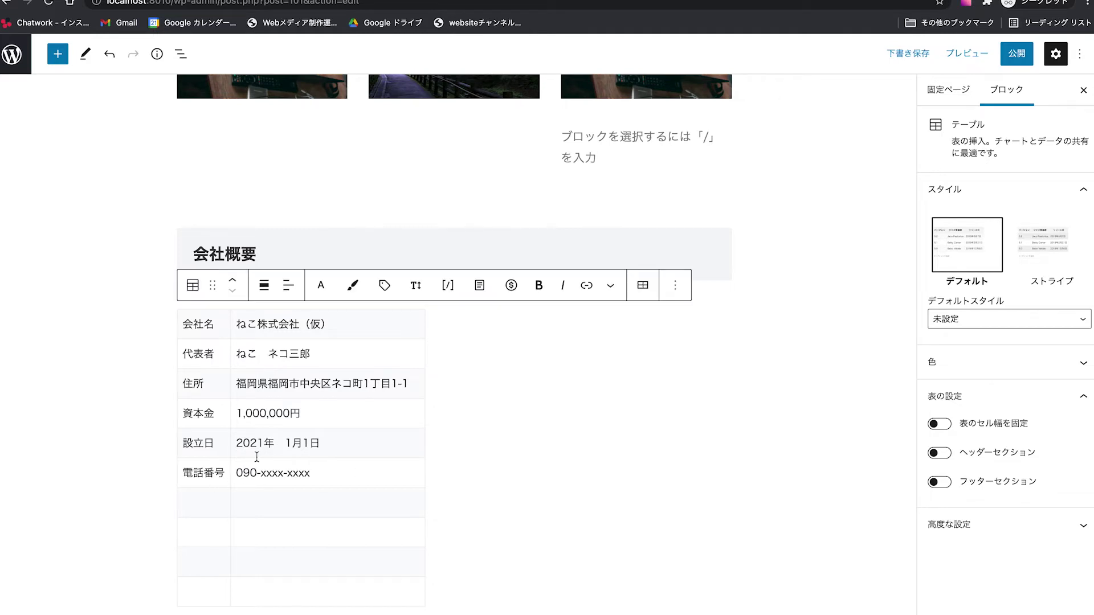
# Label the table's seventh row 事業内容, following the item list
pyautogui.click(200, 504)
pyautogui.scroll(2, 419, 345)
pyautogui.scroll(3, 399, 339)
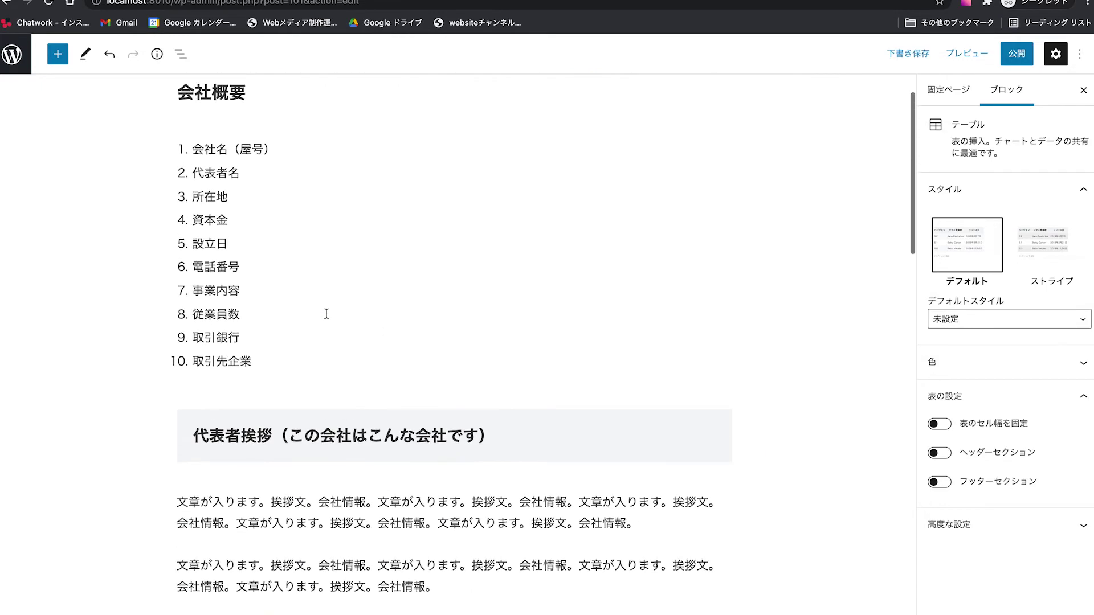
pyautogui.scroll(-3, 516, 354)
pyautogui.scroll(-10, 515, 354)
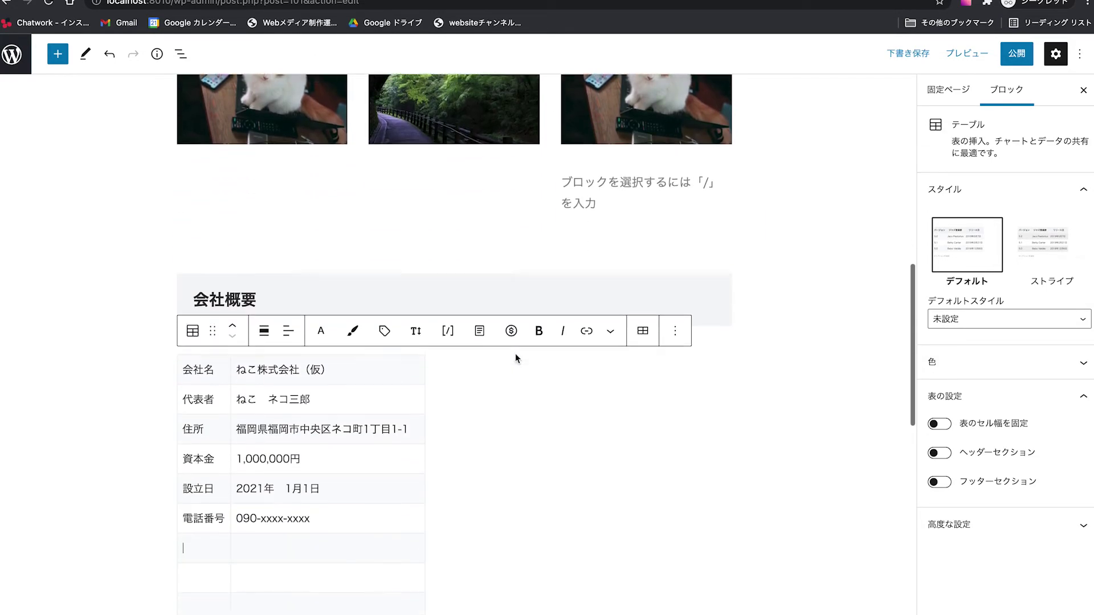
pyautogui.write('じぎょうないよう')
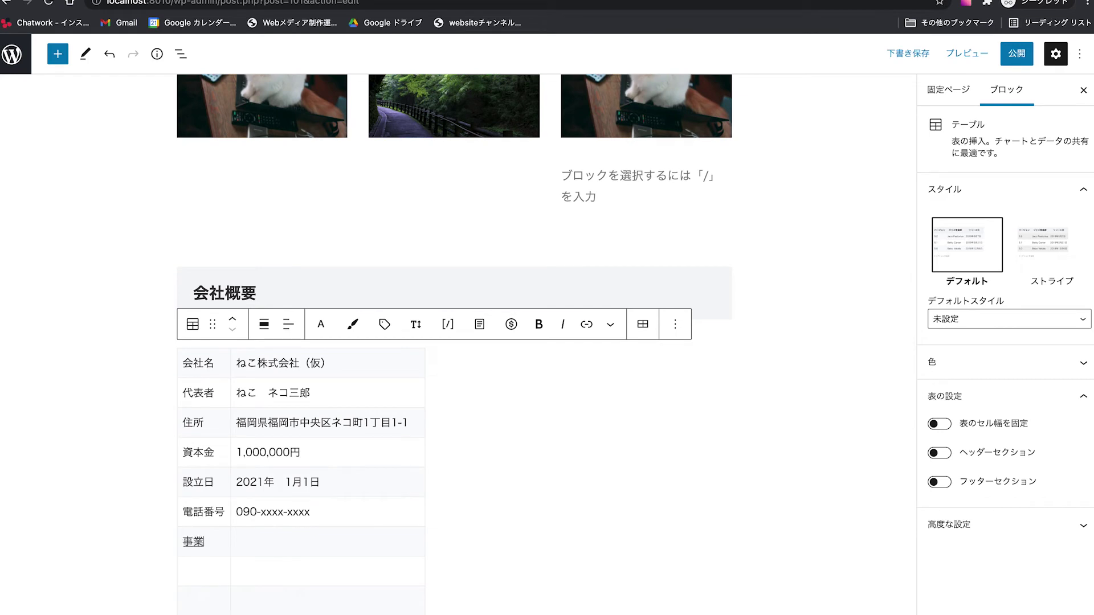
pyautogui.press('space')
pyautogui.press('Return')
pyautogui.write('ぺットショッp')
pyautogui.press('BackSpace')
pyautogui.press('BackSpace')
pyautogui.press('BackSpace')
pyautogui.press('BackSpace')
pyautogui.press('BackSpace')
pyautogui.press('BackSpace')
pyautogui.press('BackSpace')
# Enter ねこが運営するペットショップ as the business description in the 事業内容 row
pyautogui.write('nekogaunei')
pyautogui.press('space')
pyautogui.press('Return')
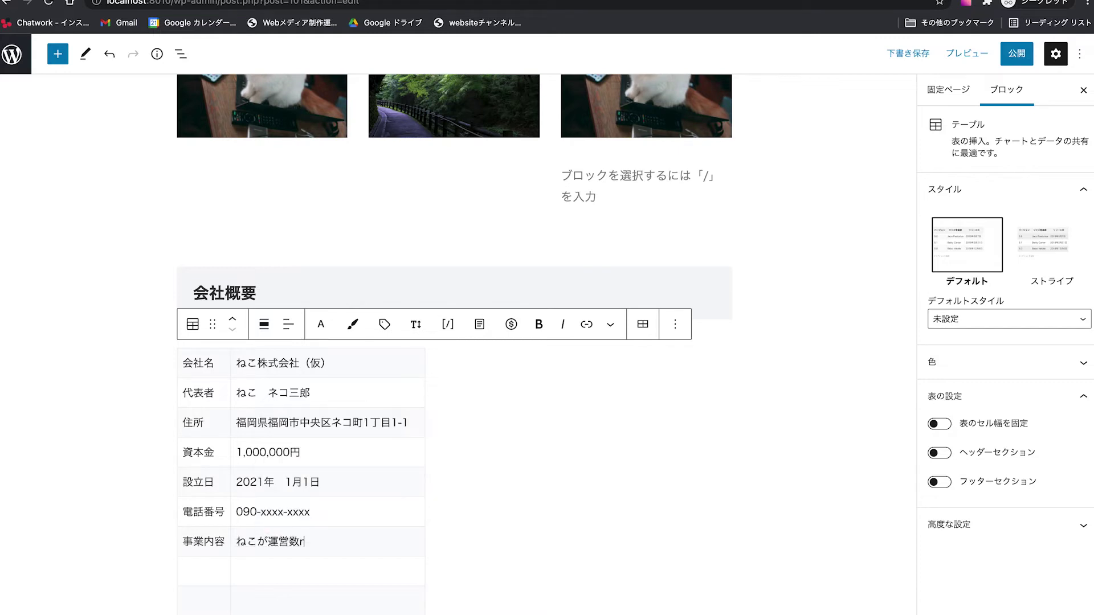
pyautogui.write('suru')
pyautogui.press('Return')
pyautogui.write('petto')
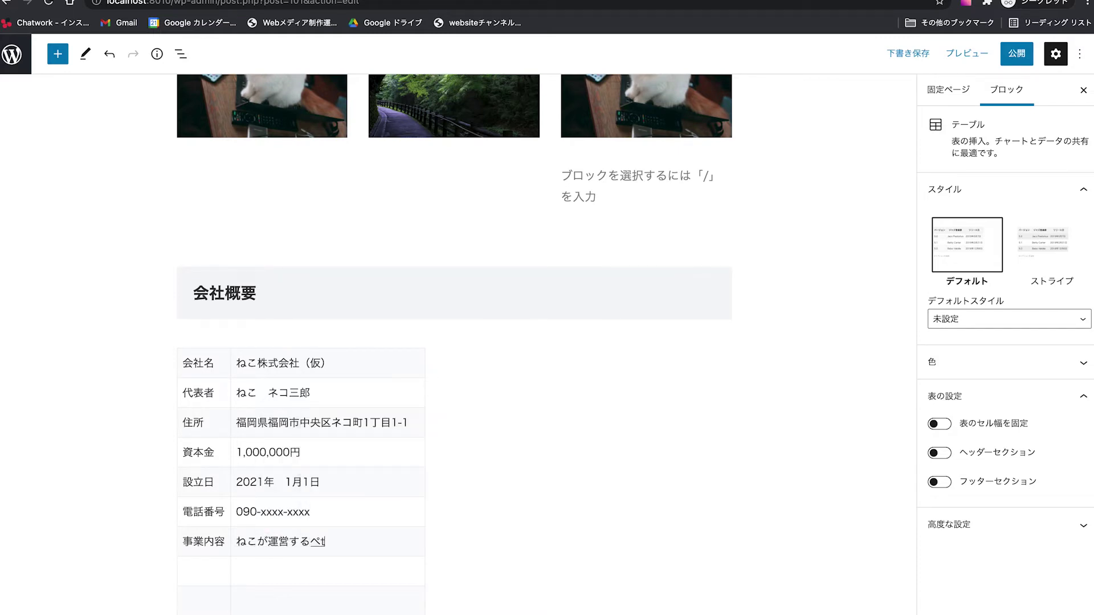
pyautogui.press('Return')
pyautogui.write('shoppu')
pyautogui.press('Return')
# Extend the business description with 、ねこが選んだネコグッズ, writing ねこ in hiragana instead of kanji
pyautogui.write(']nekoga')
pyautogui.press('Return')
pyautogui.write('eranda')
pyautogui.press('Return')
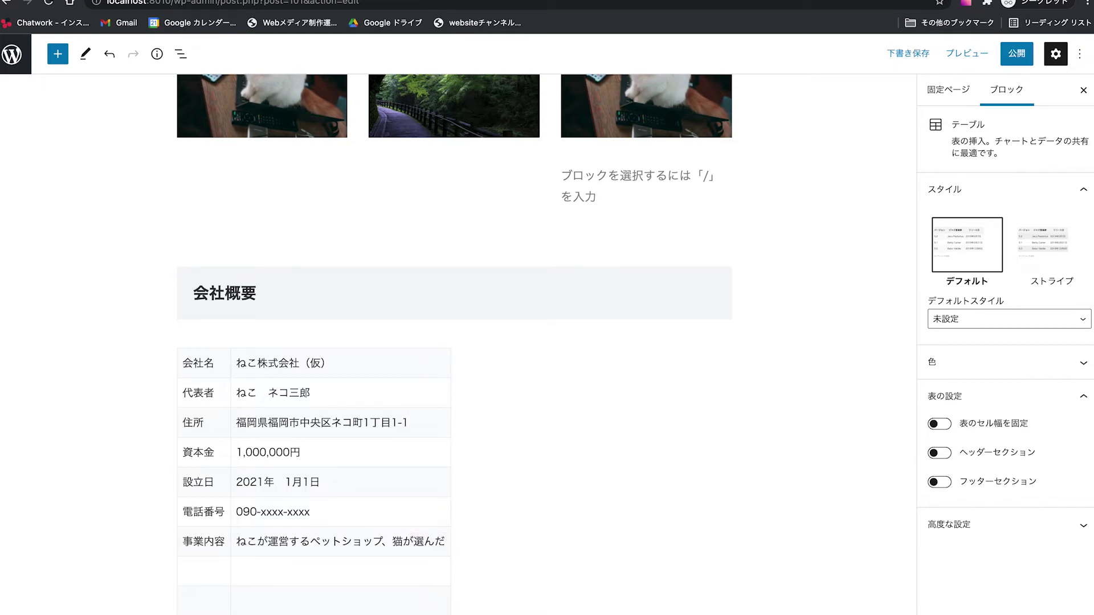
pyautogui.write('neko')
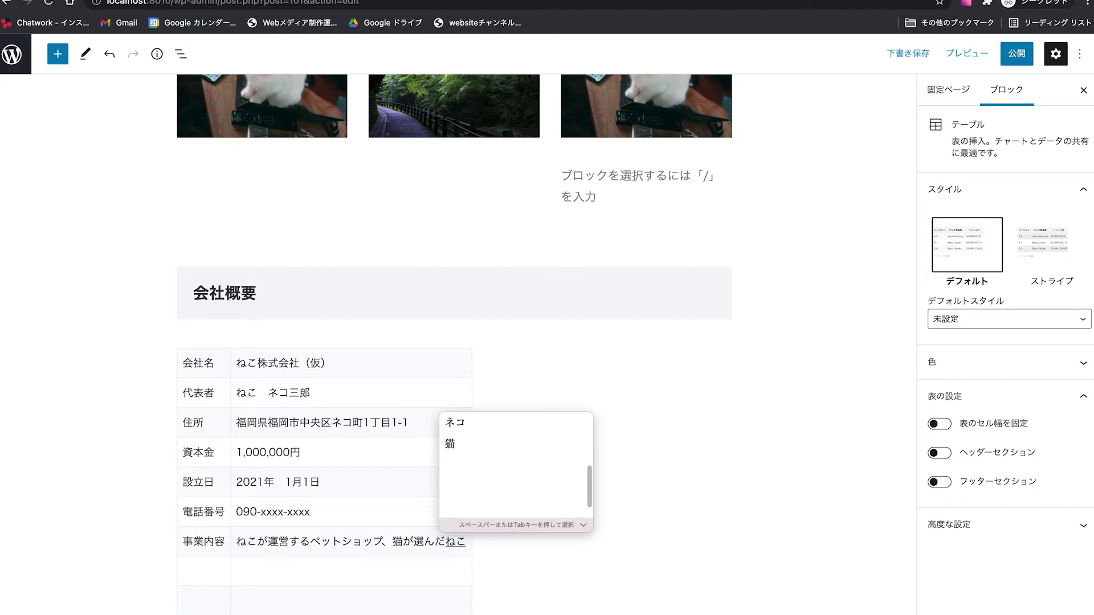
pyautogui.write('guzzu')
pyautogui.press('space')
pyautogui.press('Return')
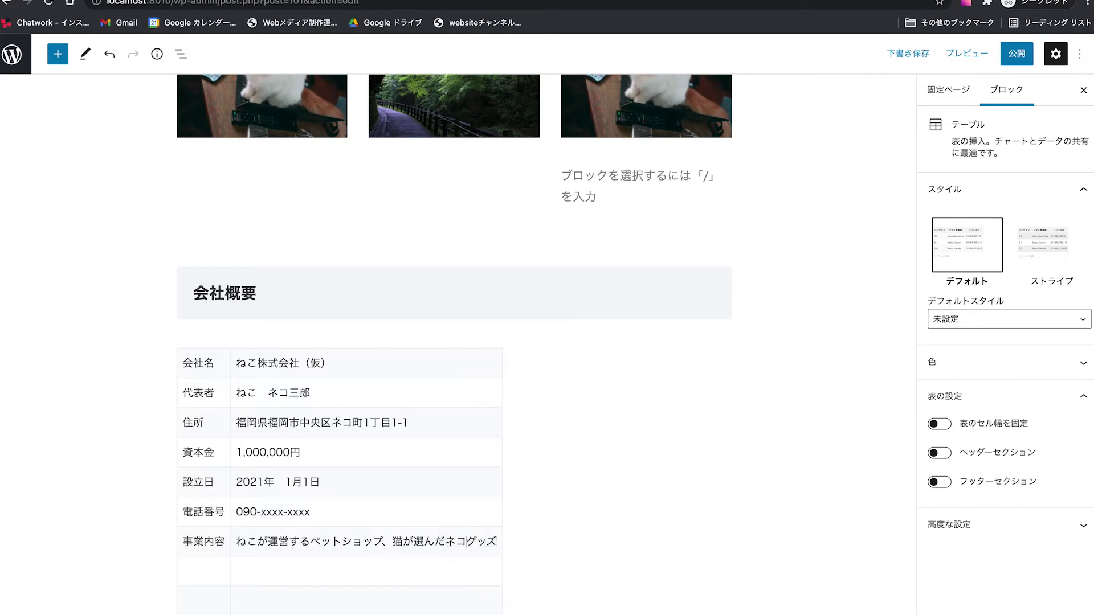
pyautogui.press('BackSpace')
pyautogui.write('neko')
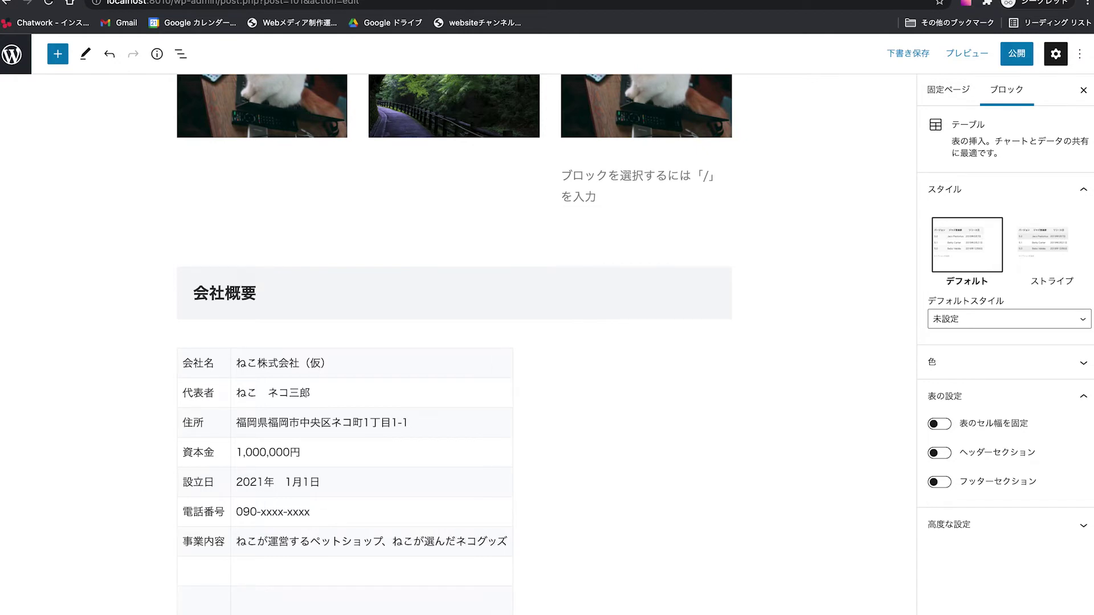
# Save the draft and label the company table's eighth row 従業員数
pyautogui.press('super+s')
pyautogui.scroll(-3, 385, 396)
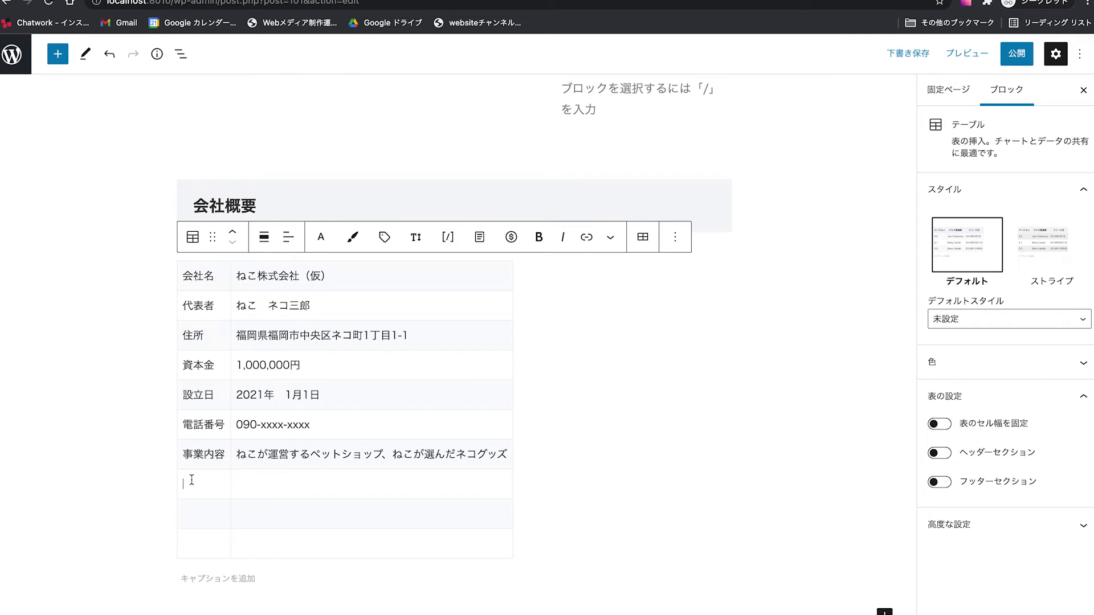
pyautogui.click(191, 480)
pyautogui.write('従業')
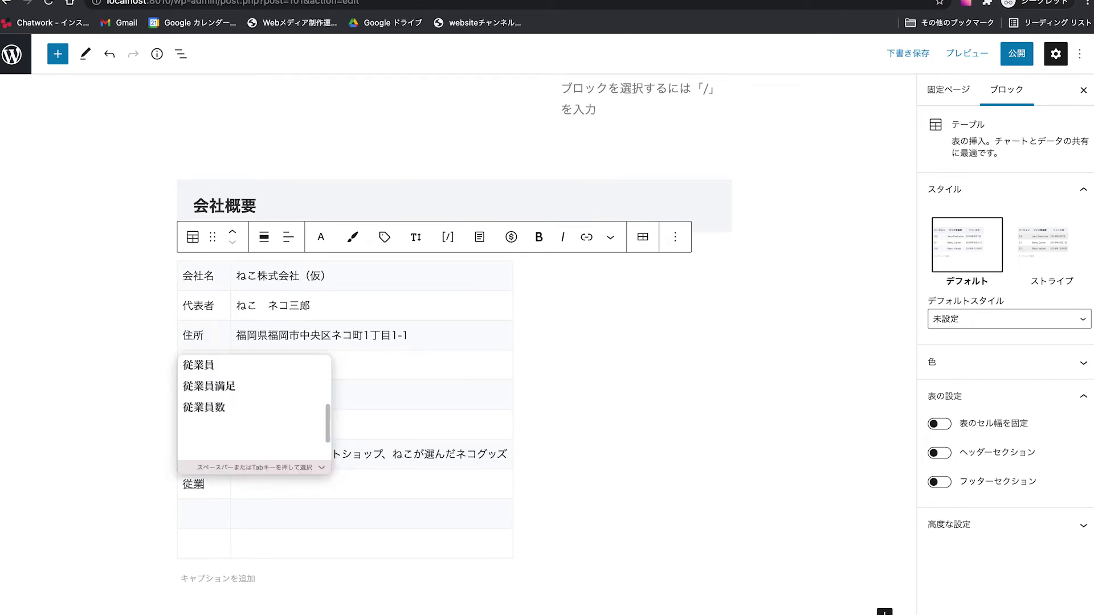
pyautogui.write('し員数')
pyautogui.press('Return')
# Enter 5匹 as the number of employees in the 従業員数 row
pyautogui.click(288, 483)
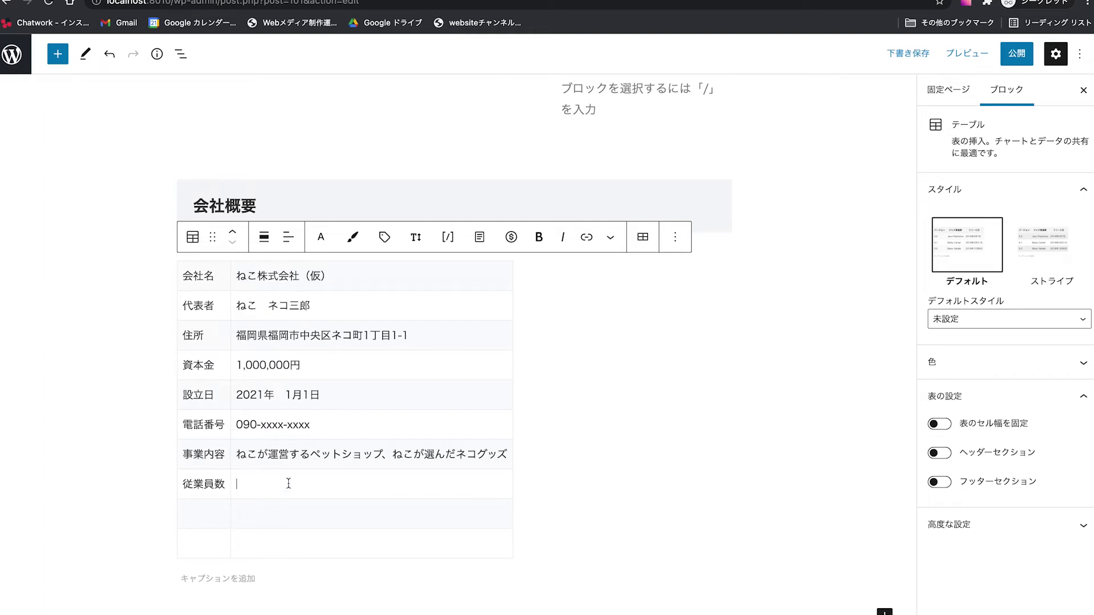
pyautogui.write('3')
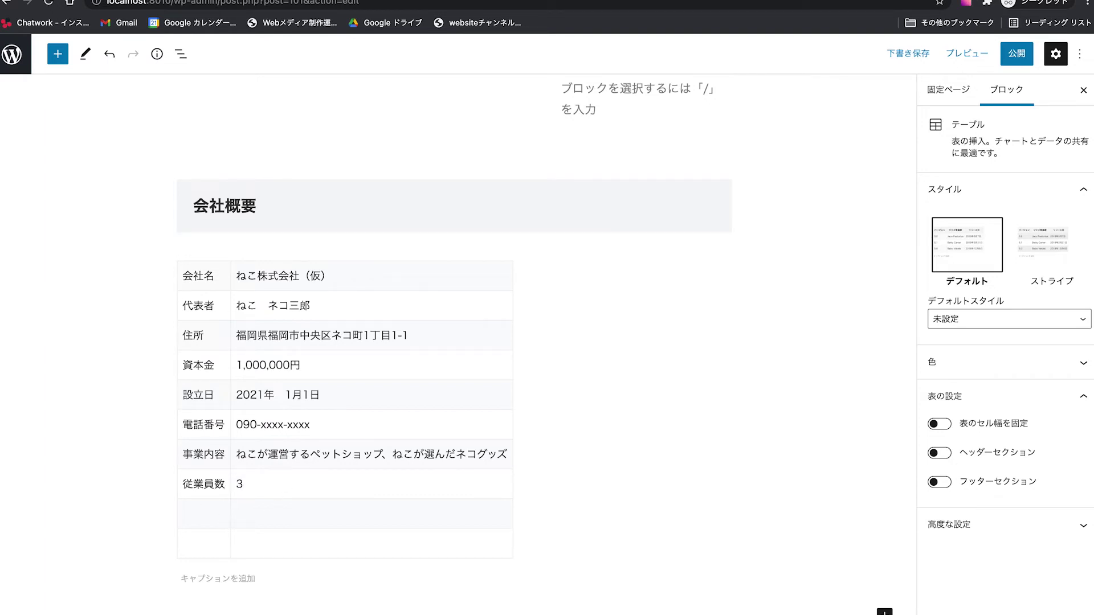
pyautogui.write('yon')
pyautogui.press('space')
# Label the table's ninth row 取引銀行, following the item list near the start of the page
pyautogui.scroll(-2, 303, 456)
pyautogui.click(196, 448)
pyautogui.scroll(20, 149, 443)
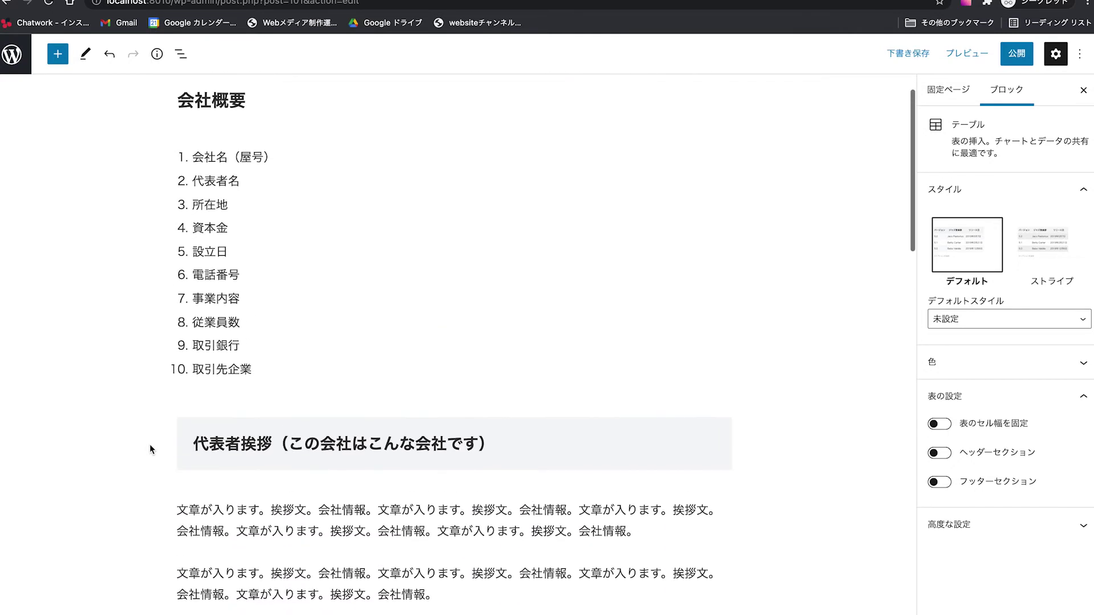
pyautogui.scroll(-15, 178, 398)
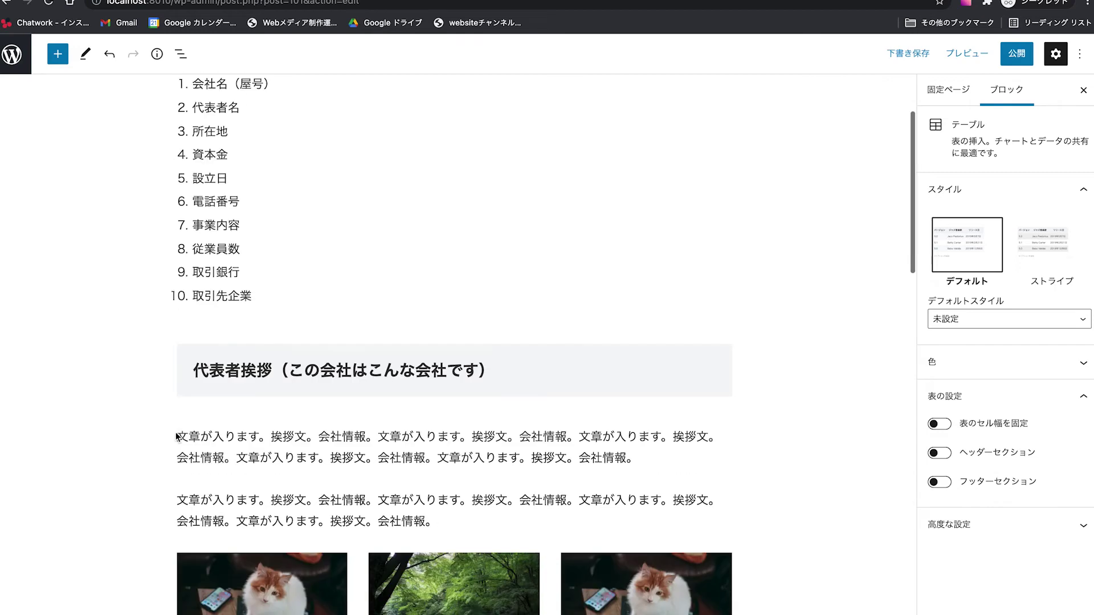
pyautogui.scroll(-5, 175, 432)
pyautogui.write('ろりひ')
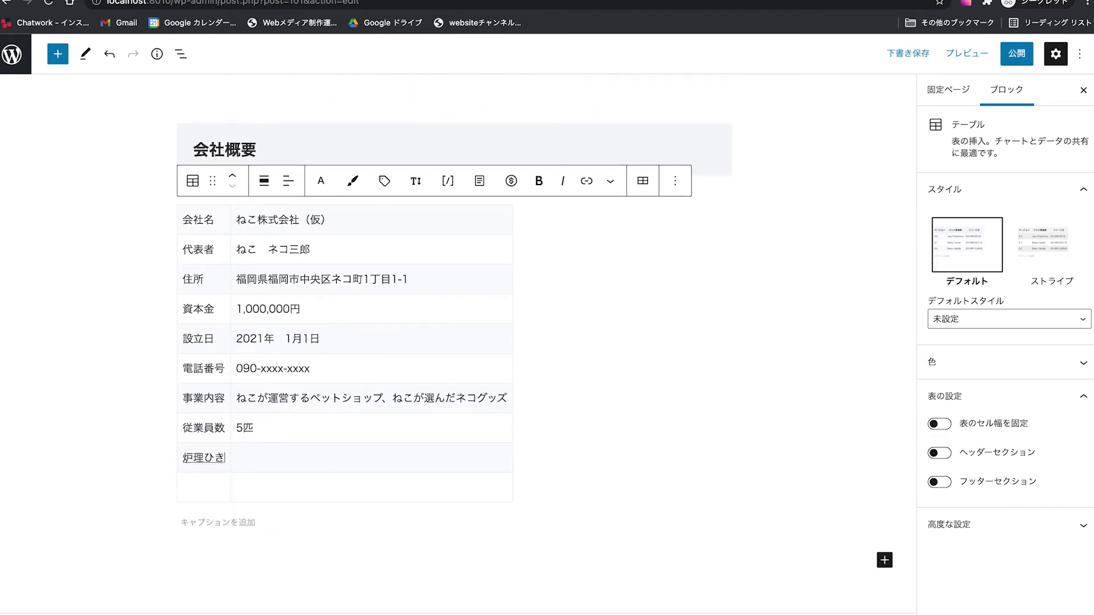
pyautogui.press('BackSpace')
pyautogui.press('BackSpace')
pyautogui.write('とりひき')
pyautogui.press('space')
pyautogui.write('んこう')
pyautogui.press('space')
pyautogui.press('Return')
# Enter 九州ネコねこ銀行 as the bank name in the 取引銀行 row
pyautogui.write('kyuushuu')
pyautogui.press('space')
pyautogui.write('neko')
pyautogui.press('space')
pyautogui.write('nekogi')
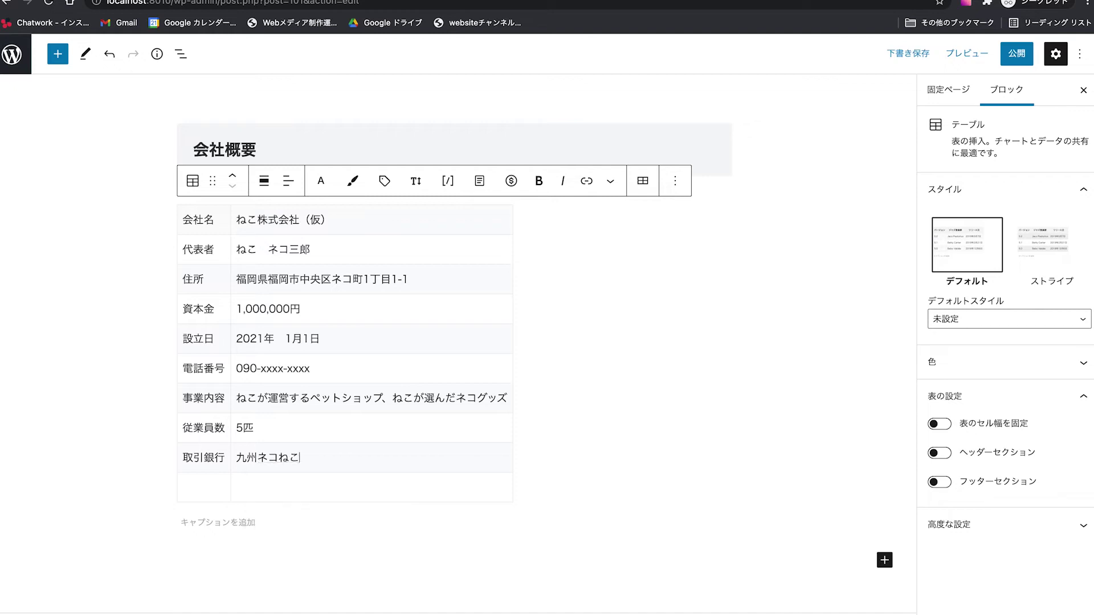
pyautogui.write('nkou')
pyautogui.press('space')
pyautogui.press('Return')
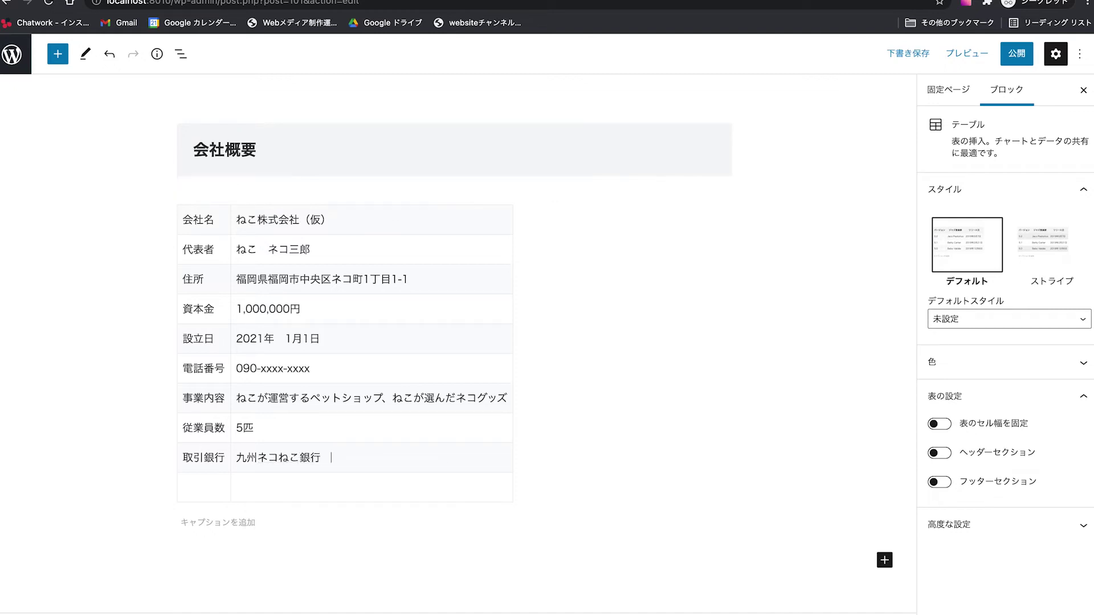
# Add the branch name ネコ町支店 after the bank name, separated by a full-width space
pyautogui.write('nekomachi')
pyautogui.press('space')
pyautogui.press('space')
pyautogui.press('Up')
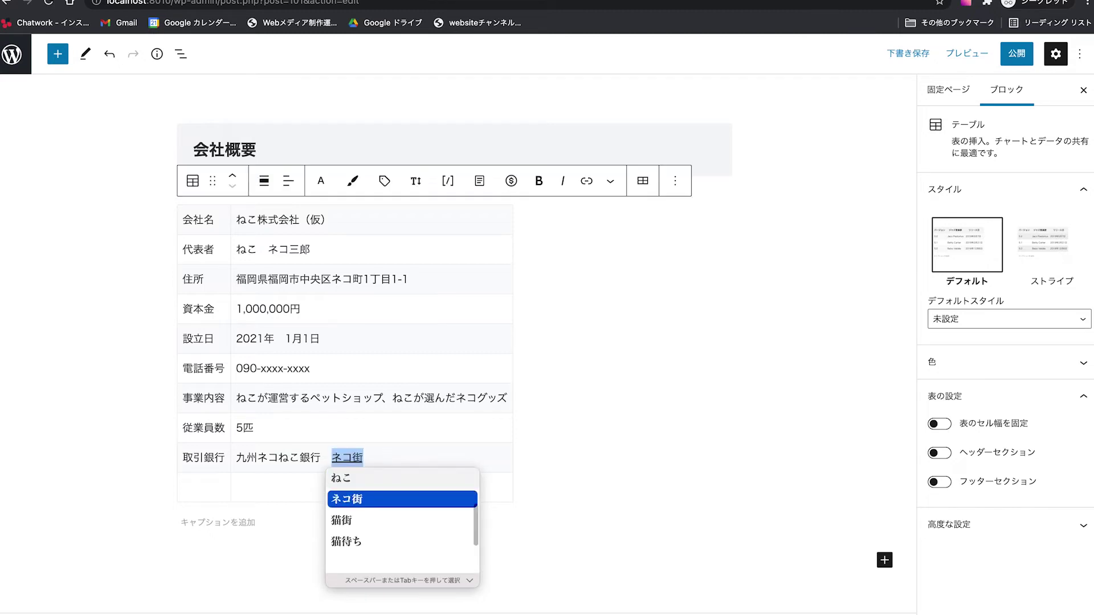
pyautogui.press('Return')
pyautogui.press('BackSpace')
pyautogui.write('machi')
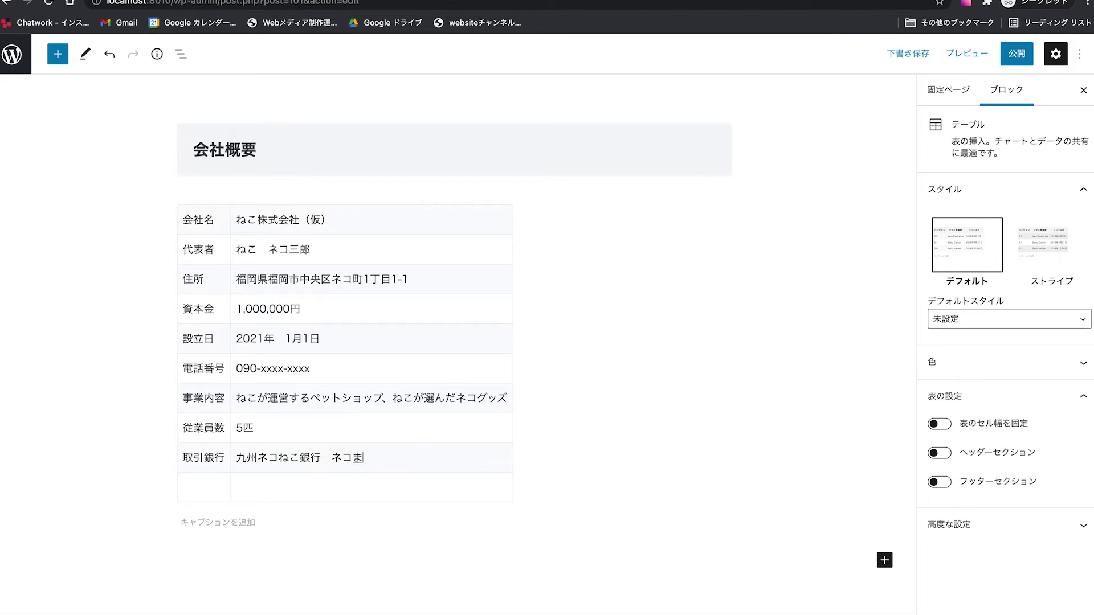
pyautogui.press('space')
pyautogui.press('Down')
pyautogui.press('Down')
pyautogui.press('Return')
pyautogui.write('shiten')
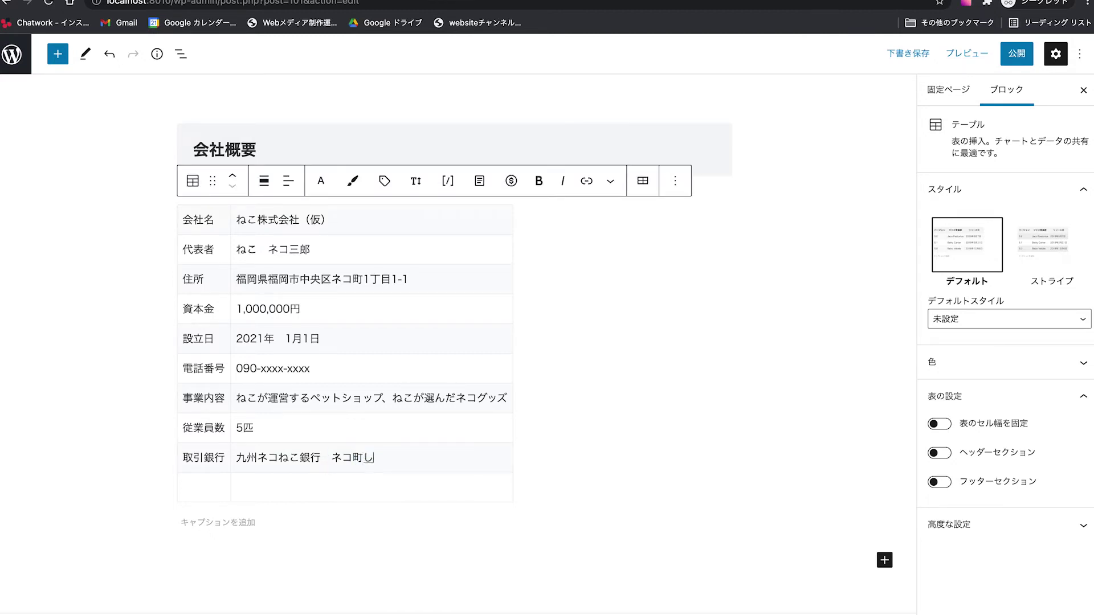
pyautogui.press('Return')
# Begin the table's tenth row label with 取引先, following the item list
pyautogui.scroll(8, 114, 395)
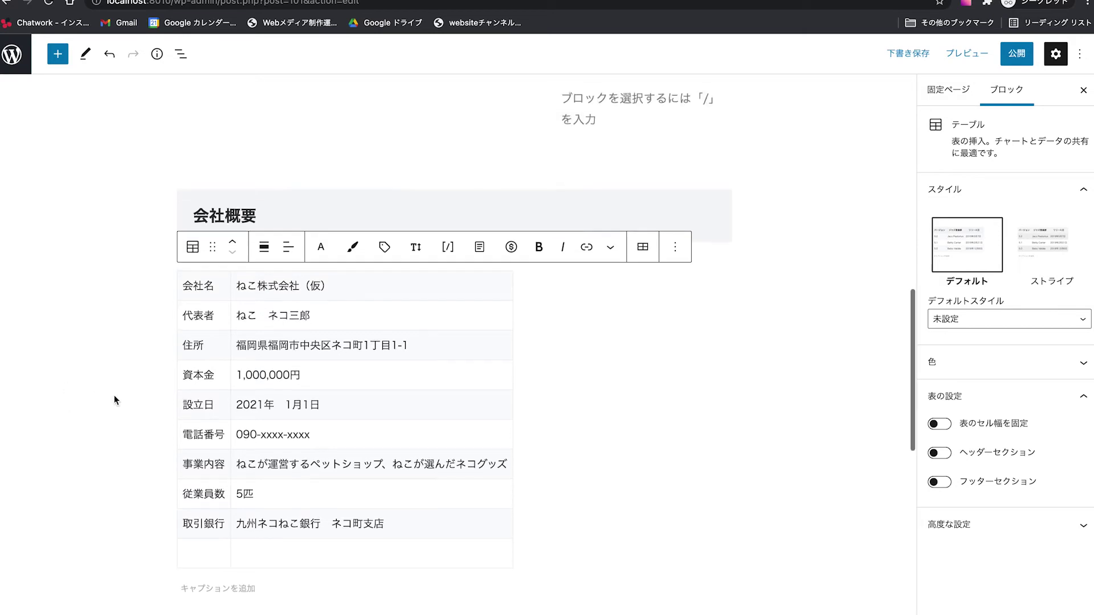
pyautogui.scroll(-5, 114, 395)
pyautogui.scroll(-3, 114, 401)
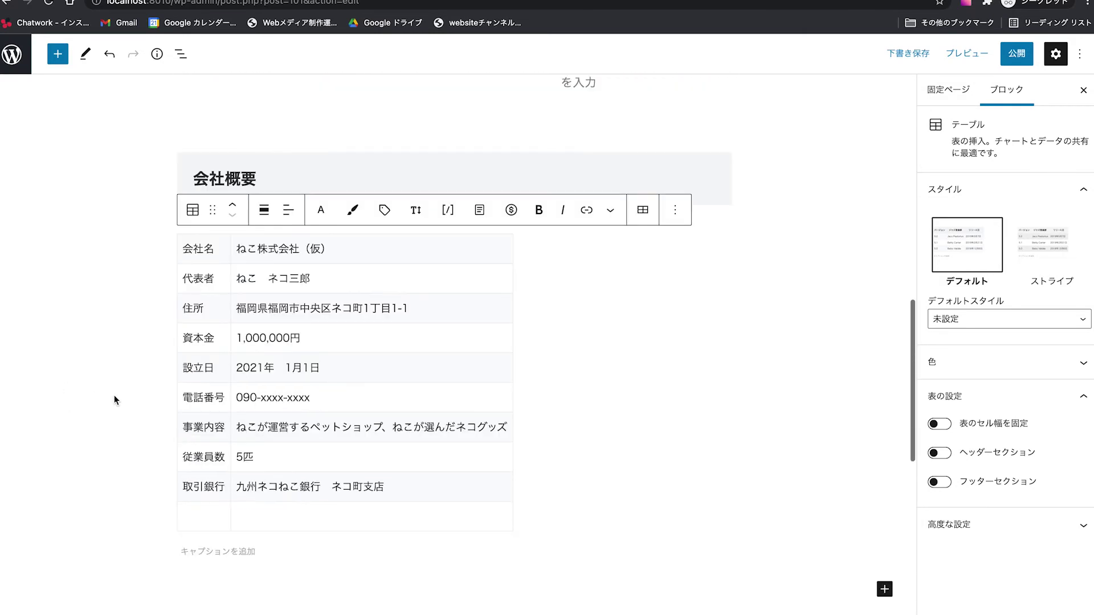
pyautogui.write('torihikisaki')
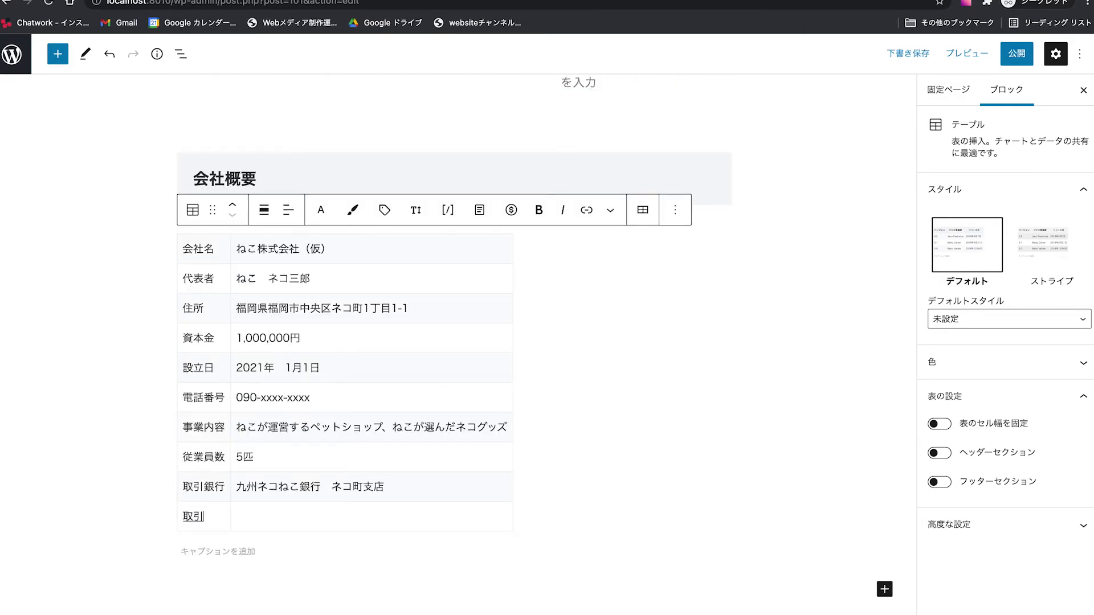
pyautogui.press('Return')
pyautogui.write('g')
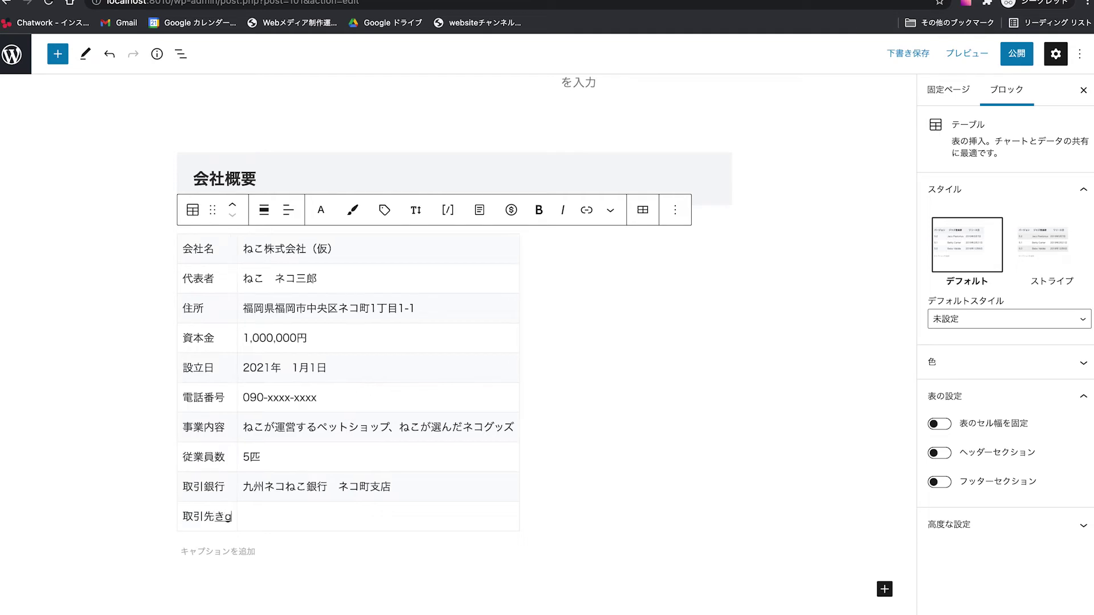
pyautogui.write('iyou')
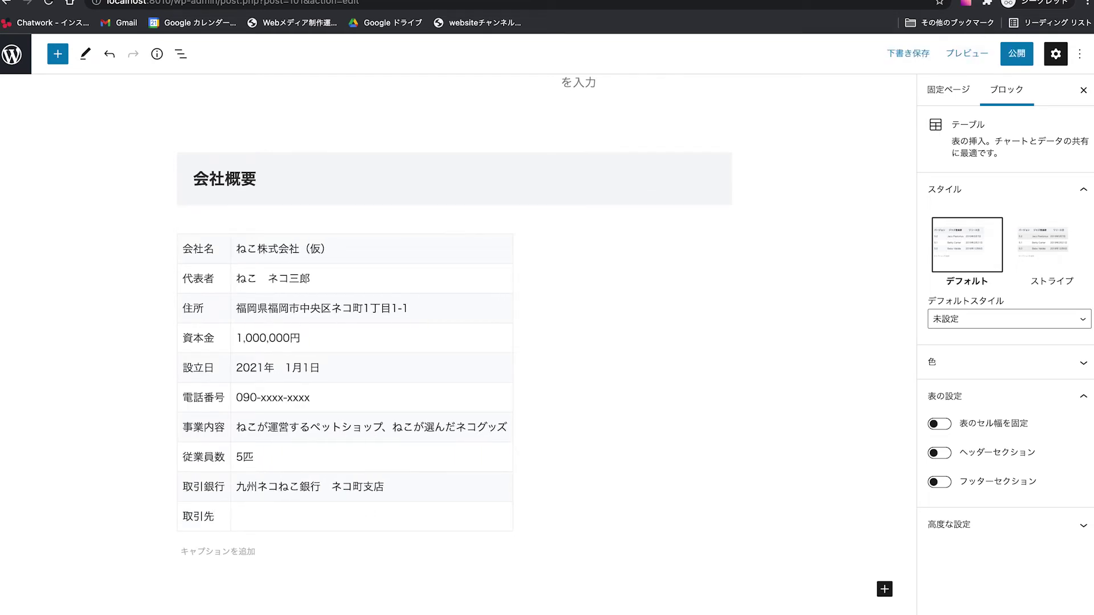
pyautogui.press('space')
pyautogui.press('space')
pyautogui.press('Return')
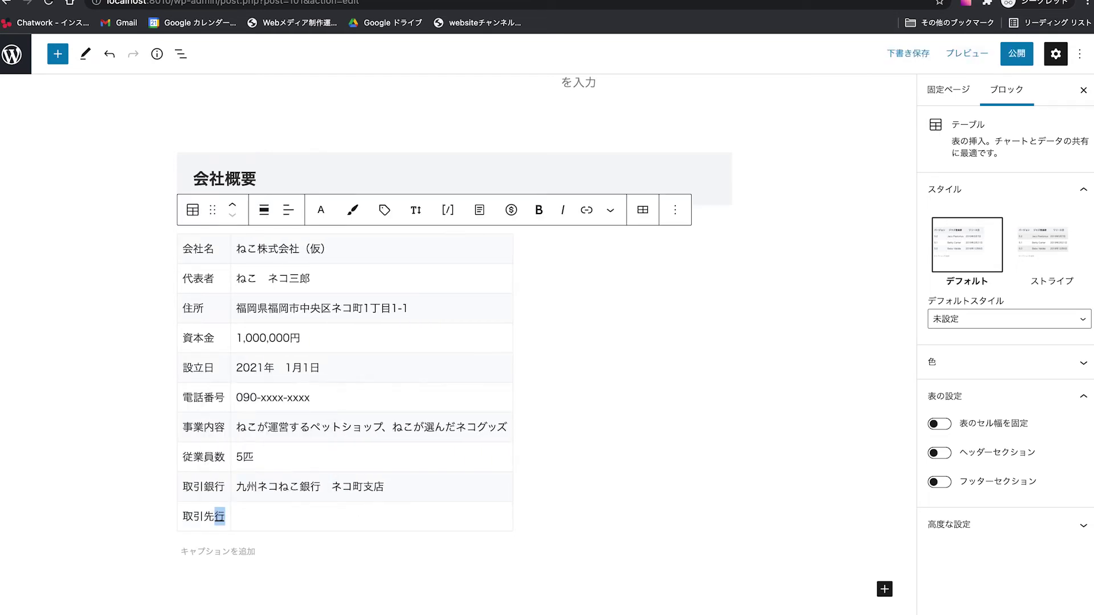
pyautogui.press('BackSpace')
pyautogui.write('gyou')
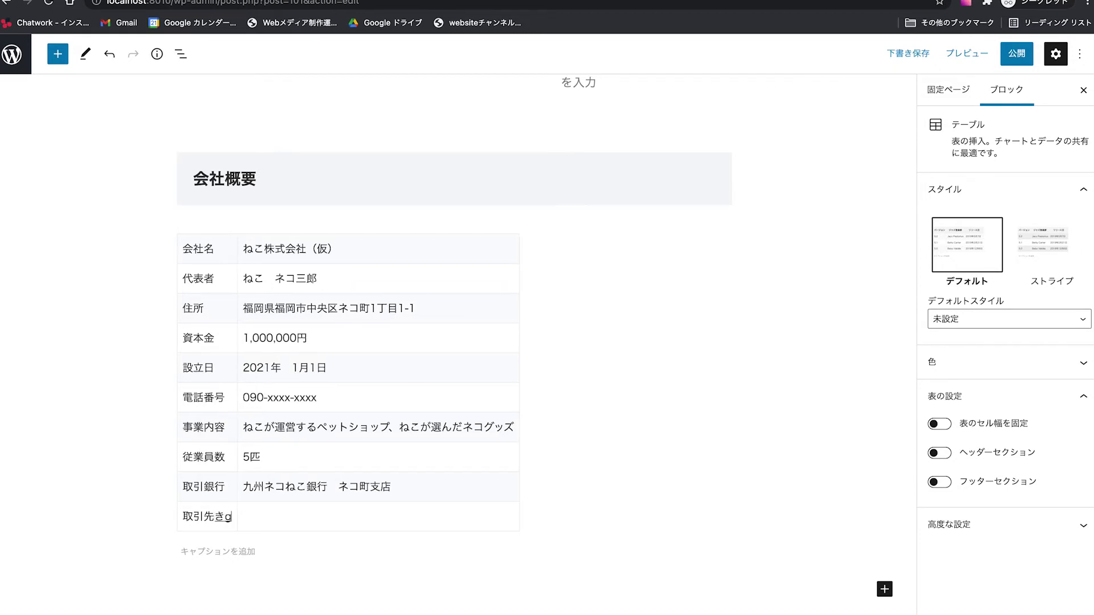
pyautogui.press('space')
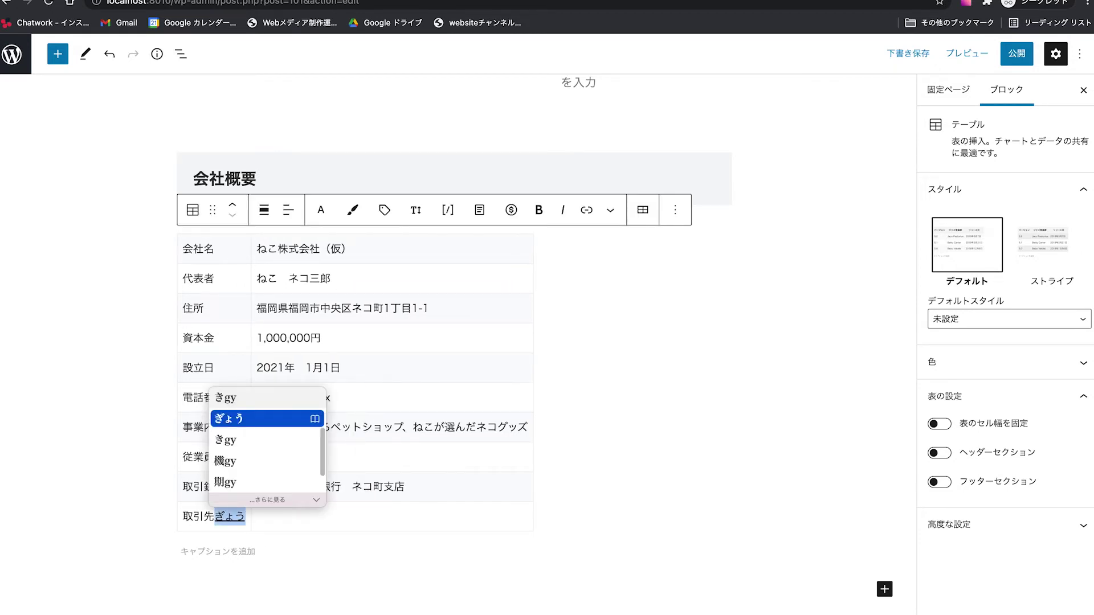
pyautogui.press('BackSpace')
pyautogui.press('BackSpace')
pyautogui.write('igyou')
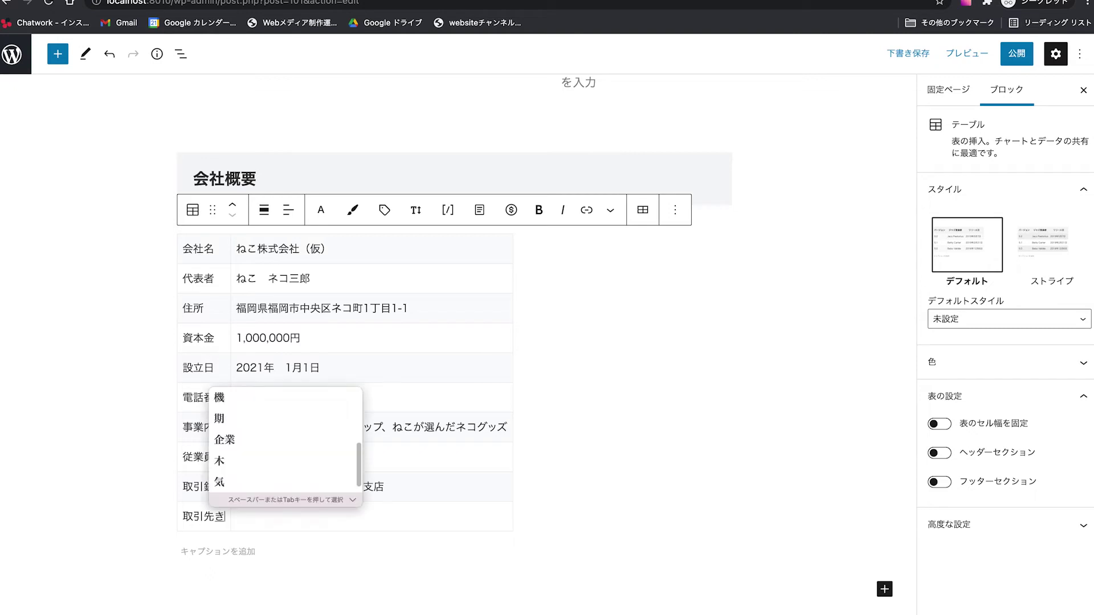
pyautogui.press('space')
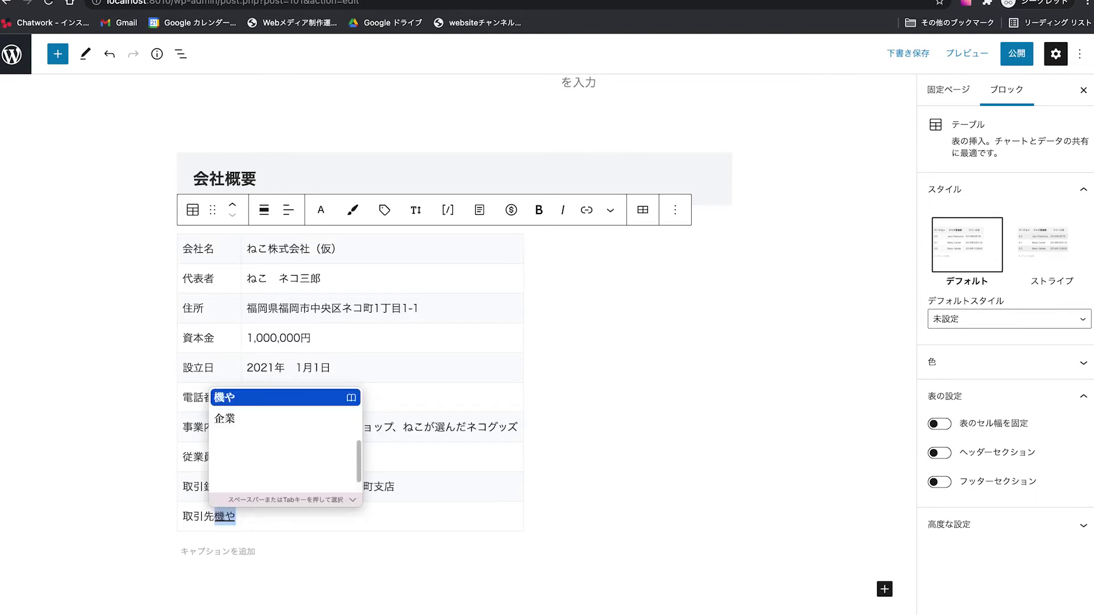
pyautogui.press('BackSpace')
pyautogui.press('BackSpace')
pyautogui.press('BackSpace')
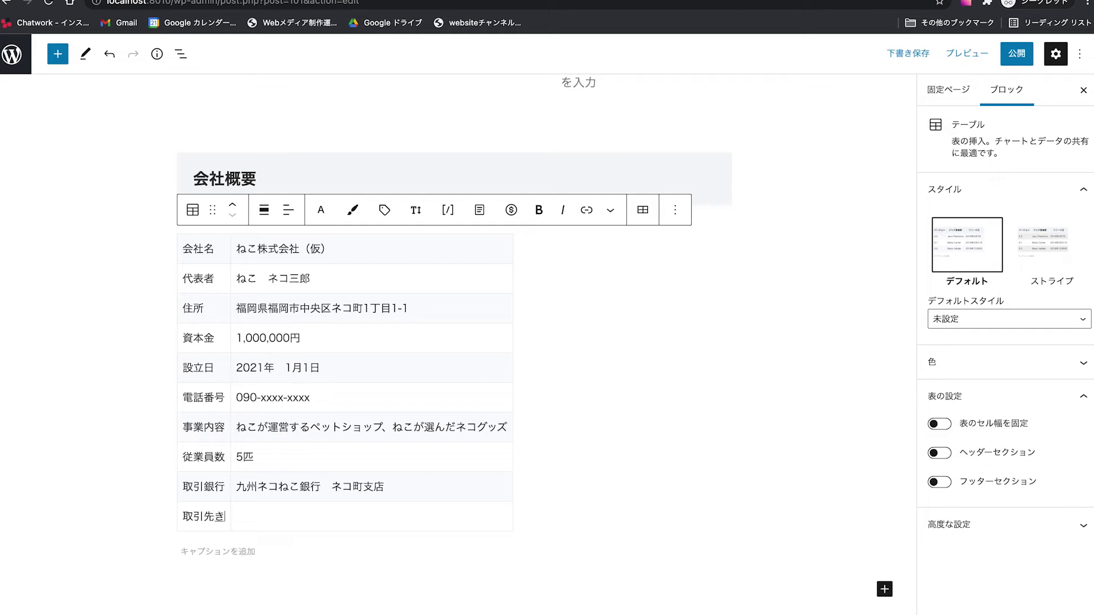
pyautogui.write('きぎょ')
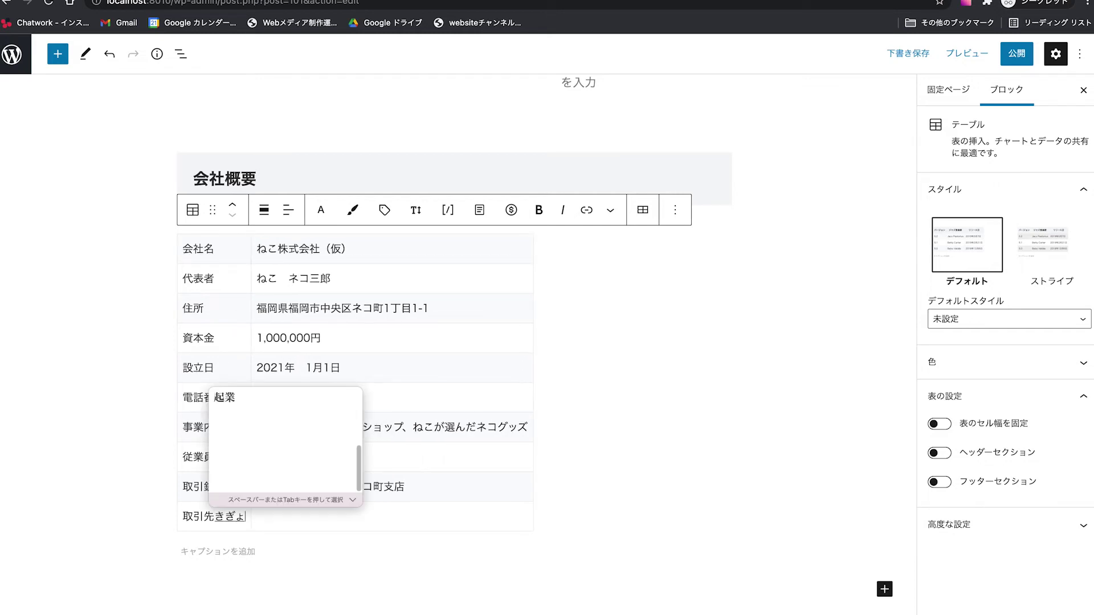
pyautogui.press('space')
pyautogui.press('space')
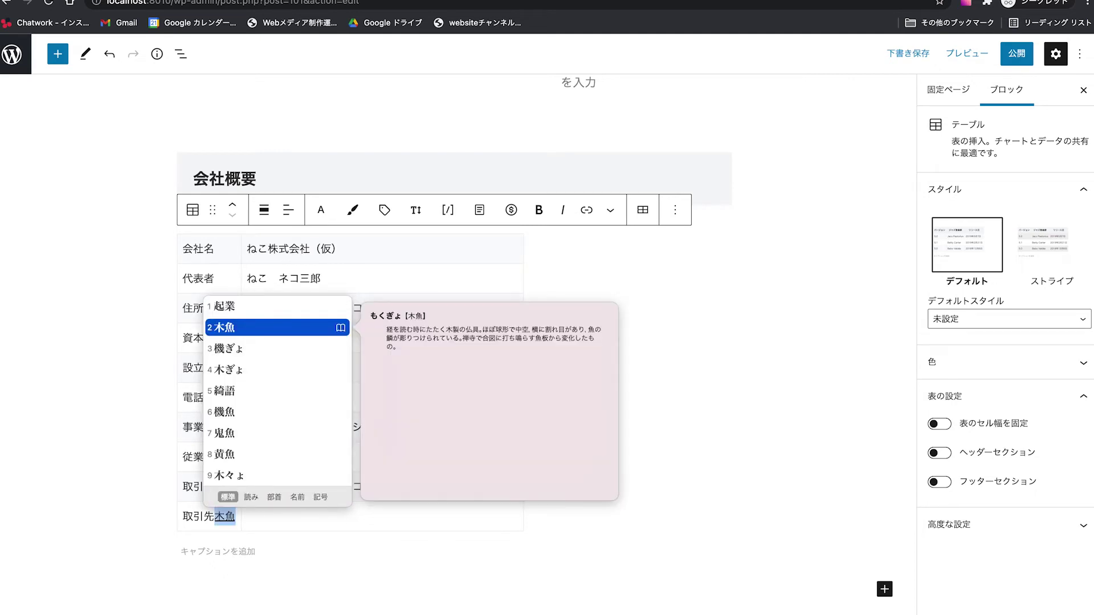
pyautogui.press('Up')
pyautogui.press('Down')
pyautogui.press('Down')
pyautogui.press('Down')
pyautogui.press('Down')
pyautogui.press('Down')
pyautogui.press('Down')
pyautogui.press('Down')
pyautogui.press('Down')
pyautogui.press('Down')
pyautogui.press('Down')
pyautogui.press('Down')
pyautogui.press('Down')
pyautogui.press('Down')
pyautogui.press('Escape')
pyautogui.press('BackSpace')
# Complete the tenth row's label with 企業 so that it reads 取引先企業
pyautogui.write('gyou')
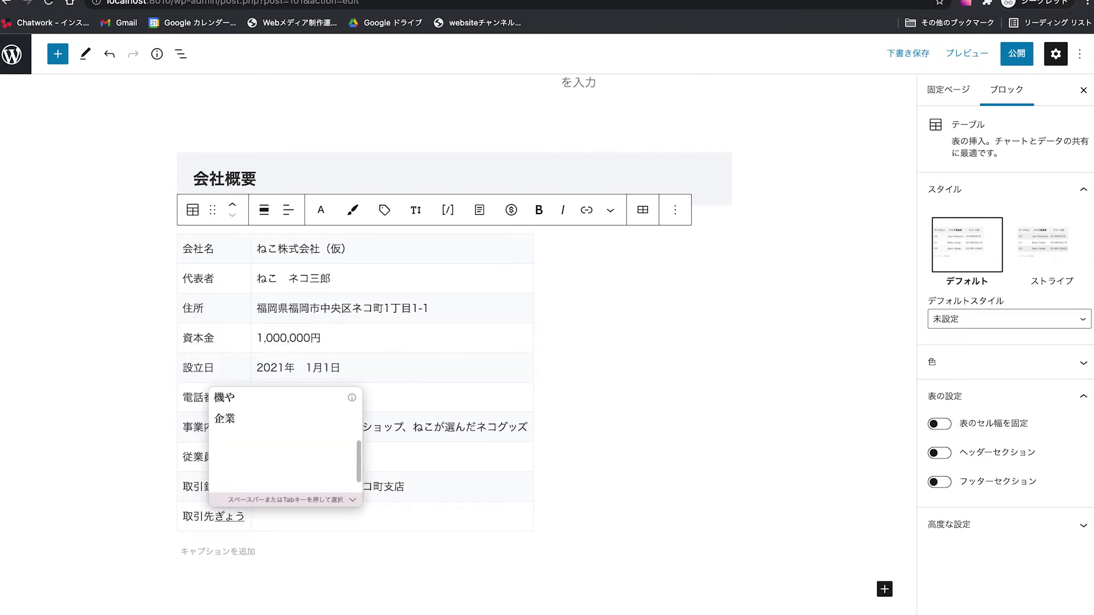
pyautogui.press('Down')
pyautogui.press('Down')
pyautogui.press('Return')
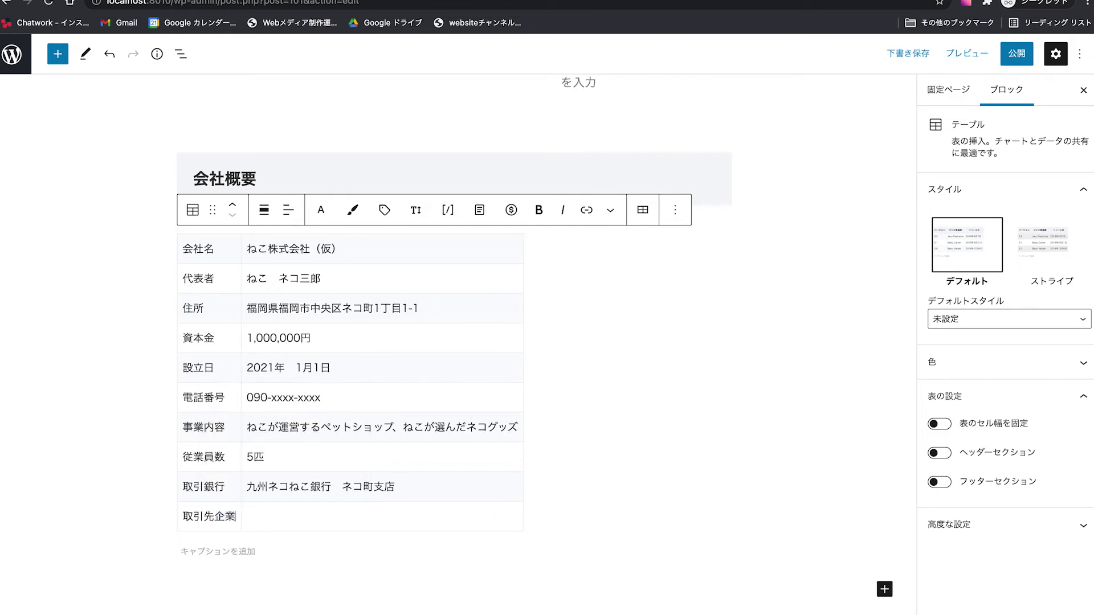
# Enter いぬ株式会社（仮） as the client company in the 取引先企業 row
pyautogui.scroll(-5, 456, 342)
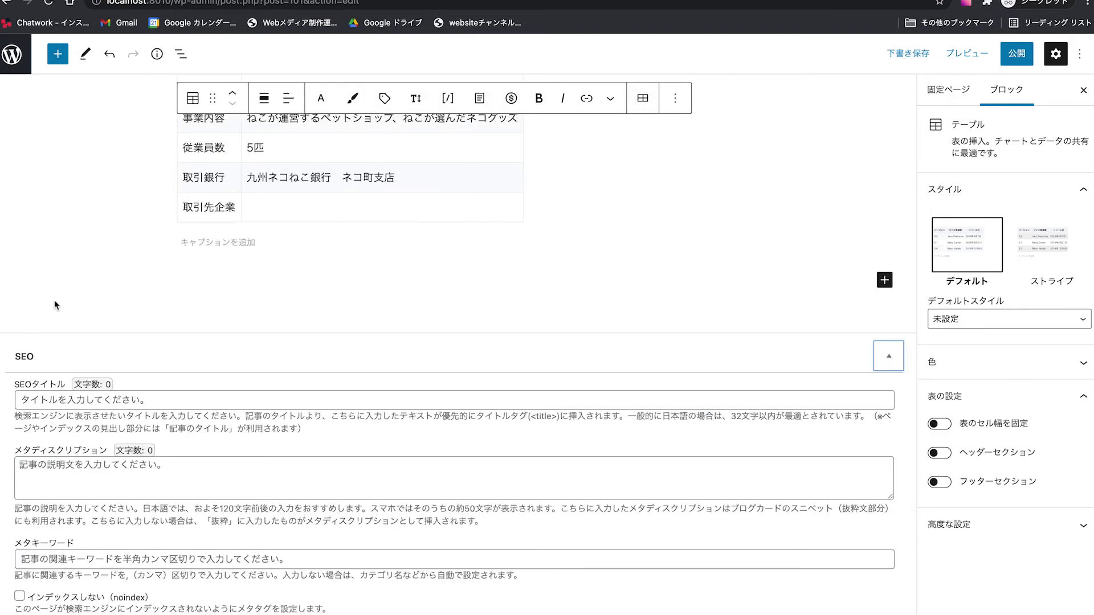
pyautogui.scroll(4, 244, 336)
pyautogui.click(289, 430)
pyautogui.write('いぬ')
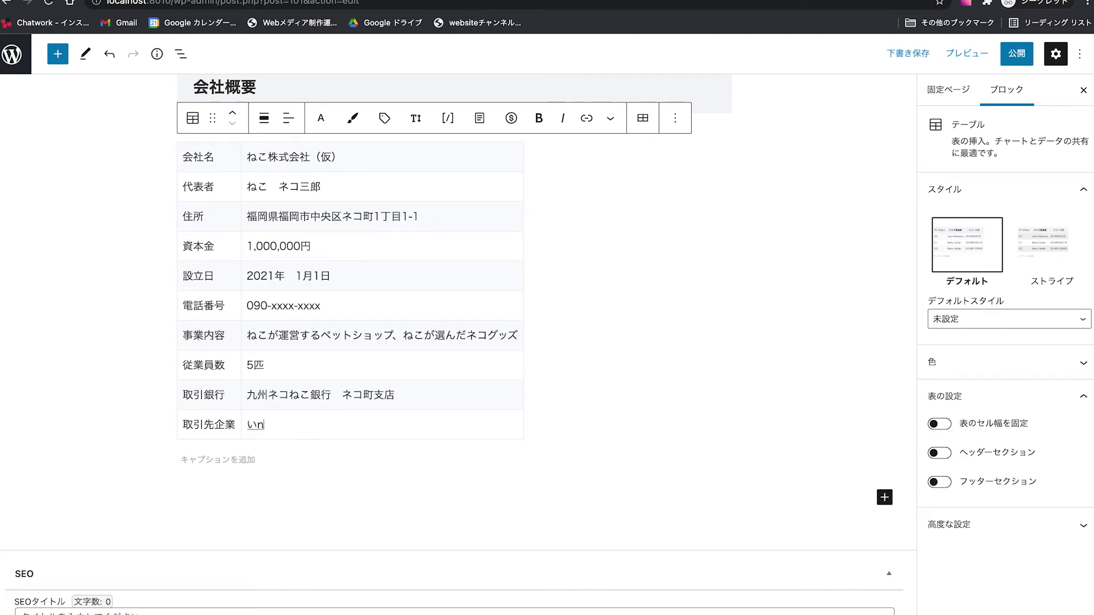
pyautogui.press('Tab')
pyautogui.press('Return')
pyautogui.press('BackSpace')
pyautogui.press('BackSpace')
pyautogui.write('kabushikigaisha')
pyautogui.press('space')
pyautogui.write('(kari')
pyautogui.press('space')
pyautogui.write(')')
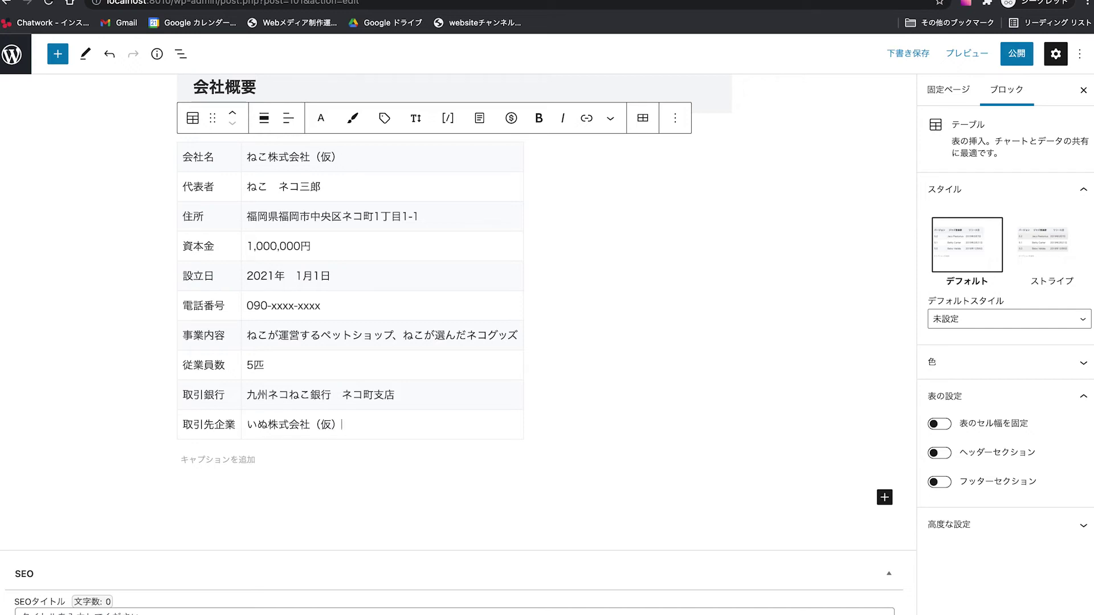
# Add 株式会社うさぎ as a second company after いぬ株式会社（仮） in the same cell
pyautogui.write('usabi')
pyautogui.press('BackSpace')
pyautogui.press('BackSpace')
pyautogui.press('BackSpace')
pyautogui.write('kabushik')
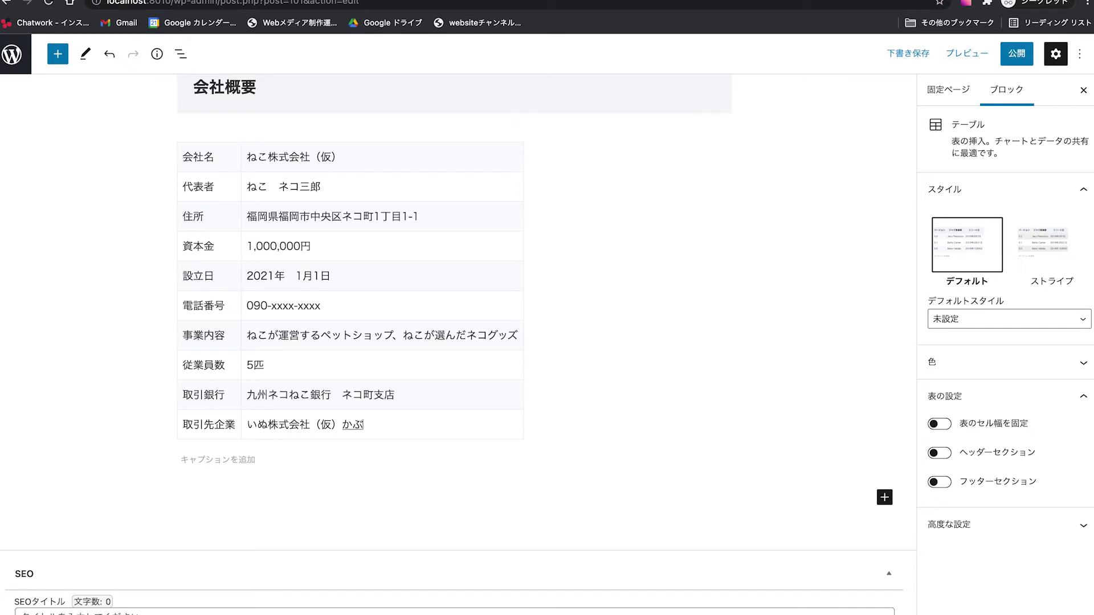
pyautogui.write('ikaishausagi')
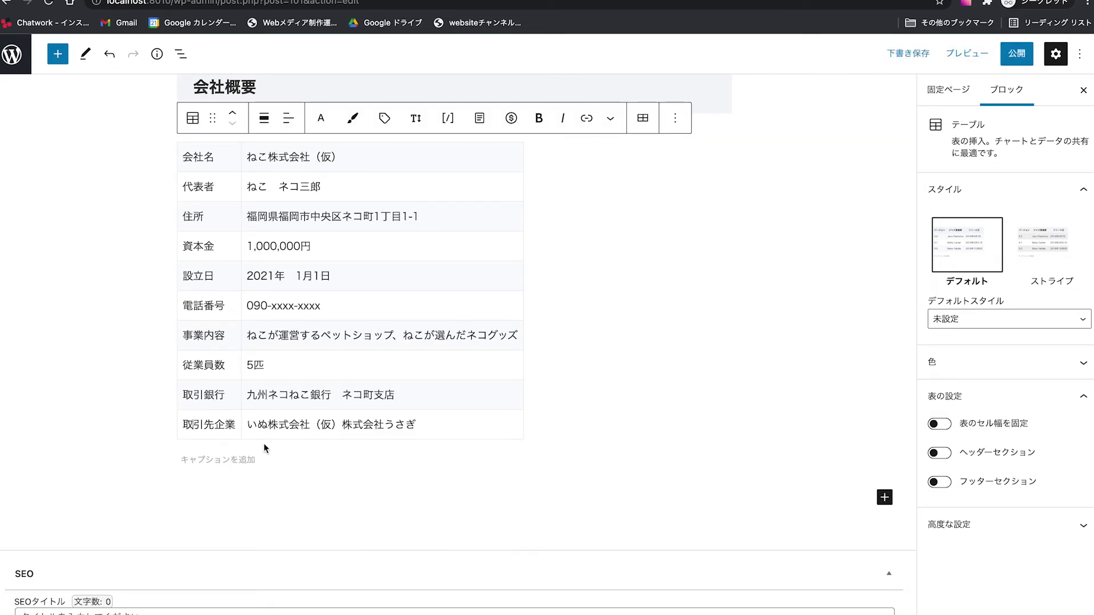
# Prefix the tenth row's label with 主な so that it reads 主な取引先企業
pyautogui.click(183, 424)
pyautogui.write('omona')
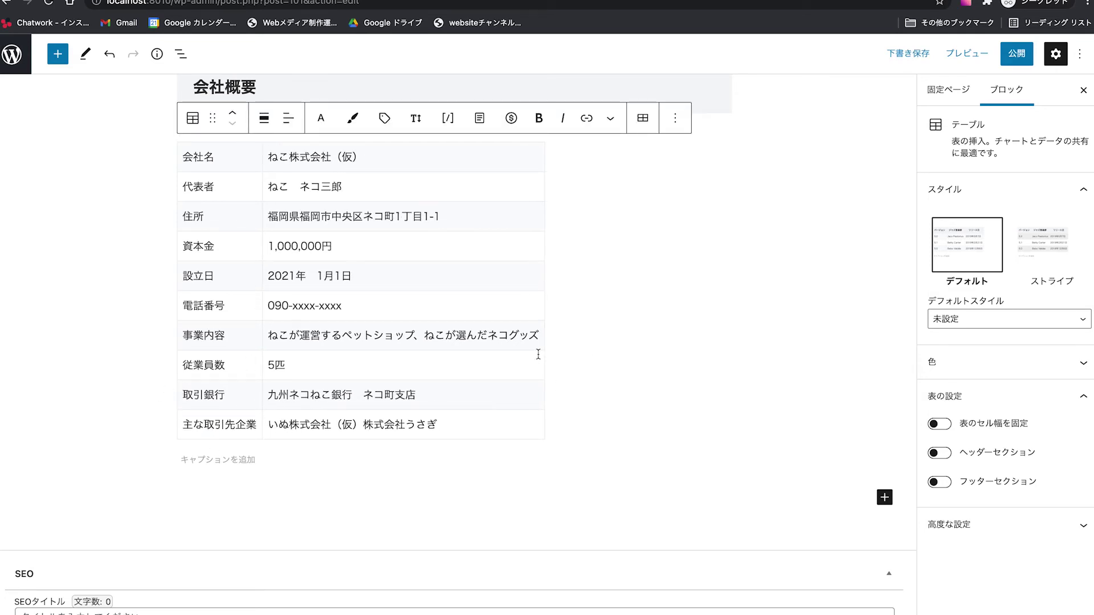
pyautogui.scroll(10, 684, 281)
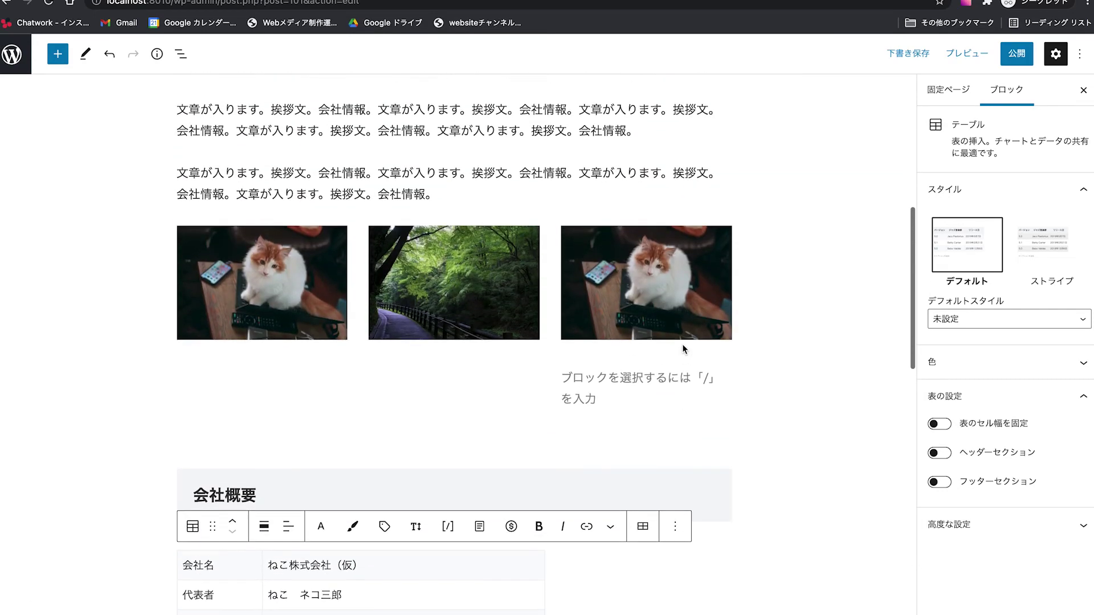
pyautogui.scroll(4, 370, 250)
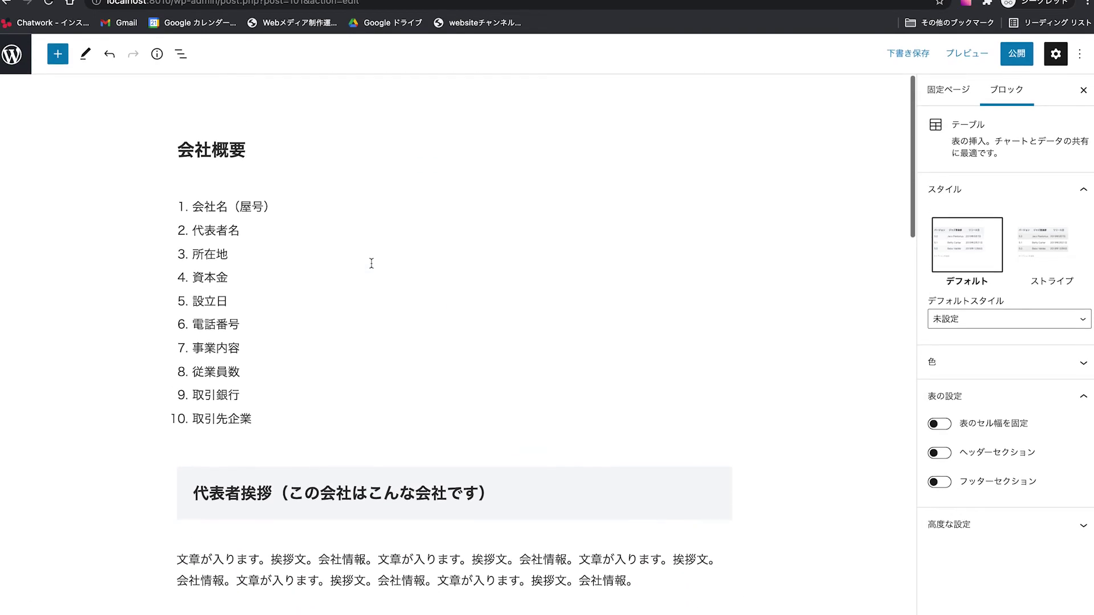
# Switch to Google Maps, copy the medium-size map embed HTML for 東京タワー, and return to the page editor
pyautogui.scroll(-7, 371, 261)
pyautogui.scroll(-10, 371, 263)
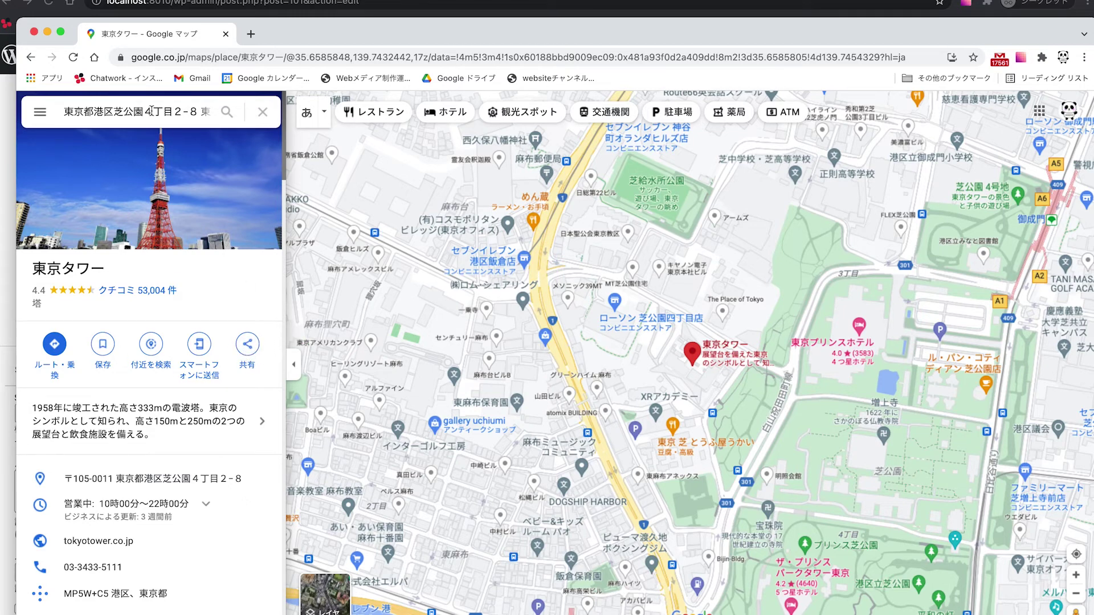
pyautogui.click(246, 344)
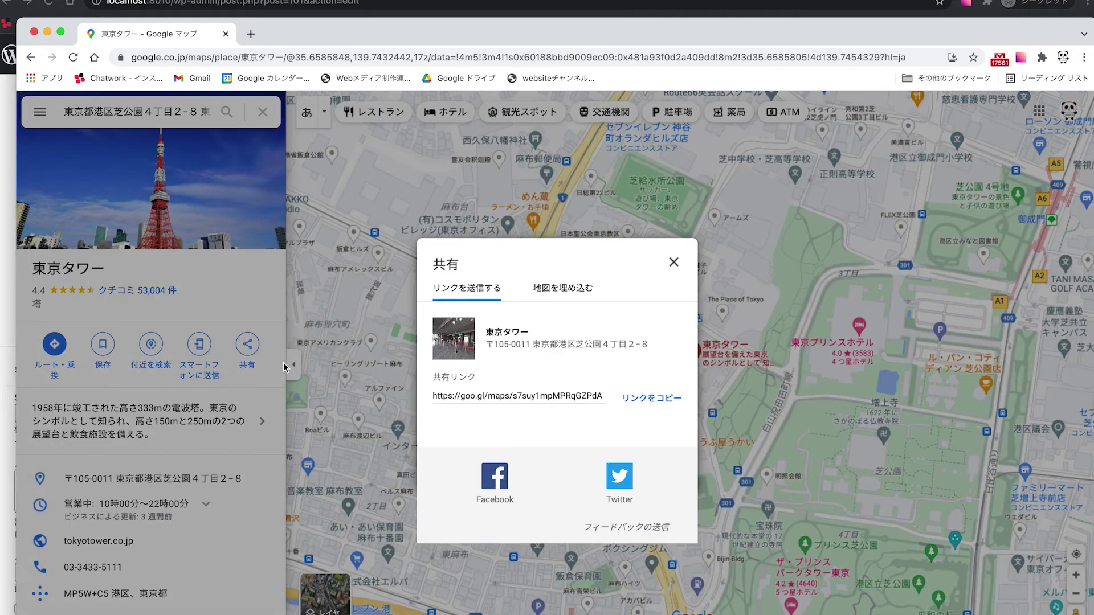
pyautogui.click(562, 291)
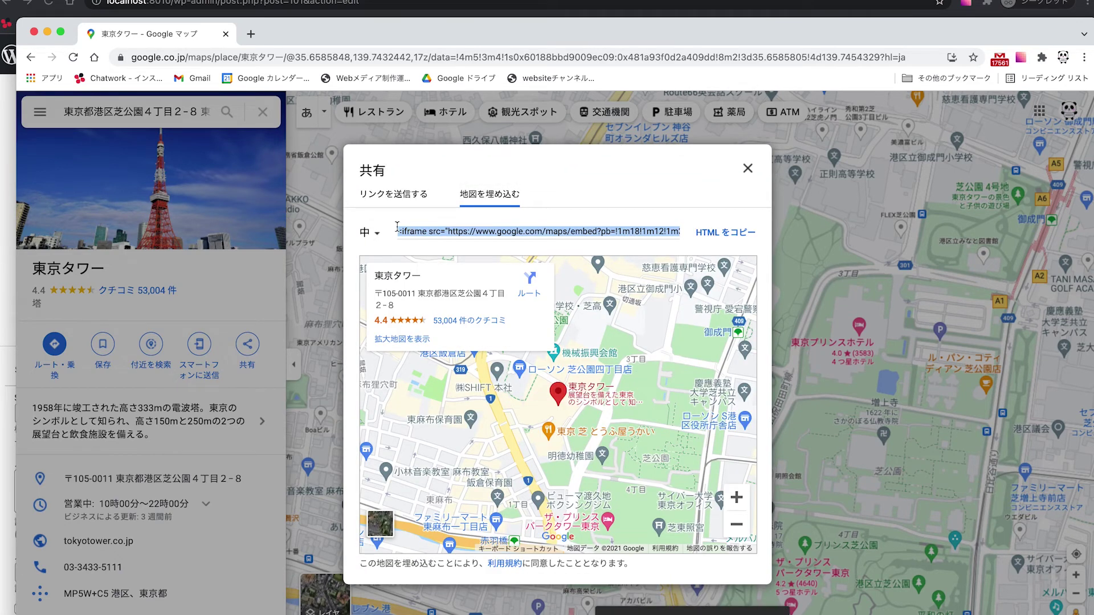
pyautogui.click(748, 170)
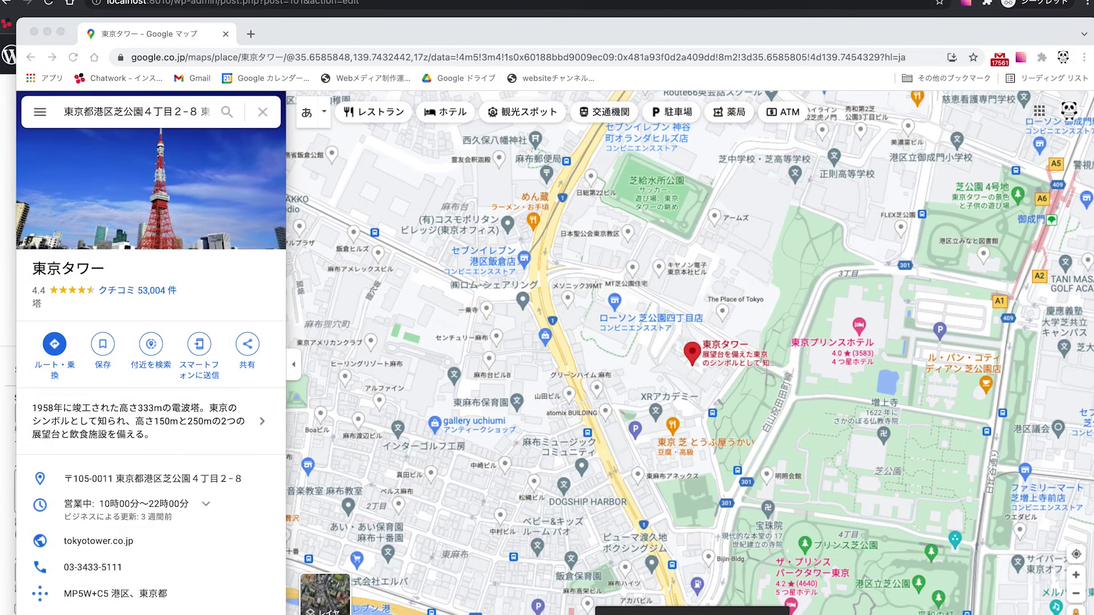
pyautogui.click(48, 32)
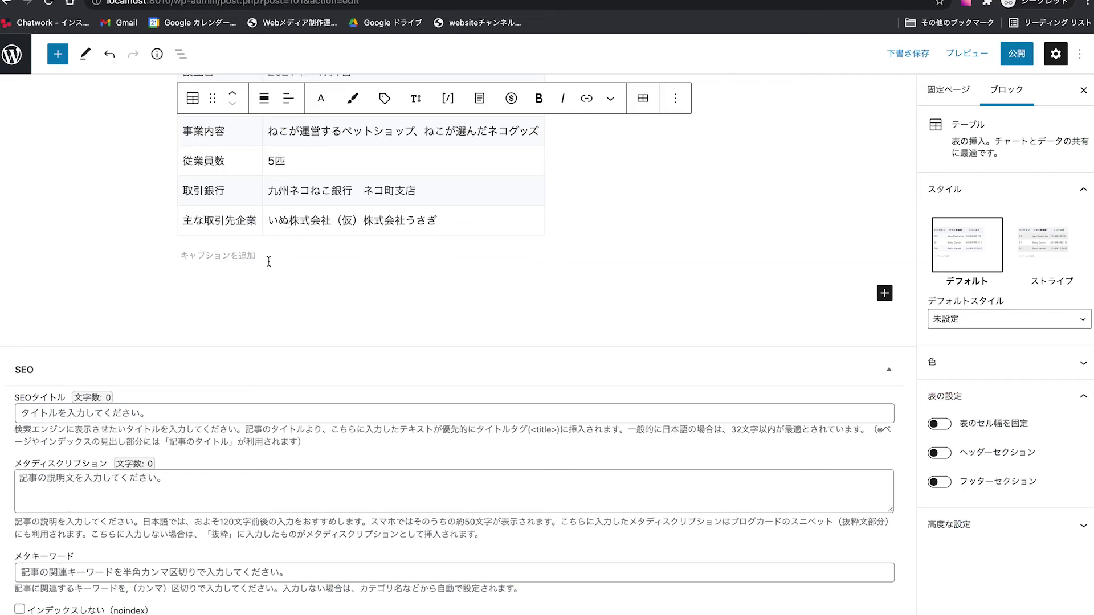
# Add a paragraph reading アクセスマップ below the company information table
pyautogui.click(230, 285)
pyautogui.click(237, 290)
pyautogui.write('アクセスまっぷ')
pyautogui.press('Return')
pyautogui.press('BackSpace')
pyautogui.press('BackSpace')
pyautogui.write('っぷ')
pyautogui.press('space')
pyautogui.press('Return')
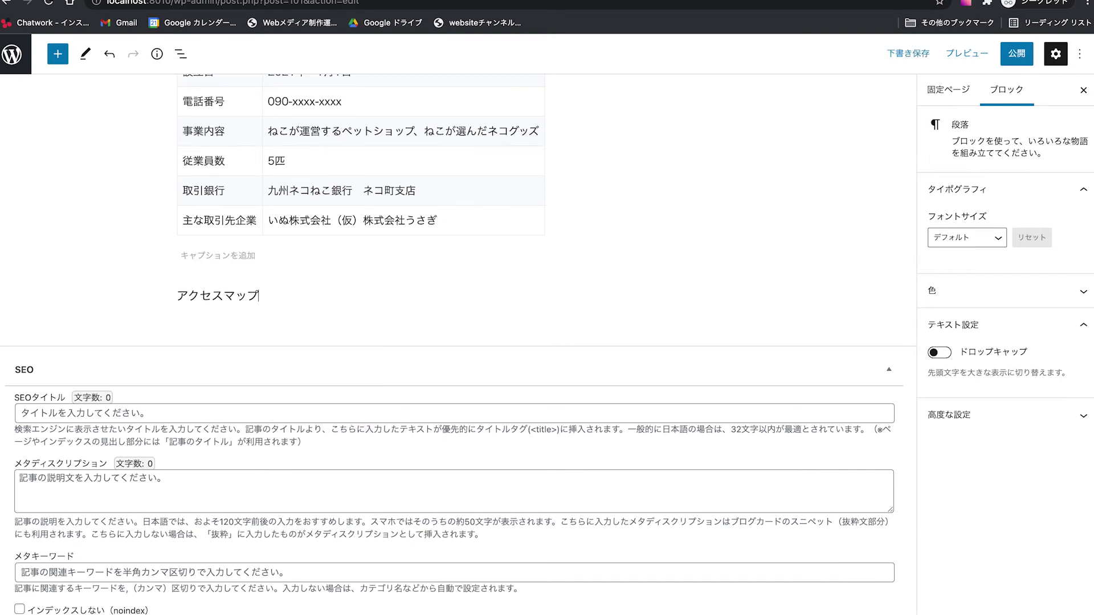
# Insert a カスタム HTML block below the アクセスマップ paragraph and paste the copied Google Maps iframe code into it
pyautogui.press('Return')
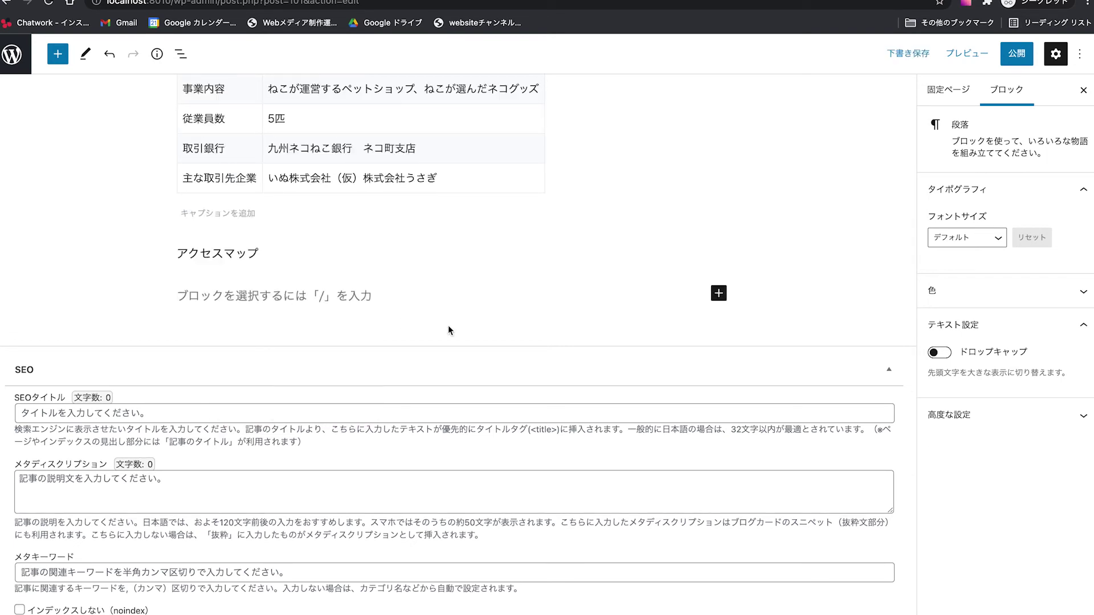
pyautogui.click(719, 293)
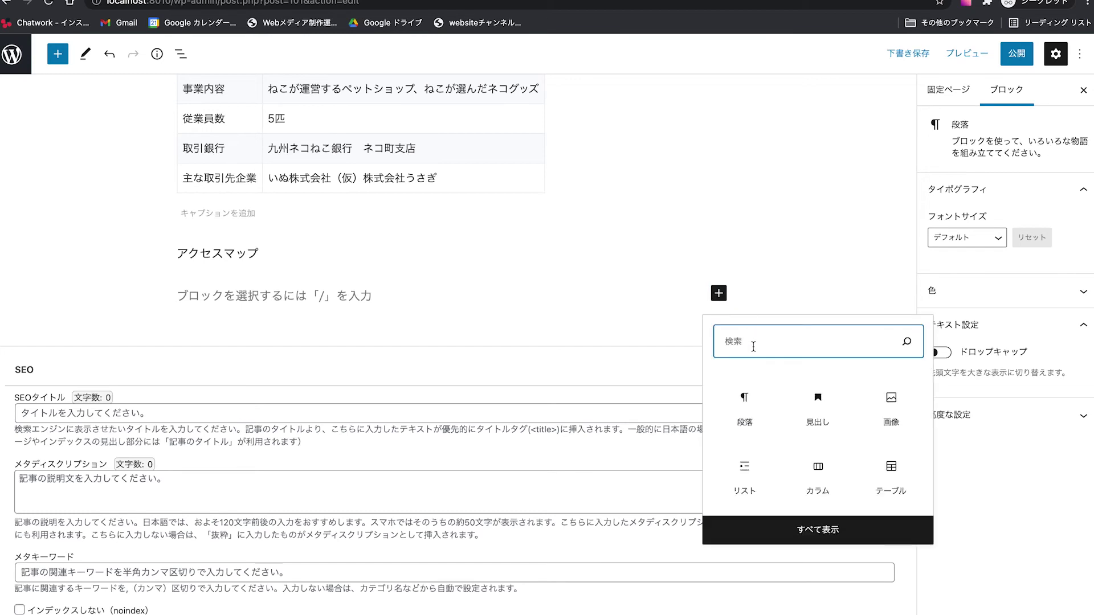
pyautogui.click(802, 534)
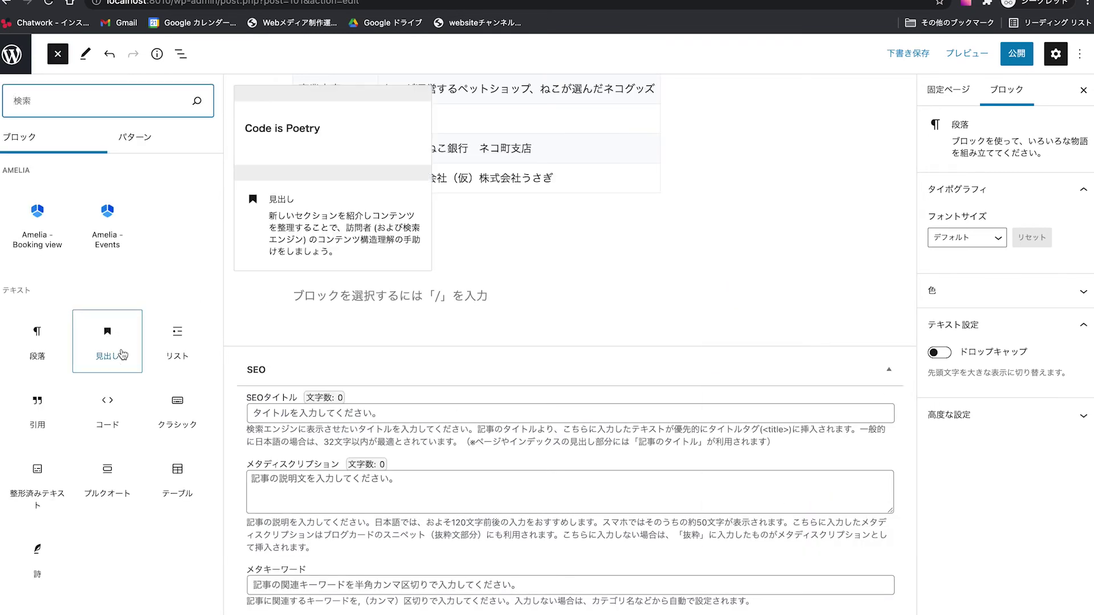
pyautogui.scroll(-8, 132, 359)
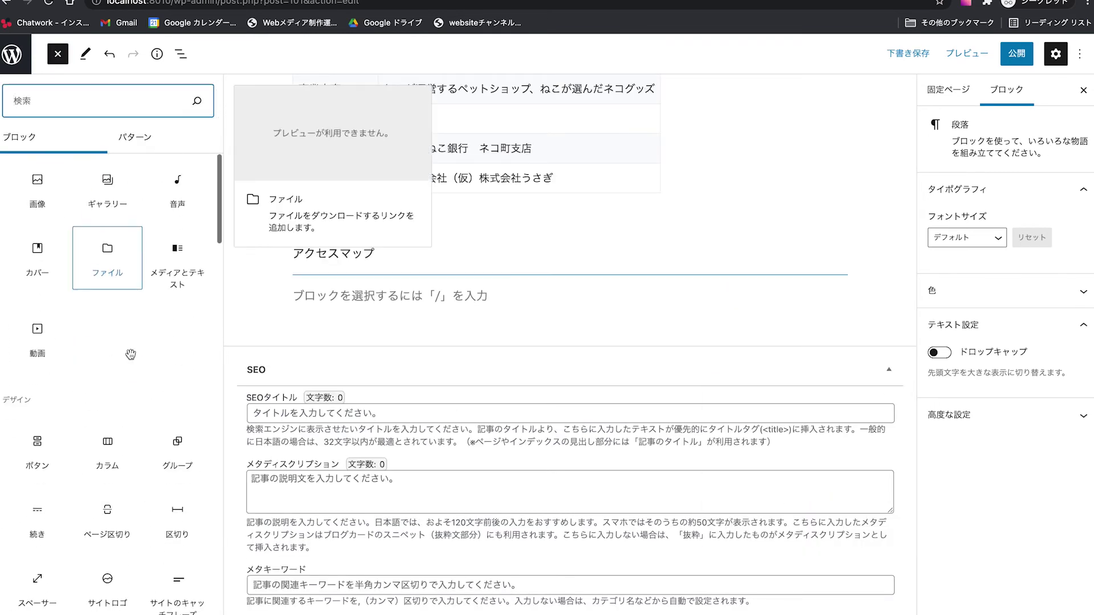
pyautogui.scroll(-8, 132, 359)
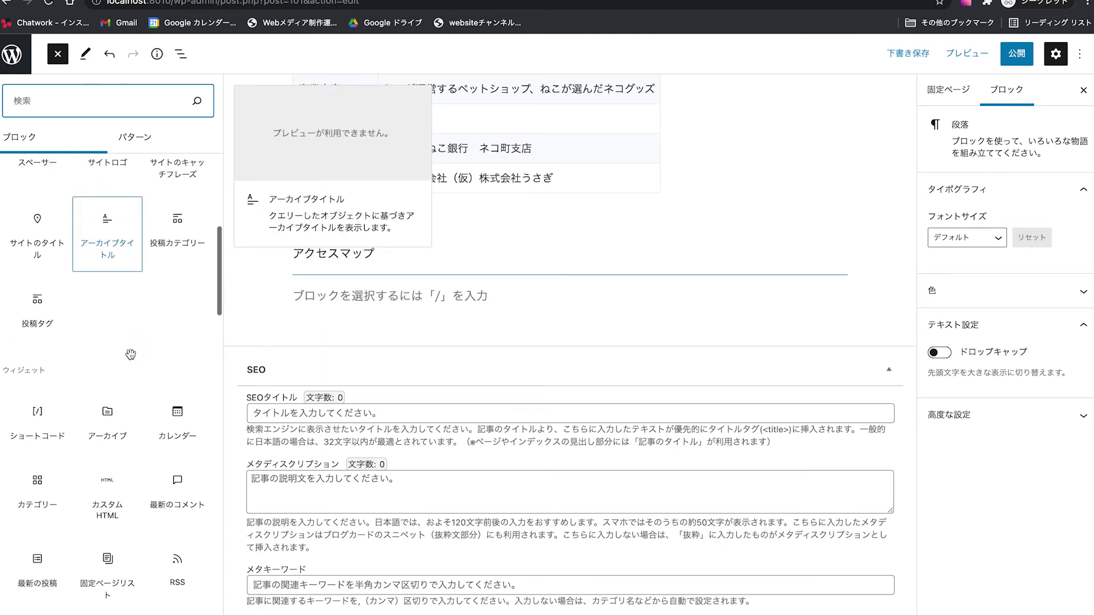
pyautogui.scroll(-1, 128, 359)
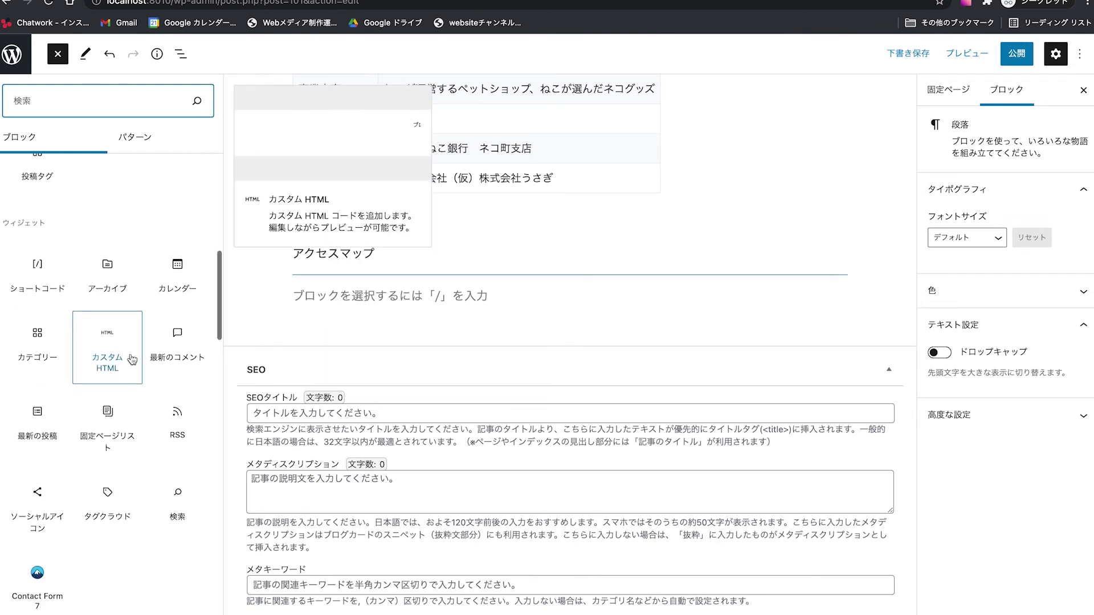
pyautogui.click(107, 339)
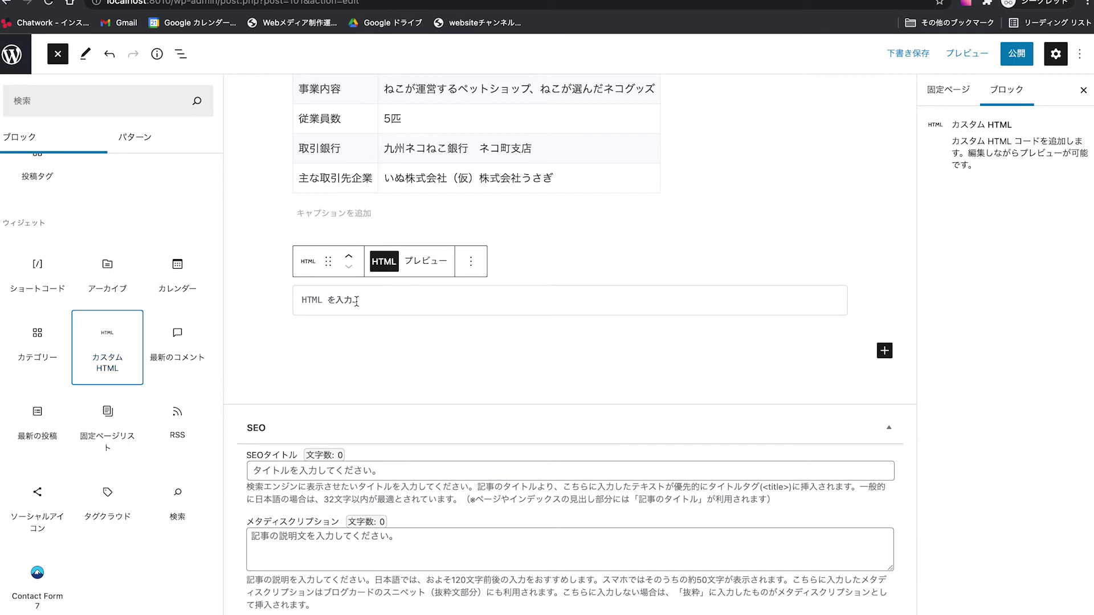
pyautogui.click(329, 310)
pyautogui.press('super+v')
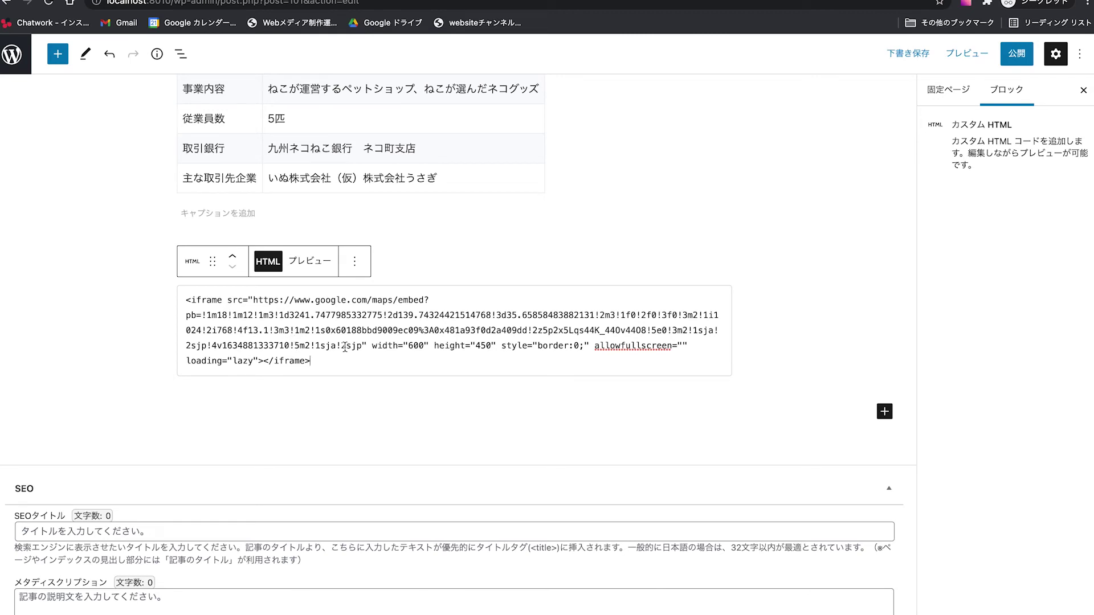
# Convert the アクセスマップ paragraph into an H2 heading
pyautogui.click(498, 258)
pyautogui.write('アクセスマップ')
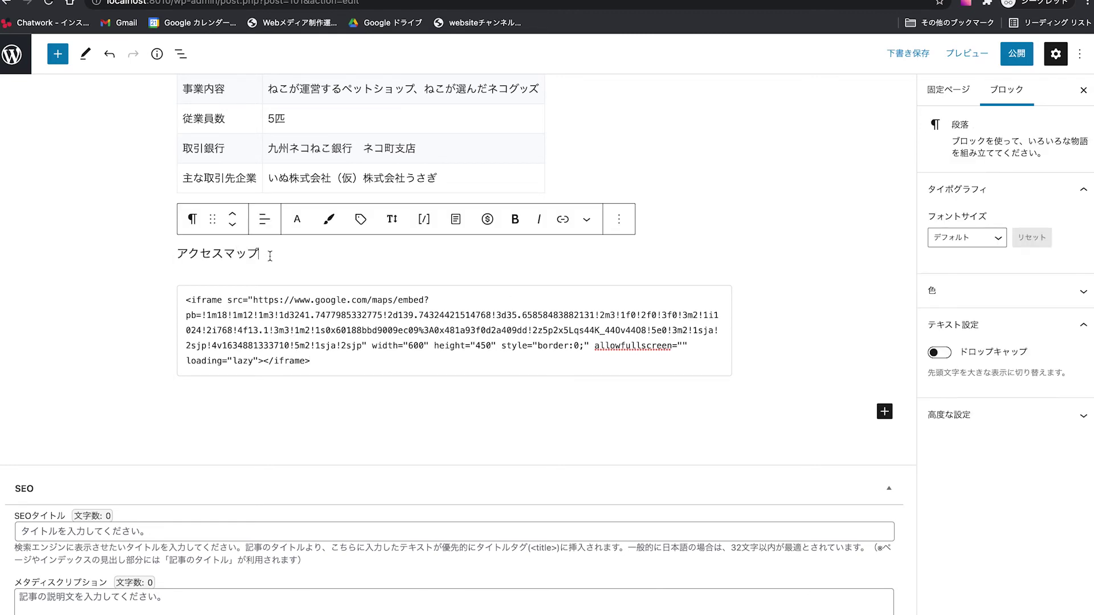
pyautogui.click(192, 219)
pyautogui.click(225, 292)
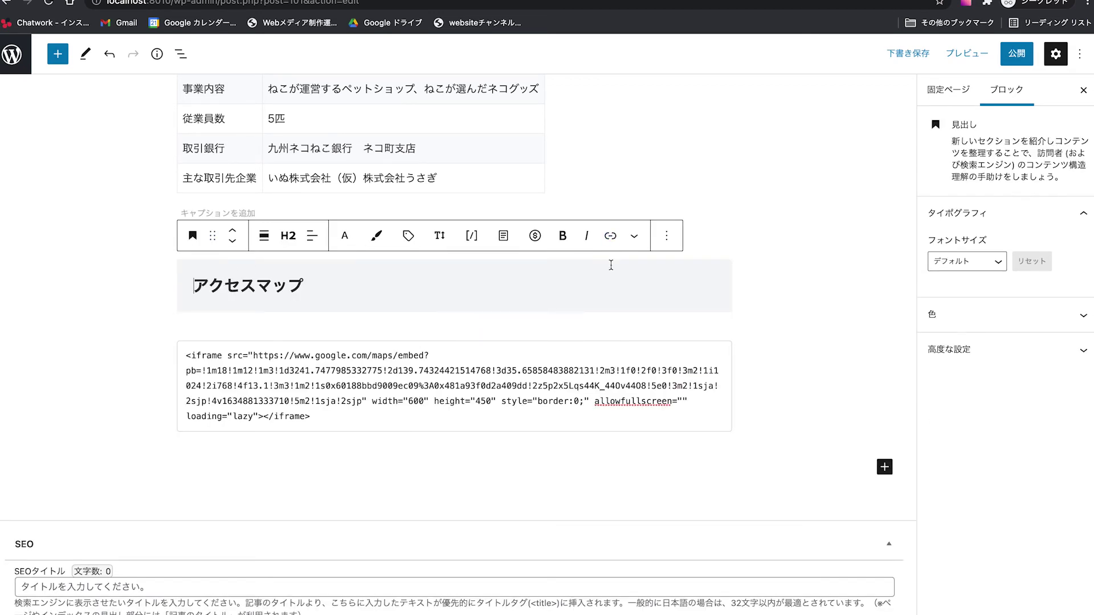
# Preview the page in a new tab, check it from the item list down to the embedded map, and return to the editor
pyautogui.click(967, 53)
pyautogui.click(911, 174)
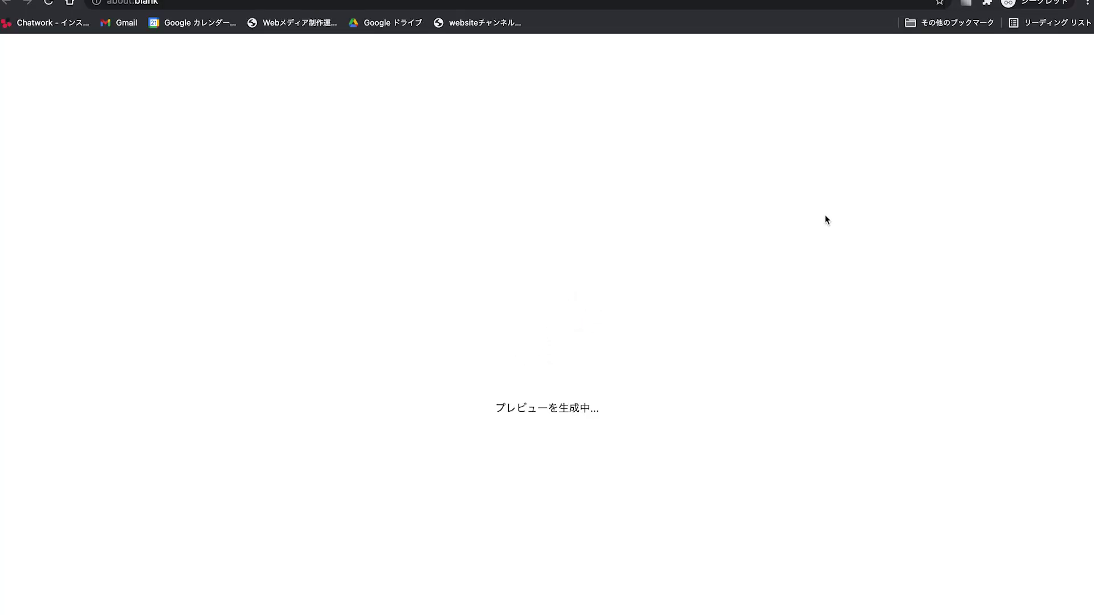
pyautogui.scroll(-10, 642, 216)
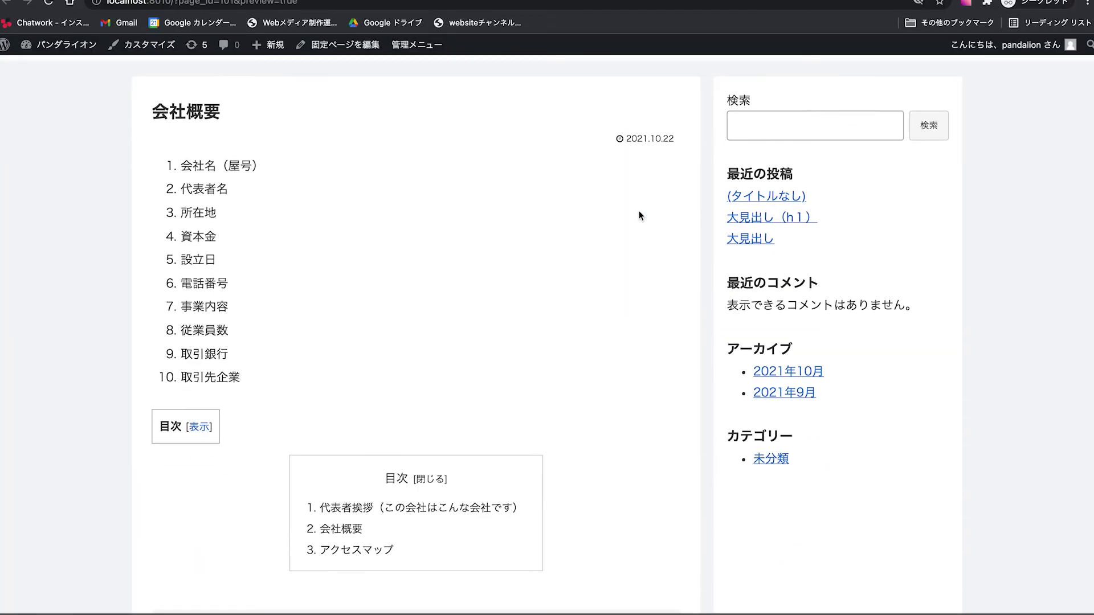
pyautogui.scroll(-1, 640, 215)
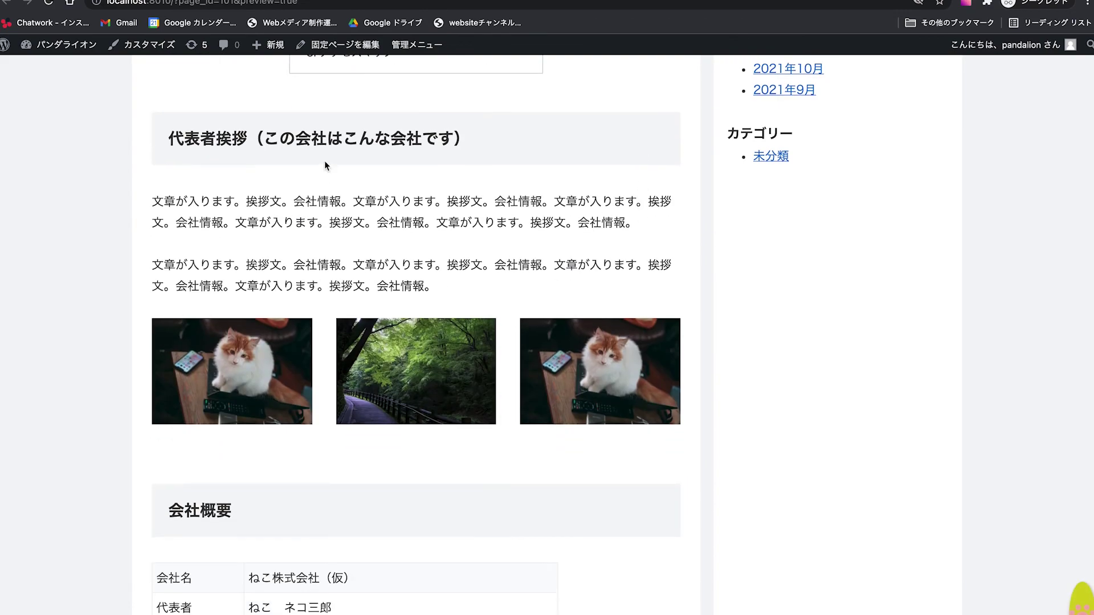
pyautogui.scroll(-10, 535, 211)
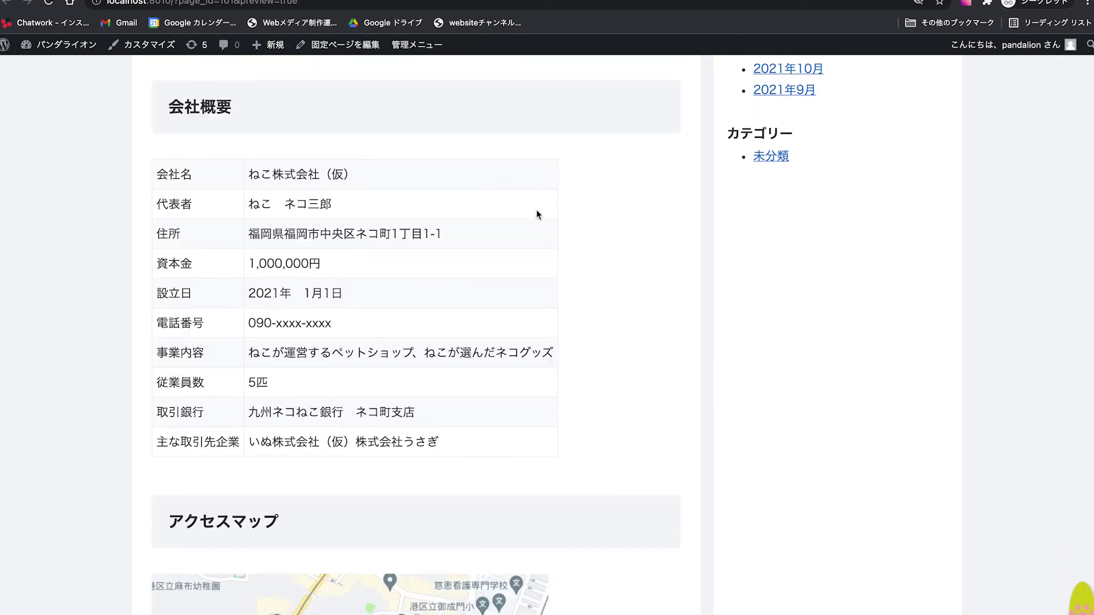
pyautogui.scroll(-12, 536, 215)
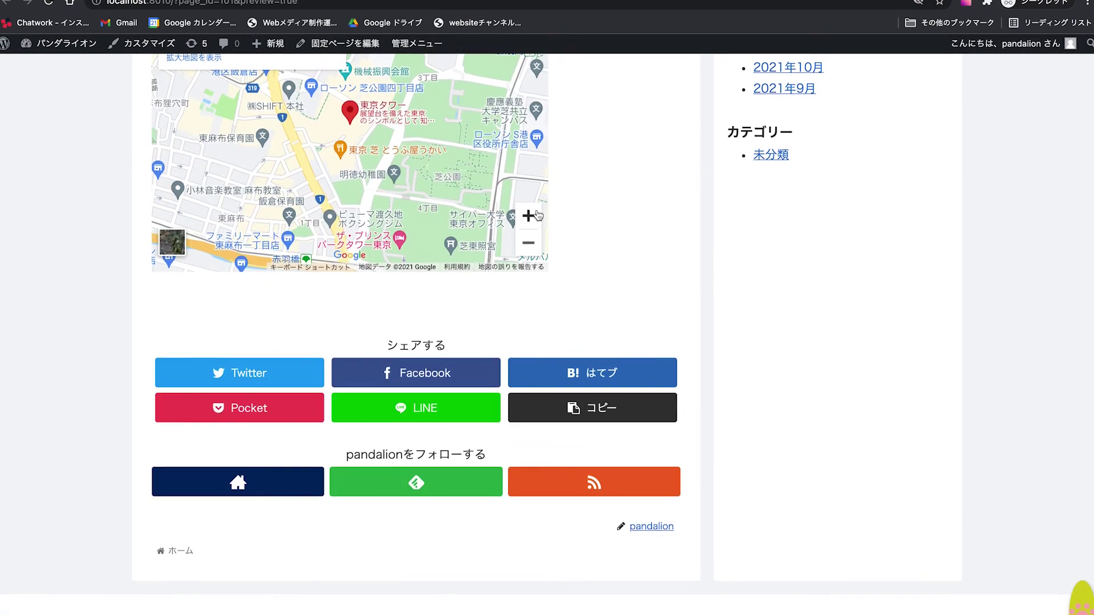
pyautogui.scroll(12, 537, 215)
pyautogui.click(365, 2)
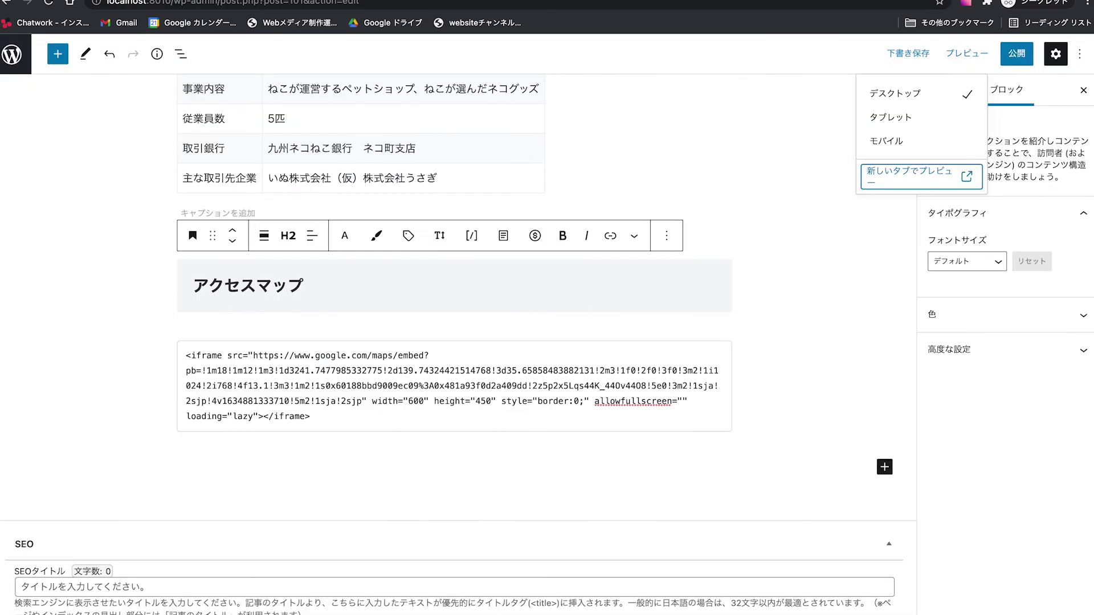
# Delete the ten-item numbered list block directly below the 会社概要 page title
pyautogui.scroll(10, 343, 217)
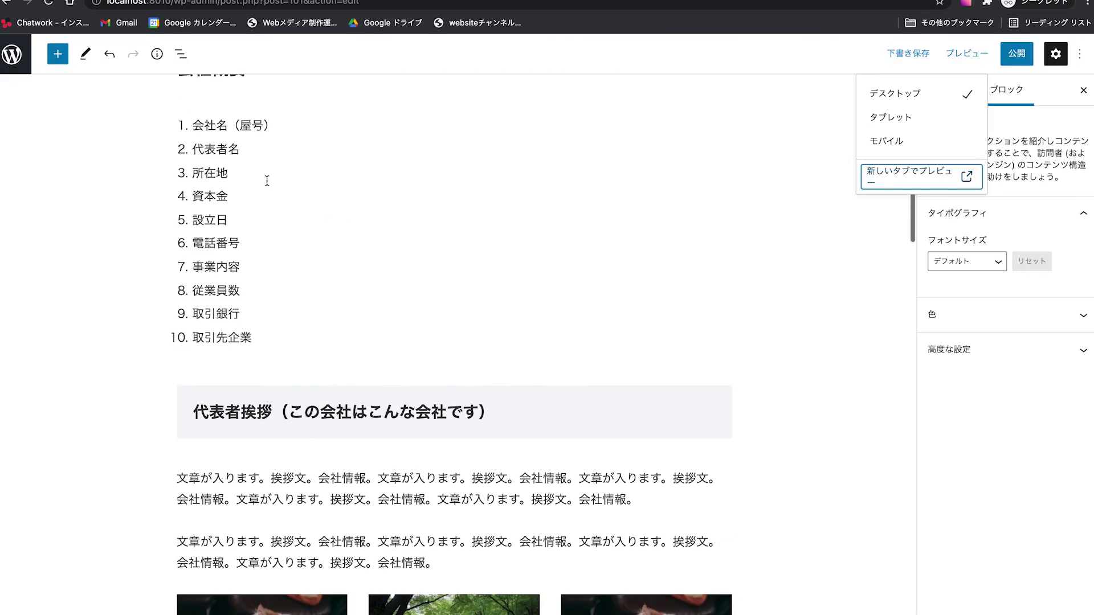
pyautogui.click(264, 183)
pyautogui.scroll(1, 264, 183)
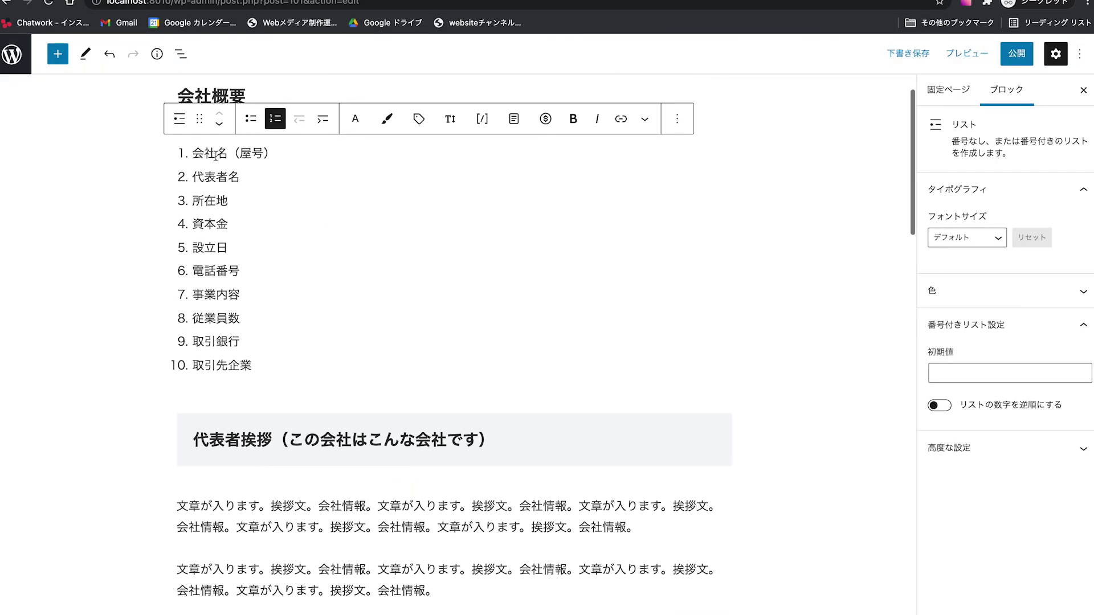
pyautogui.click(678, 121)
pyautogui.click(715, 409)
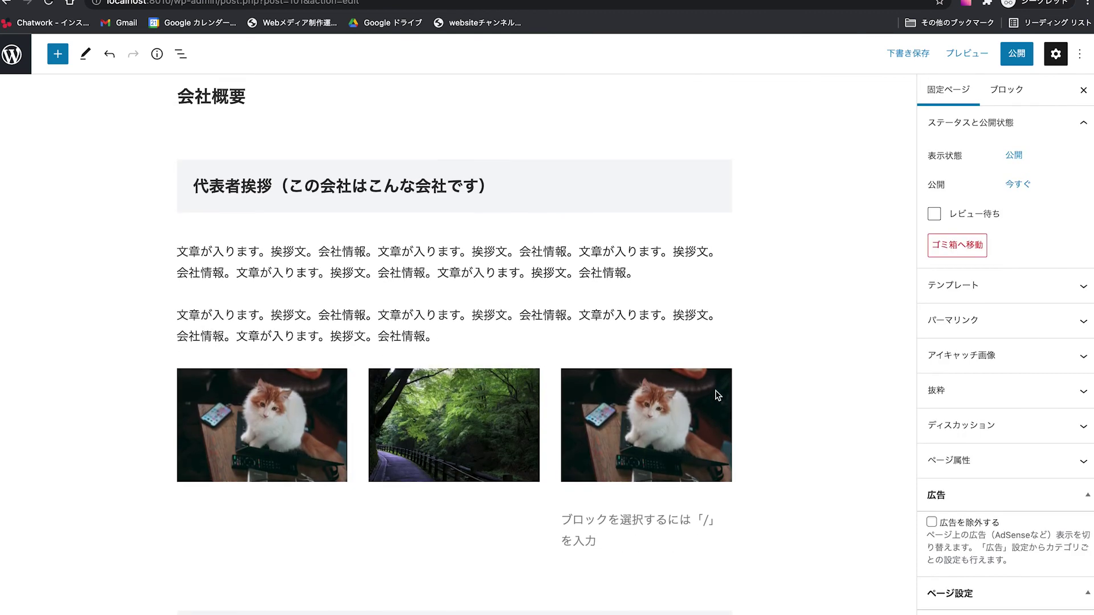
# Publish the 会社概要 page and open the published version
pyautogui.click(1016, 54)
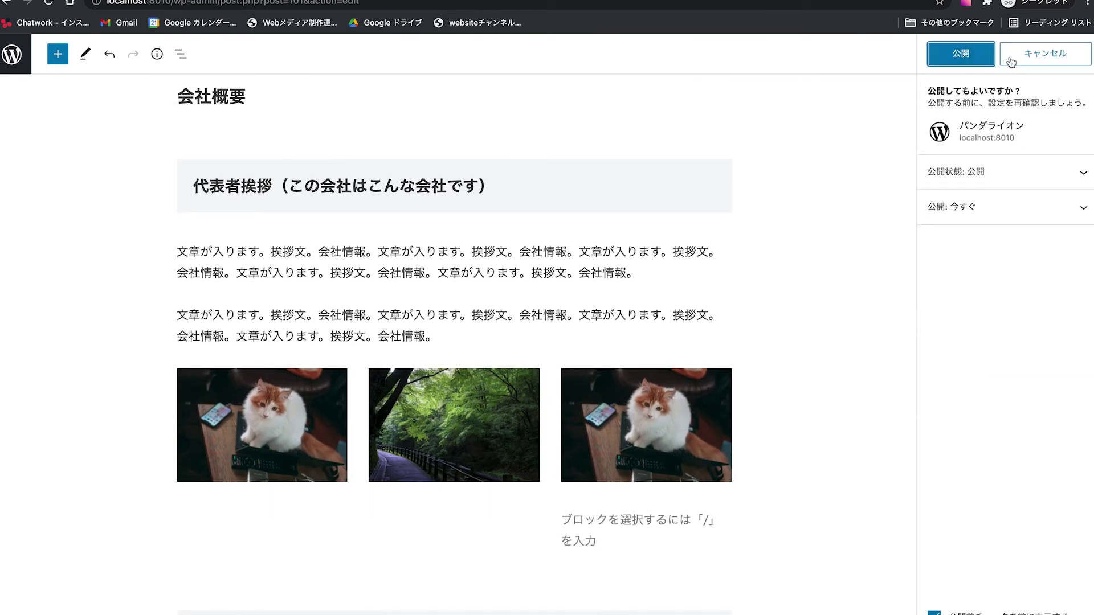
pyautogui.click(980, 63)
pyautogui.click(980, 199)
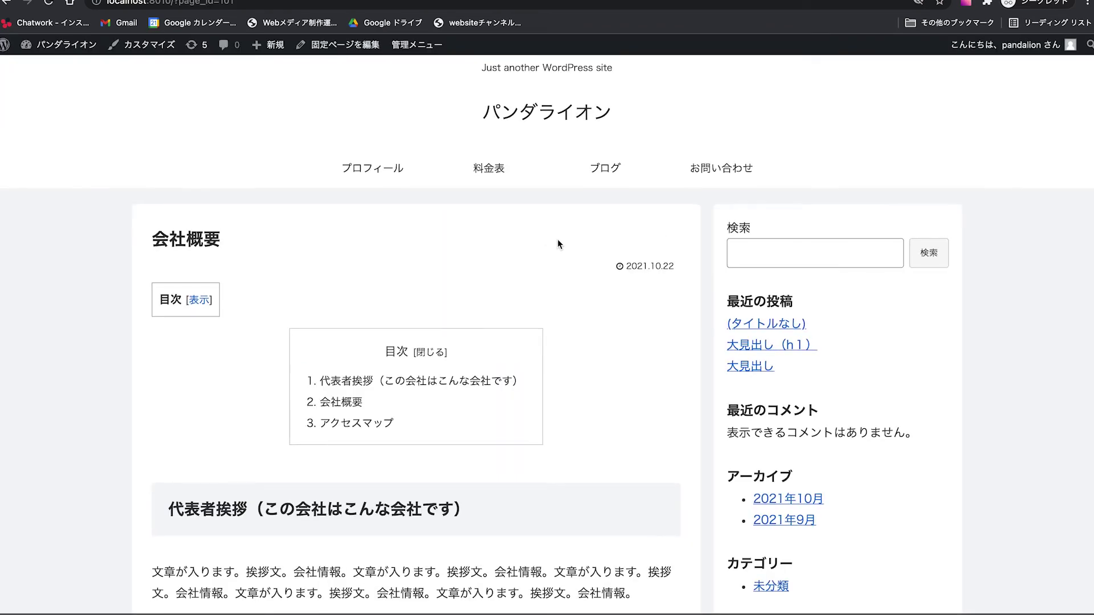
# Collapse the centred 目次 box and examine the published page's greeting, images, company table and access map
pyautogui.click(431, 353)
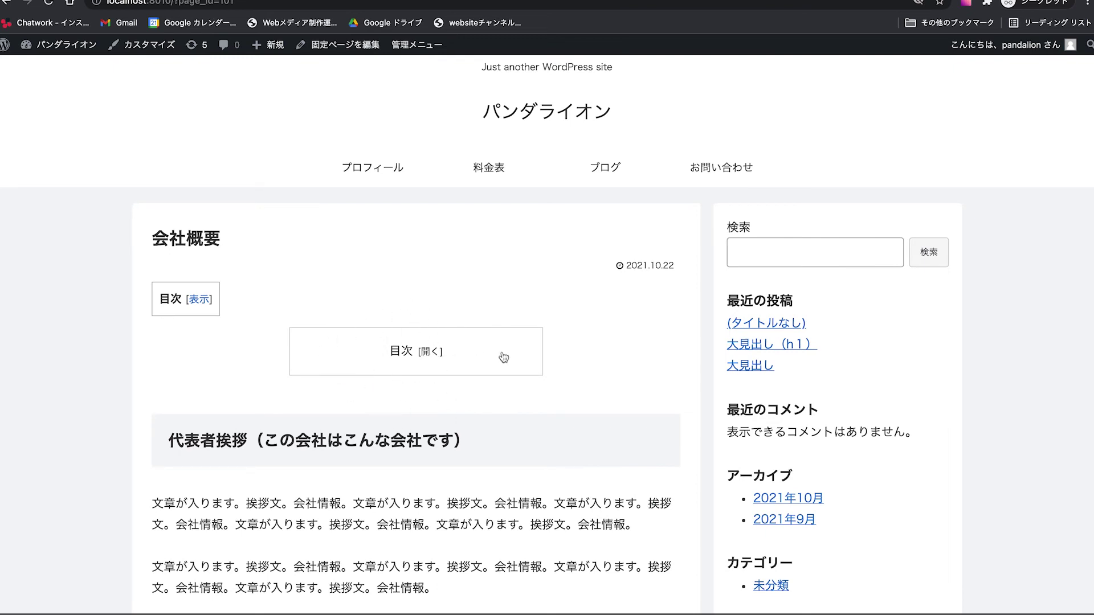
pyautogui.scroll(-1, 651, 328)
pyautogui.scroll(-5, 652, 328)
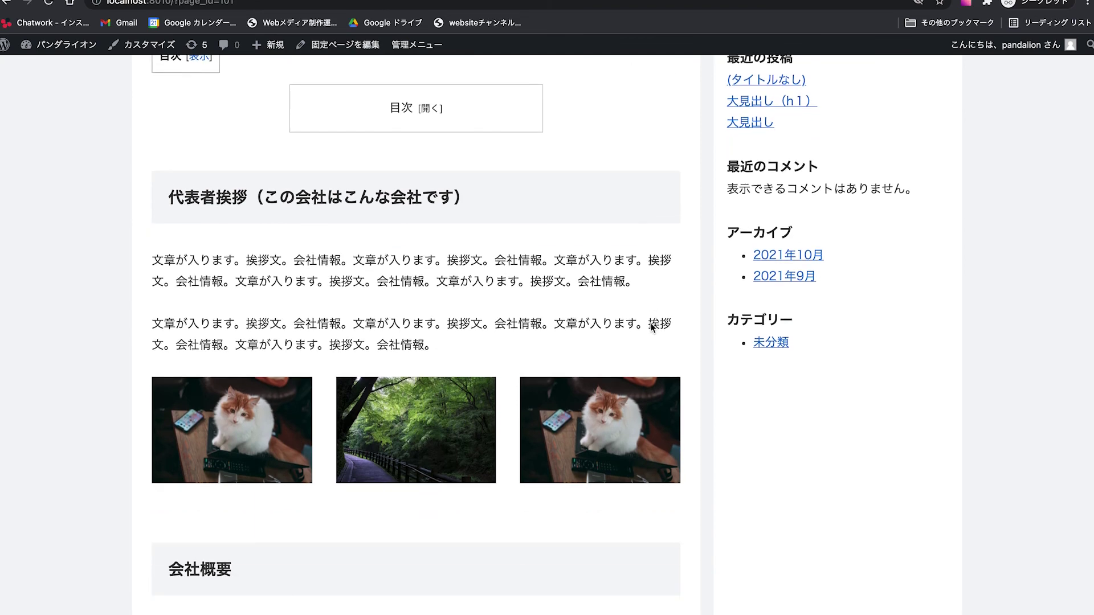
pyautogui.scroll(-2, 513, 225)
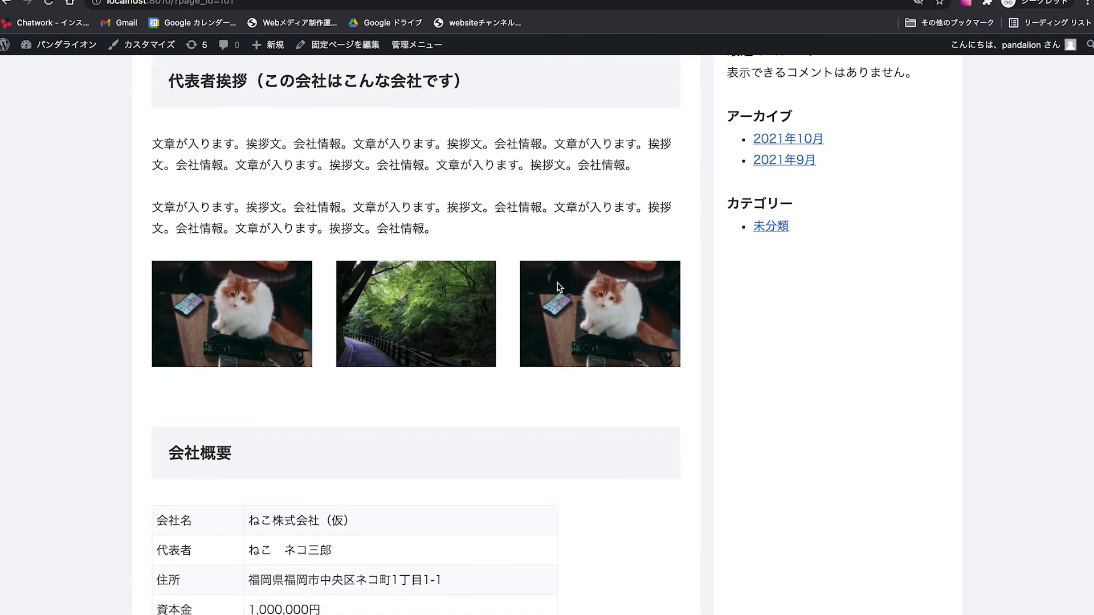
pyautogui.scroll(-5, 558, 286)
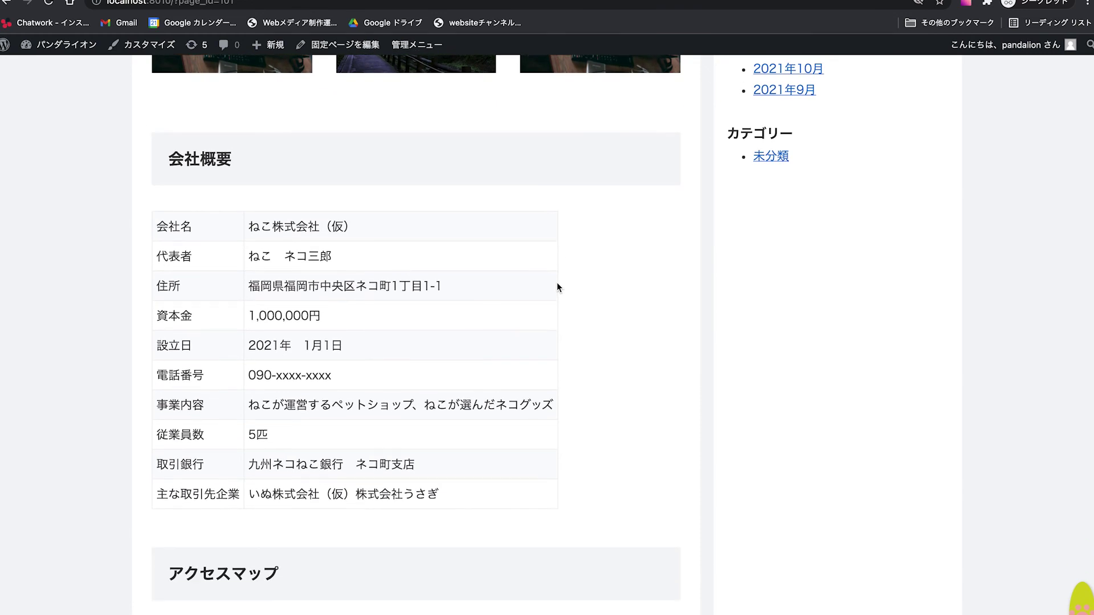
pyautogui.scroll(-3, 557, 286)
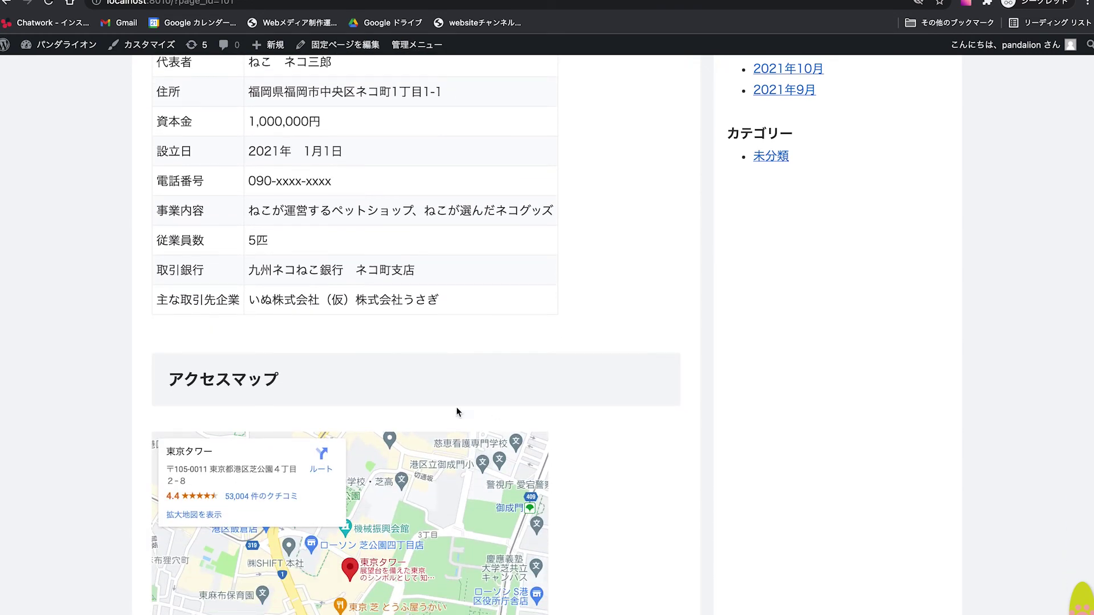
pyautogui.scroll(10, 436, 378)
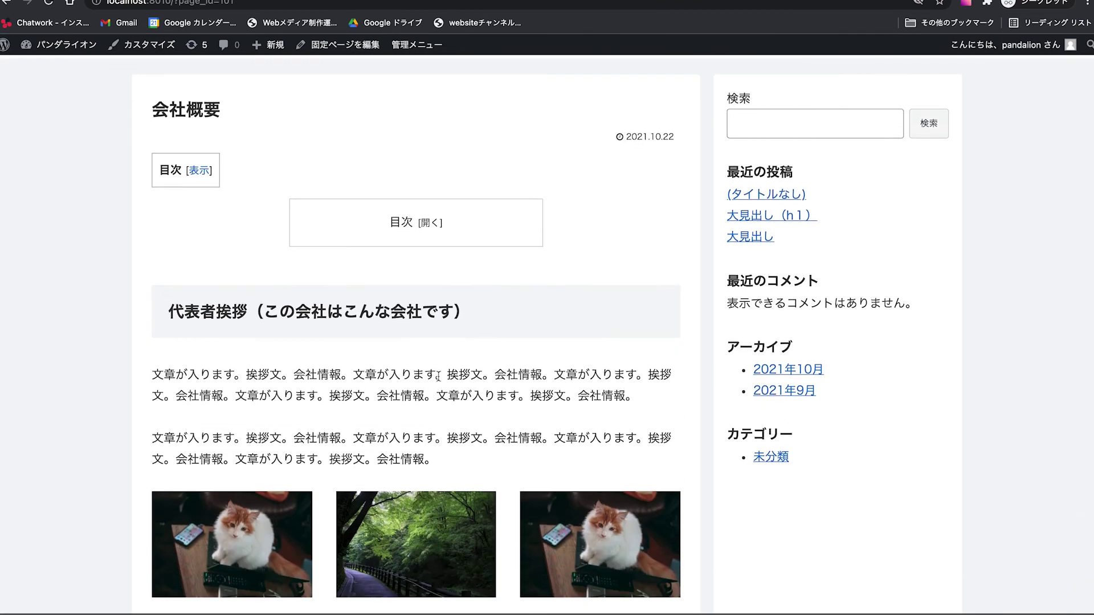
pyautogui.scroll(-15, 438, 376)
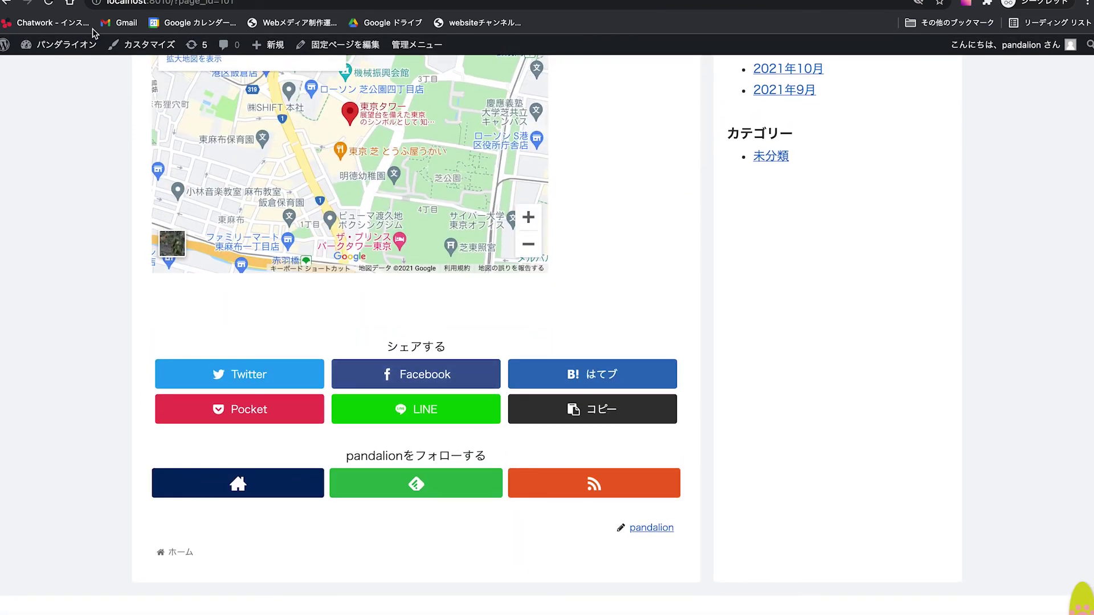
# Go from the published page to the site's admin dashboard
pyautogui.scroll(20, 203, 200)
pyautogui.click(62, 51)
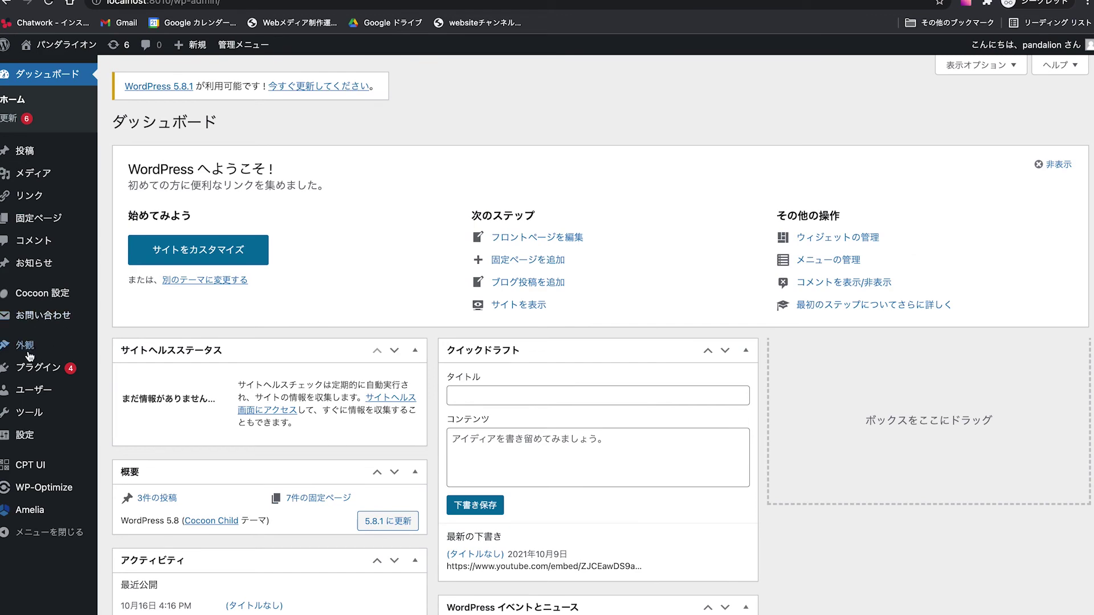
# Activate the Twenty Twenty theme for the site
pyautogui.click(139, 353)
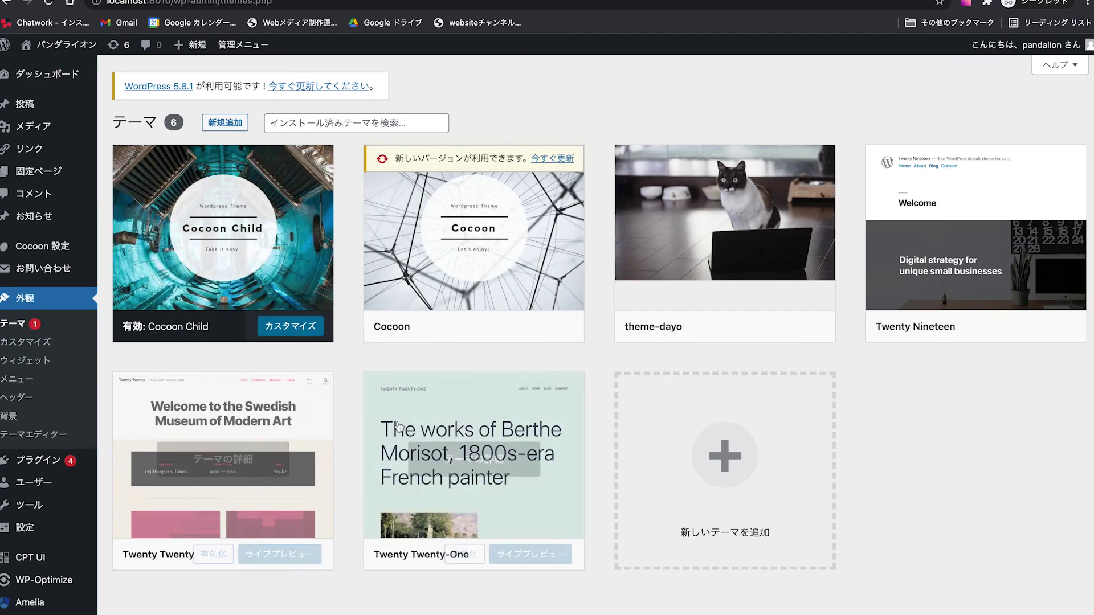
pyautogui.click(275, 416)
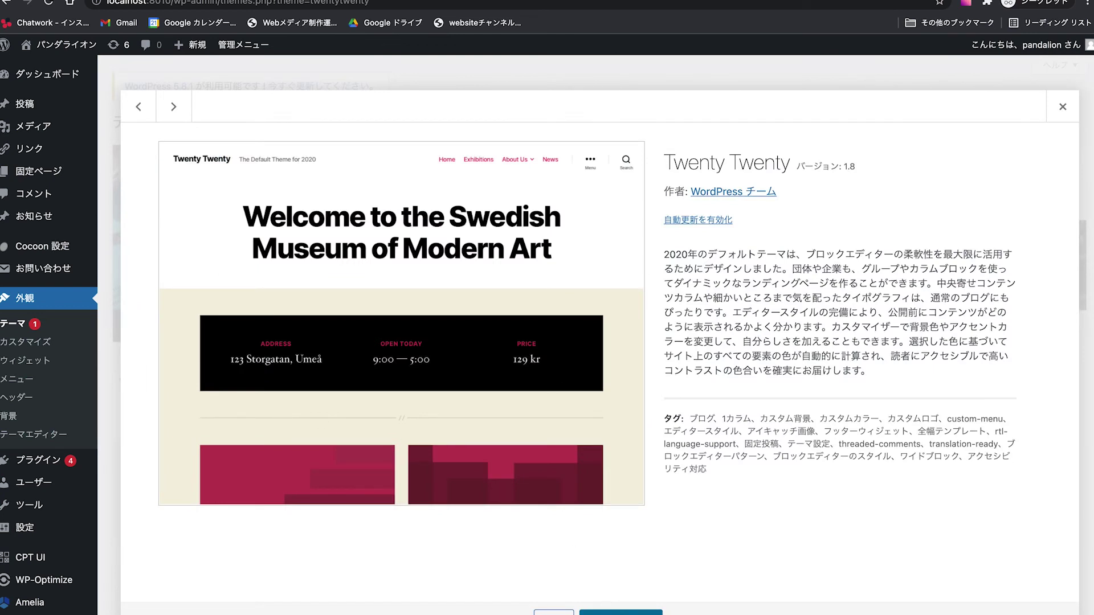
pyautogui.click(554, 612)
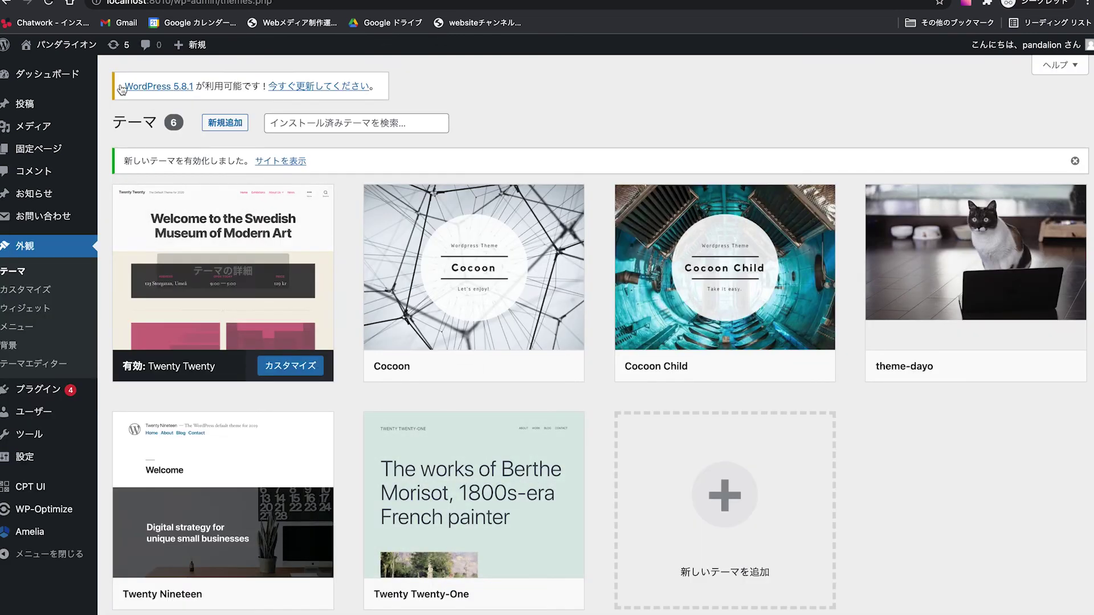
# Open the 会社概要 page from the fixed pages list and examine its published layout under the Twenty Twenty theme
pyautogui.moveTo(52, 45)
pyautogui.click(46, 147)
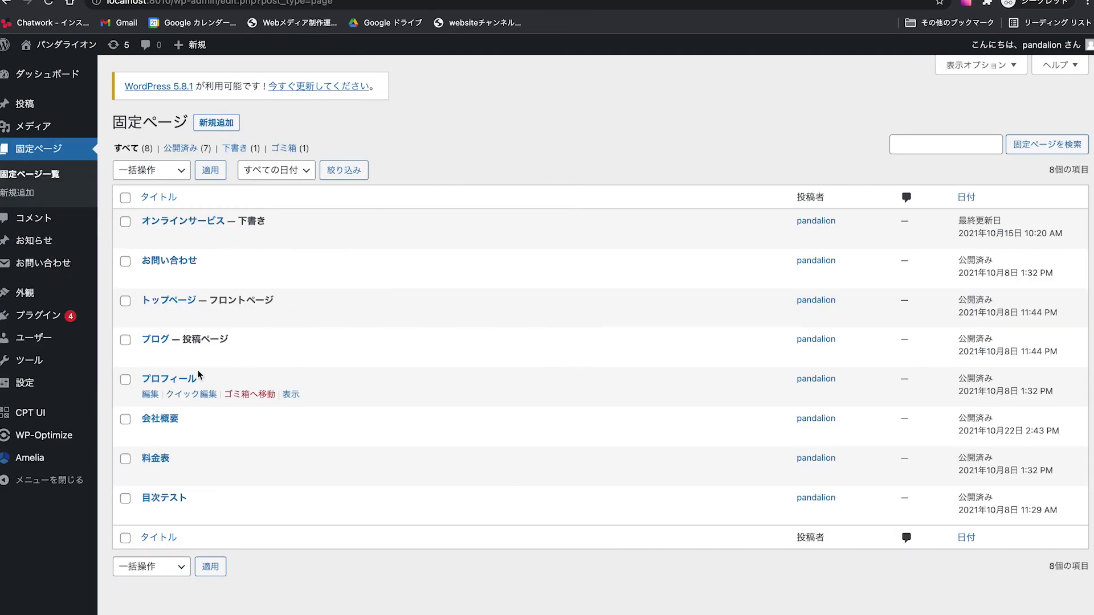
pyautogui.click(169, 421)
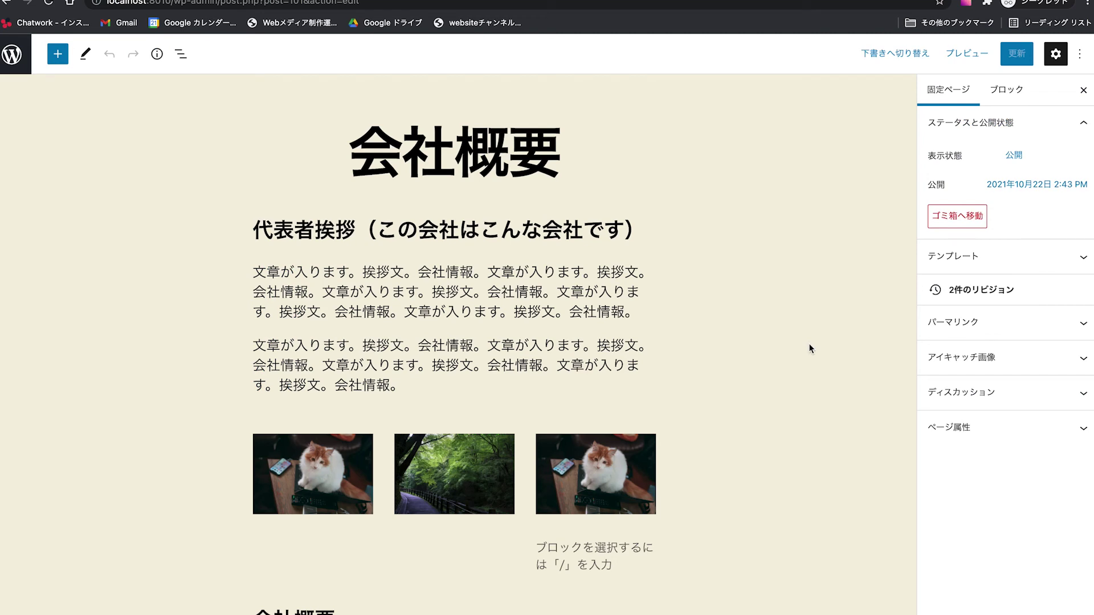
pyautogui.click(1026, 322)
pyautogui.click(998, 376)
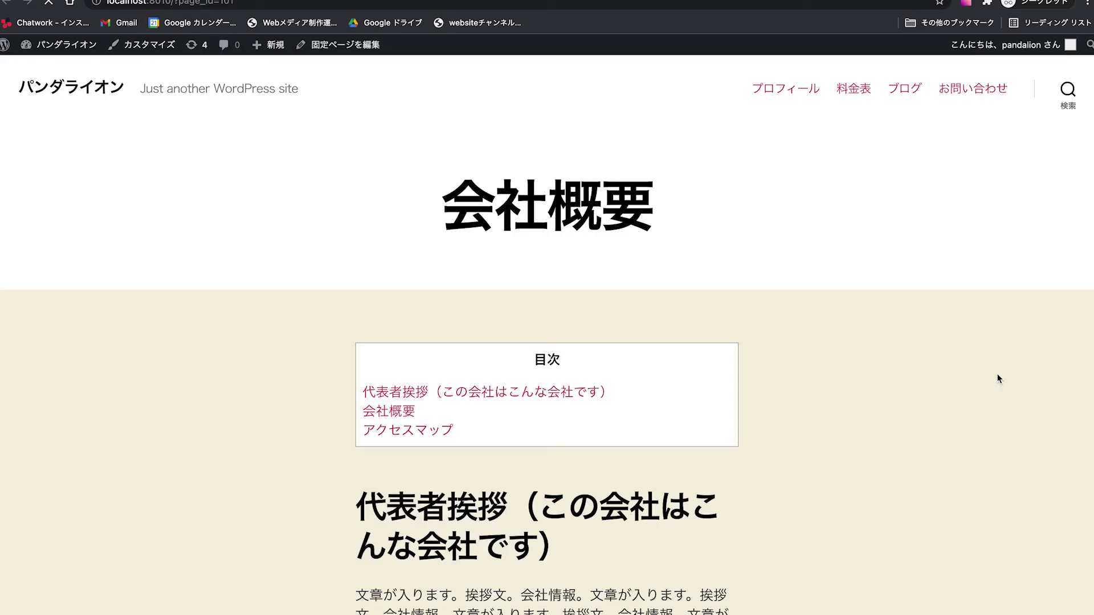
pyautogui.scroll(-3, 925, 378)
pyautogui.scroll(-12, 925, 377)
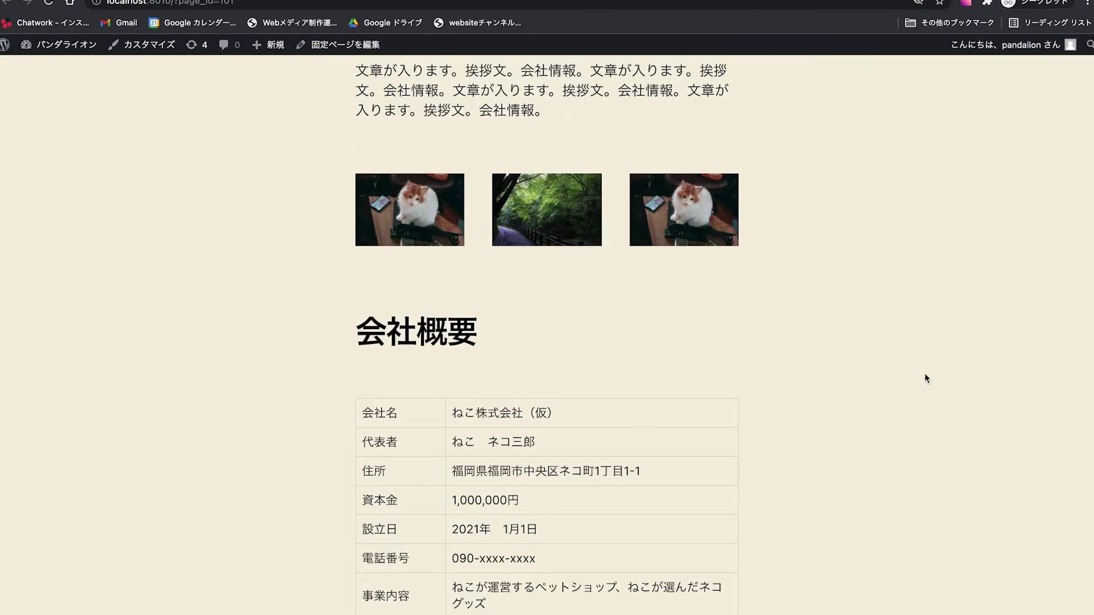
pyautogui.scroll(-14, 925, 374)
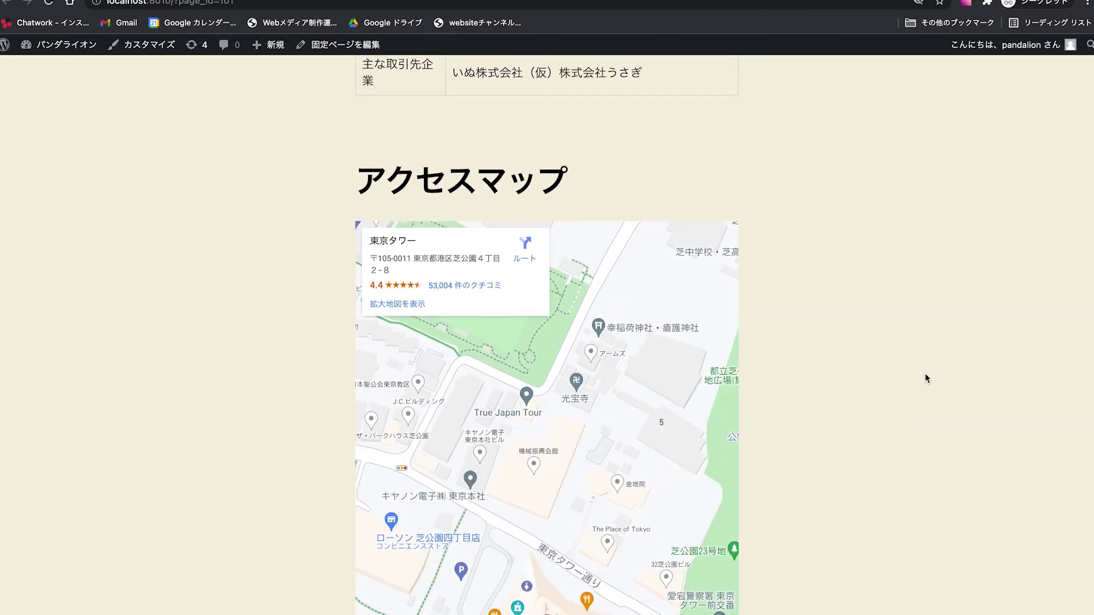
pyautogui.scroll(-3, 925, 373)
pyautogui.scroll(7, 923, 373)
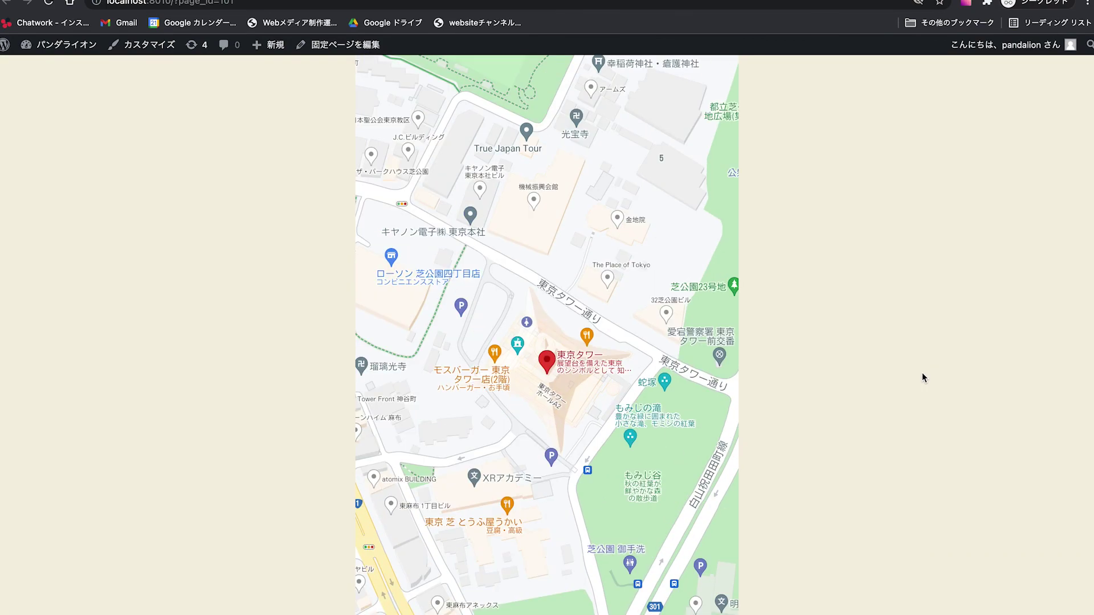
pyautogui.scroll(15, 572, 320)
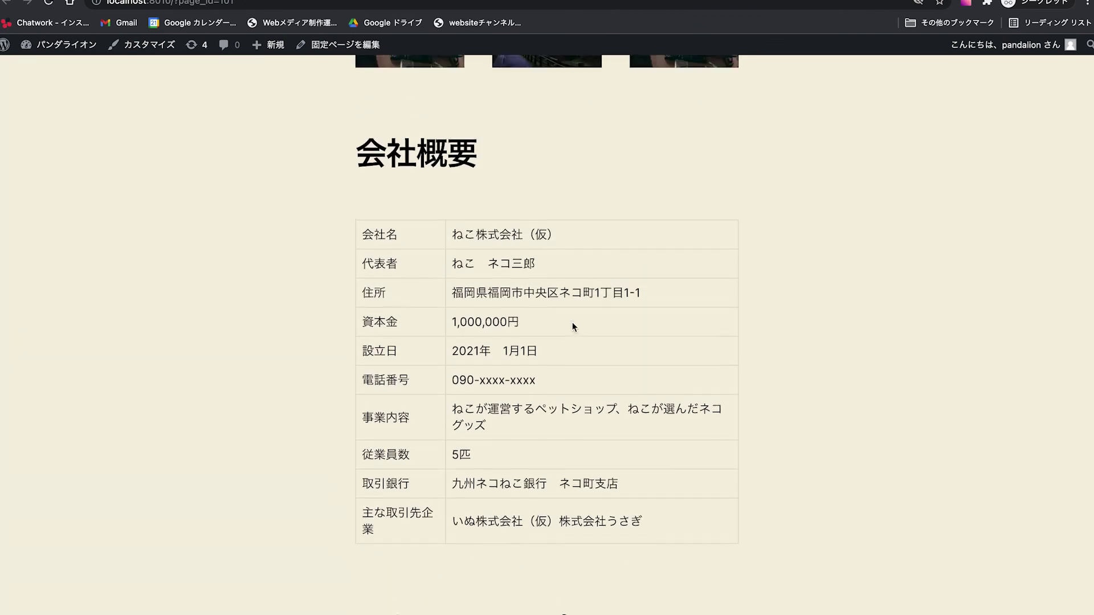
pyautogui.scroll(9, 572, 322)
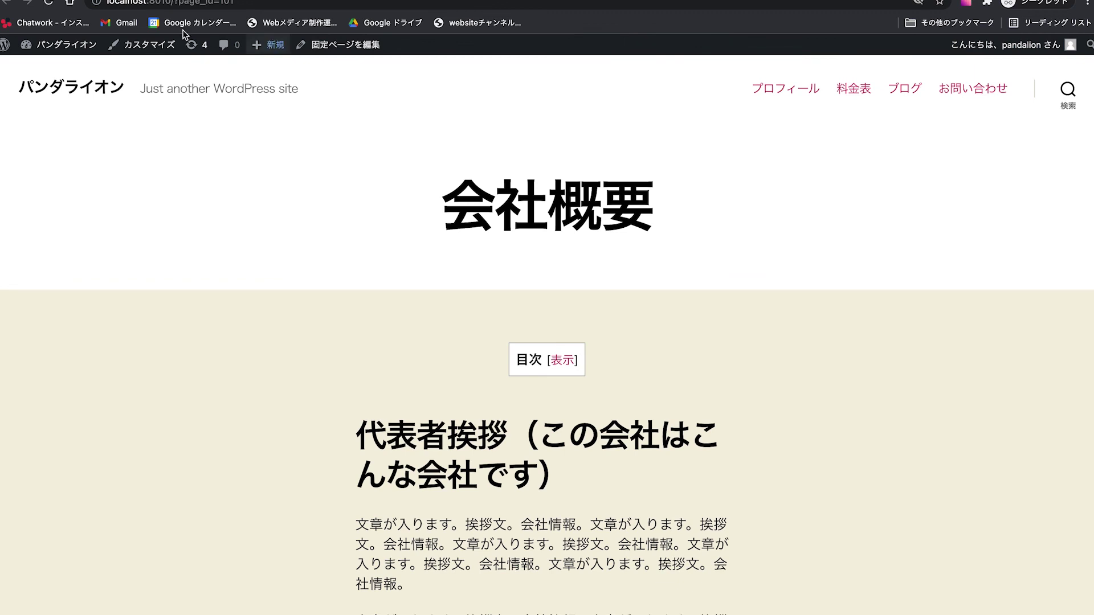
# Return to the theme management screen and reactivate the Cocoon Child theme
pyautogui.click(64, 46)
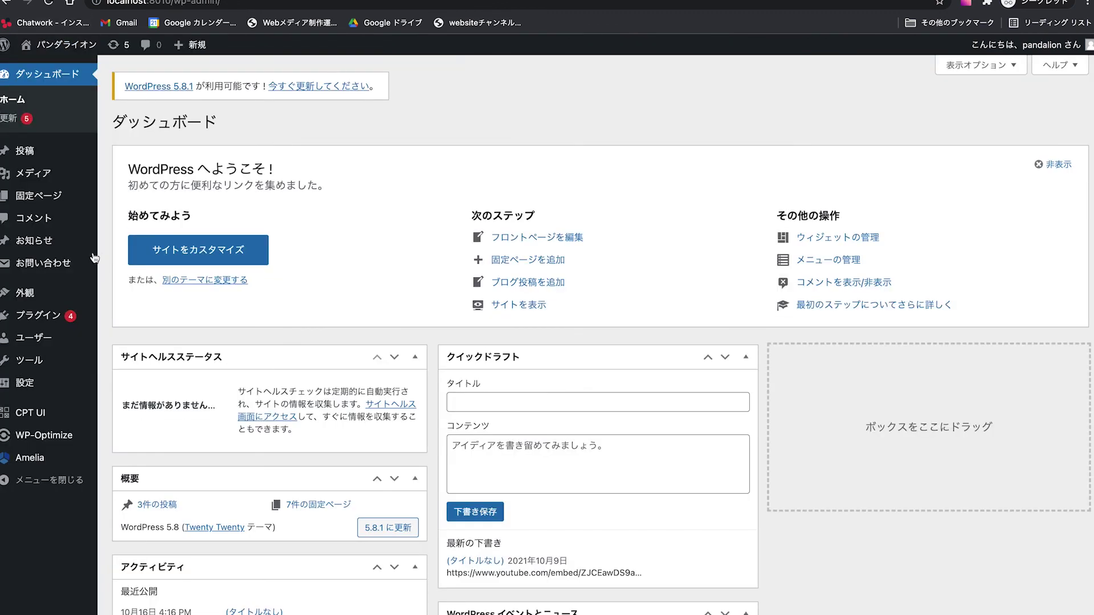
pyautogui.moveTo(34, 297)
pyautogui.click(123, 294)
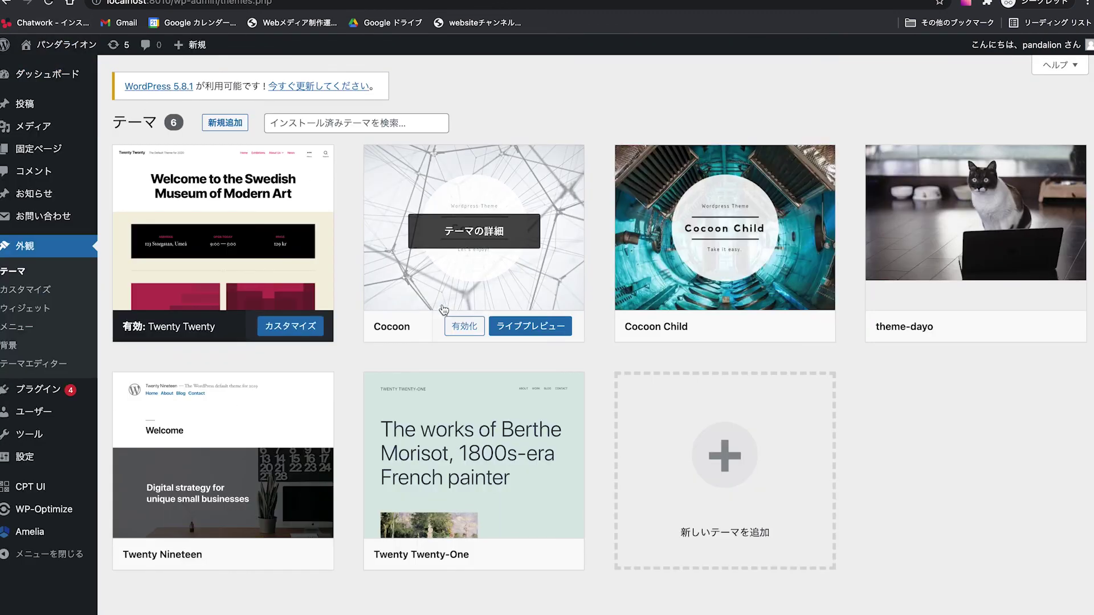
pyautogui.click(713, 326)
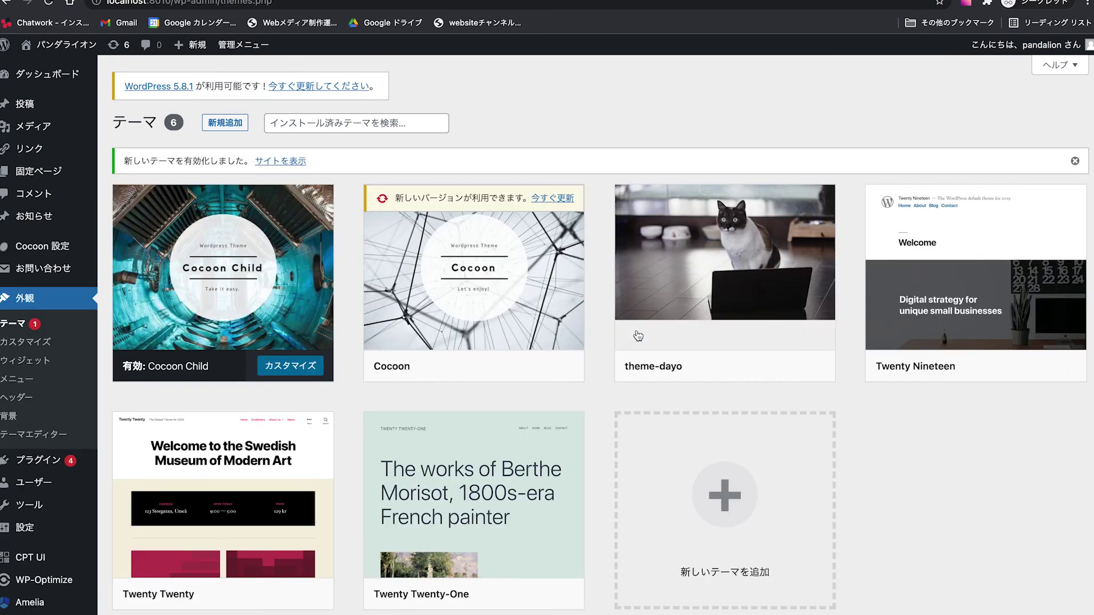
# View the site's top page with its header navigation and return to the dashboard
pyautogui.moveTo(642, 331)
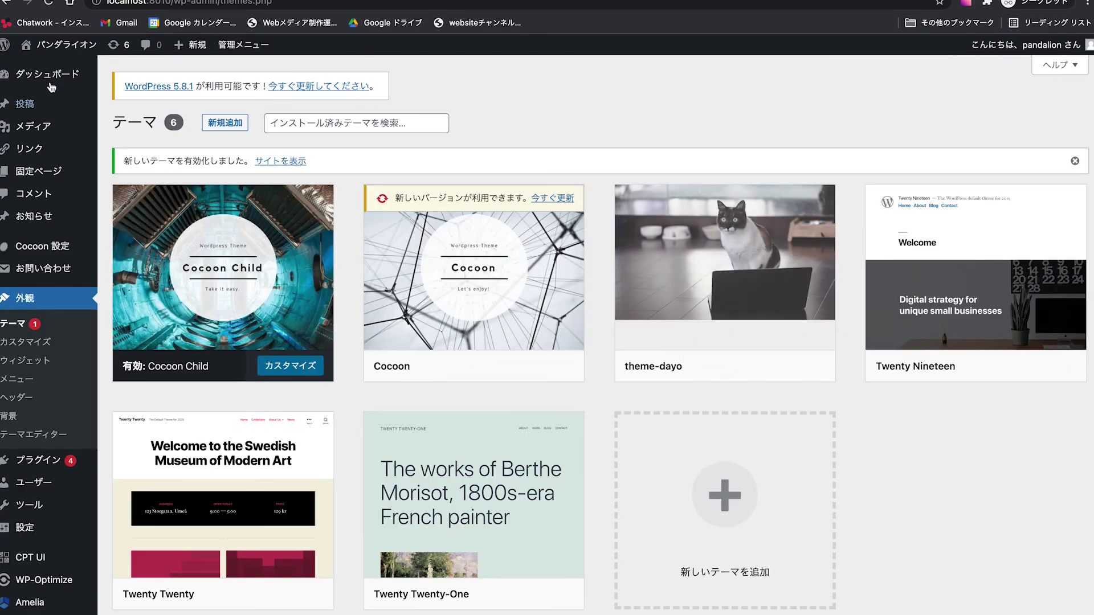
pyautogui.click(56, 48)
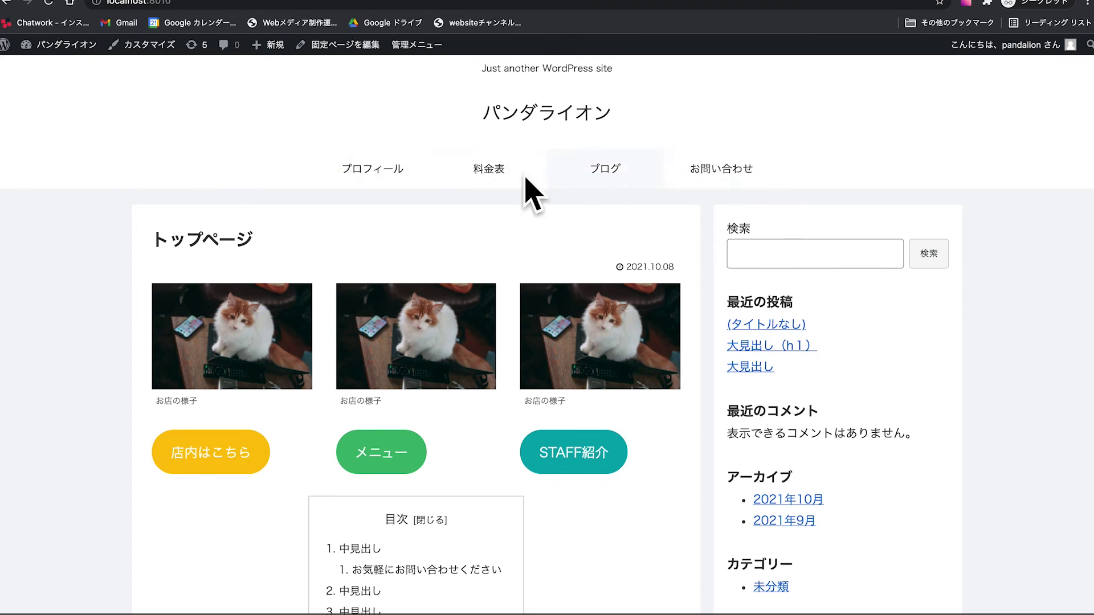
pyautogui.click(41, 49)
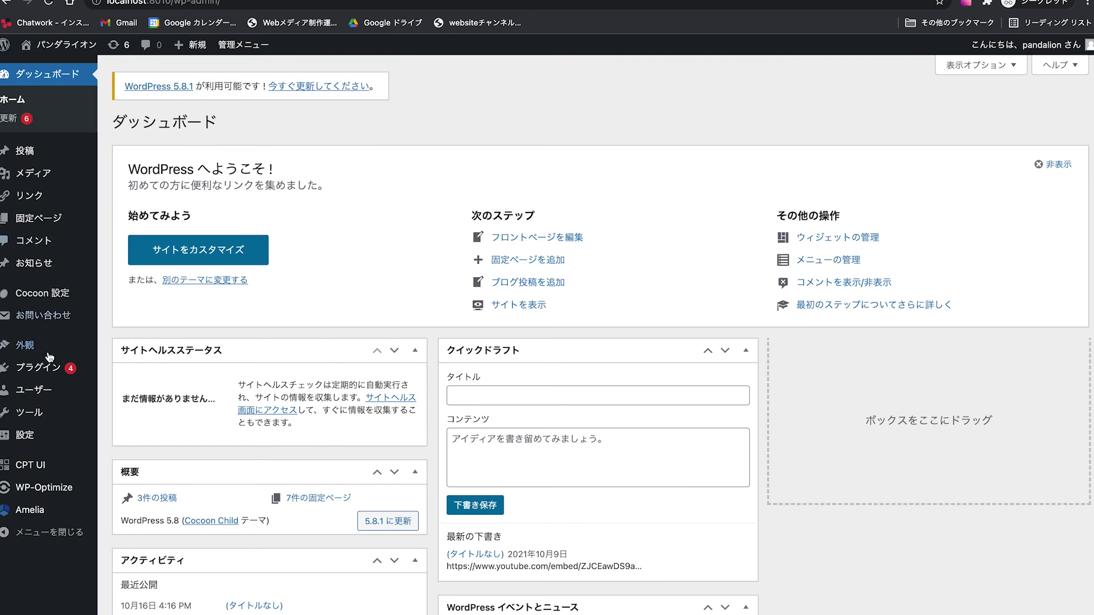
# Open the menu editor and add the 会社概要 fixed page to ヘッダーメニュー
pyautogui.moveTo(33, 350)
pyautogui.click(129, 404)
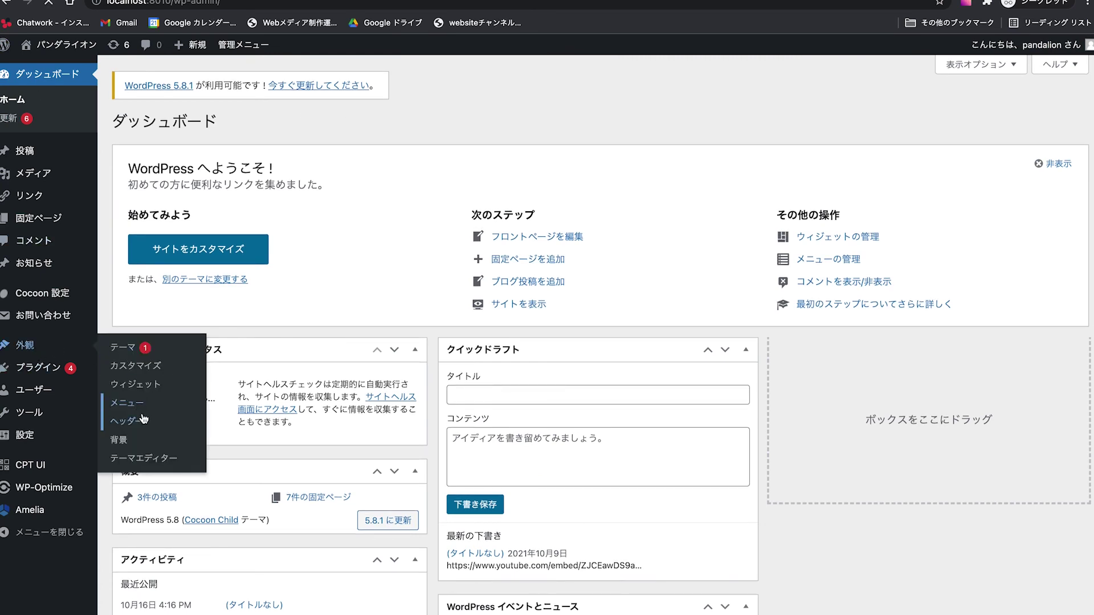
pyautogui.scroll(-3, 286, 462)
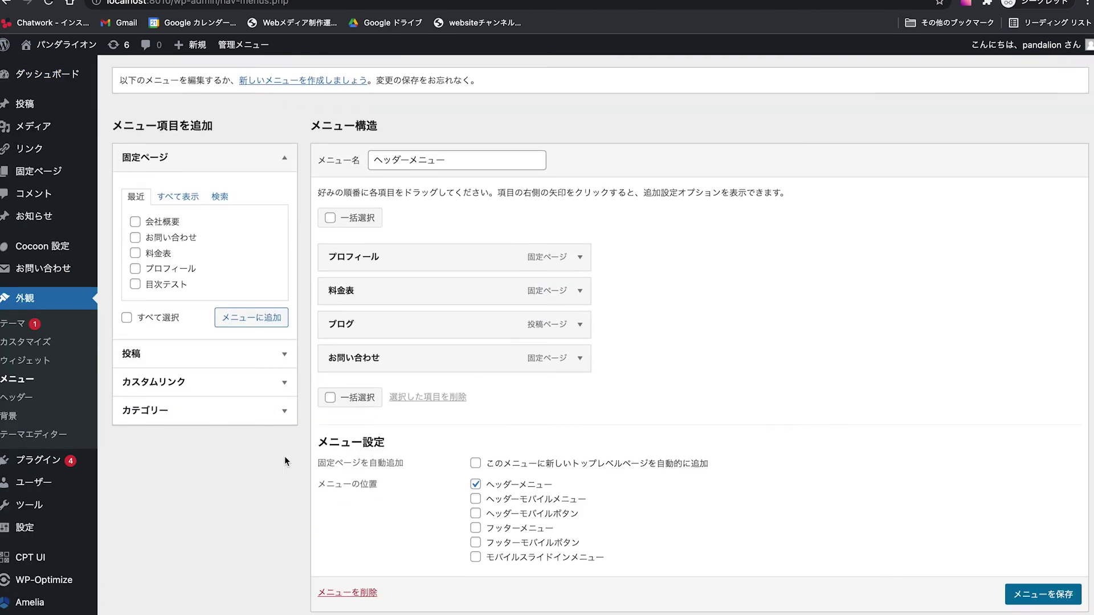
pyautogui.click(136, 223)
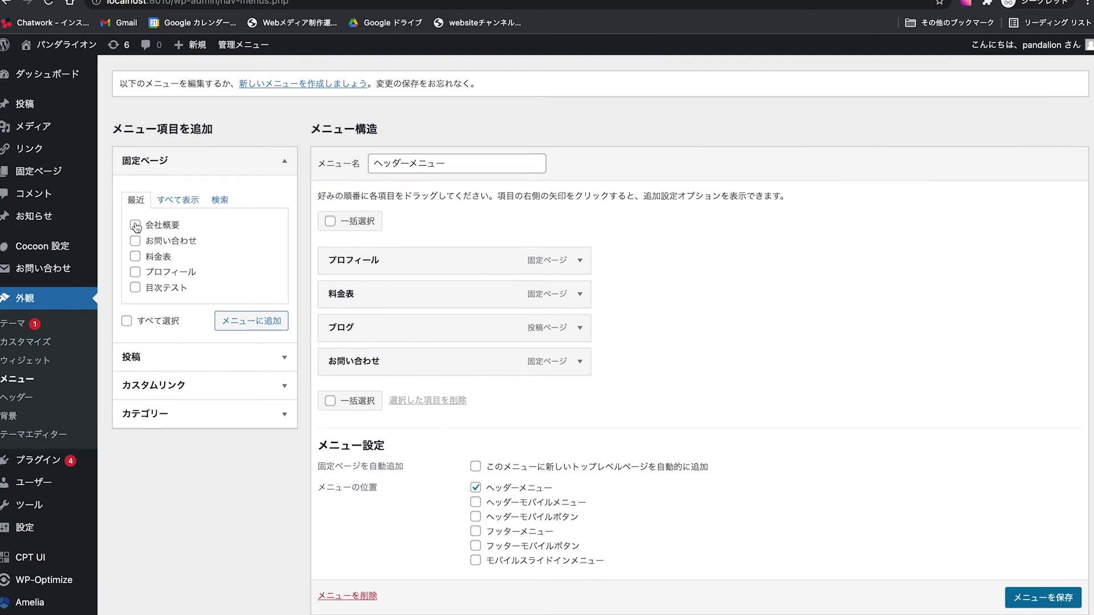
pyautogui.click(177, 194)
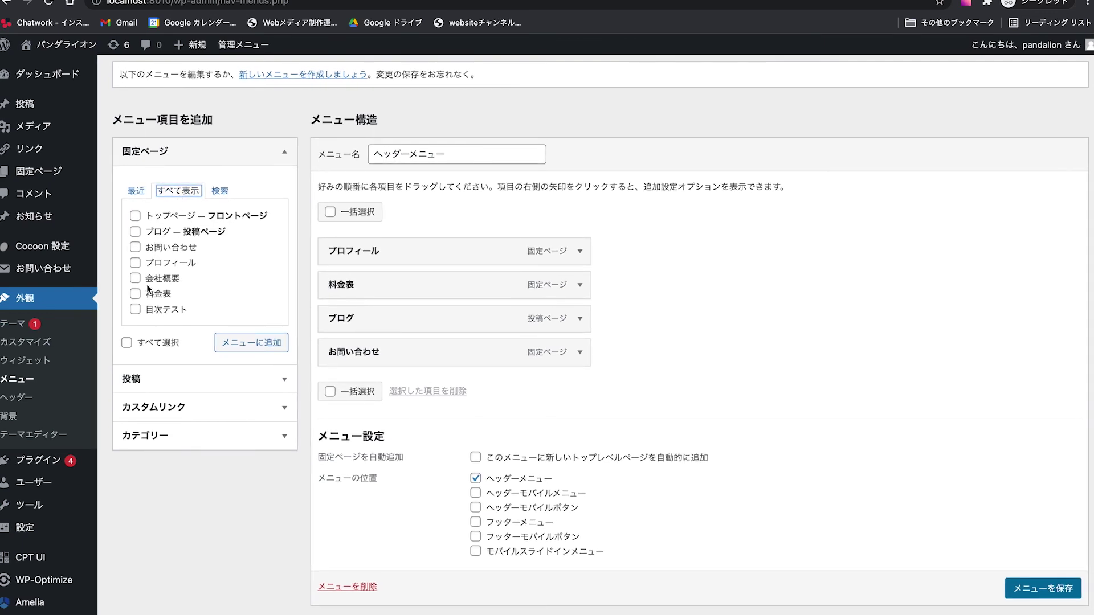
pyautogui.click(140, 193)
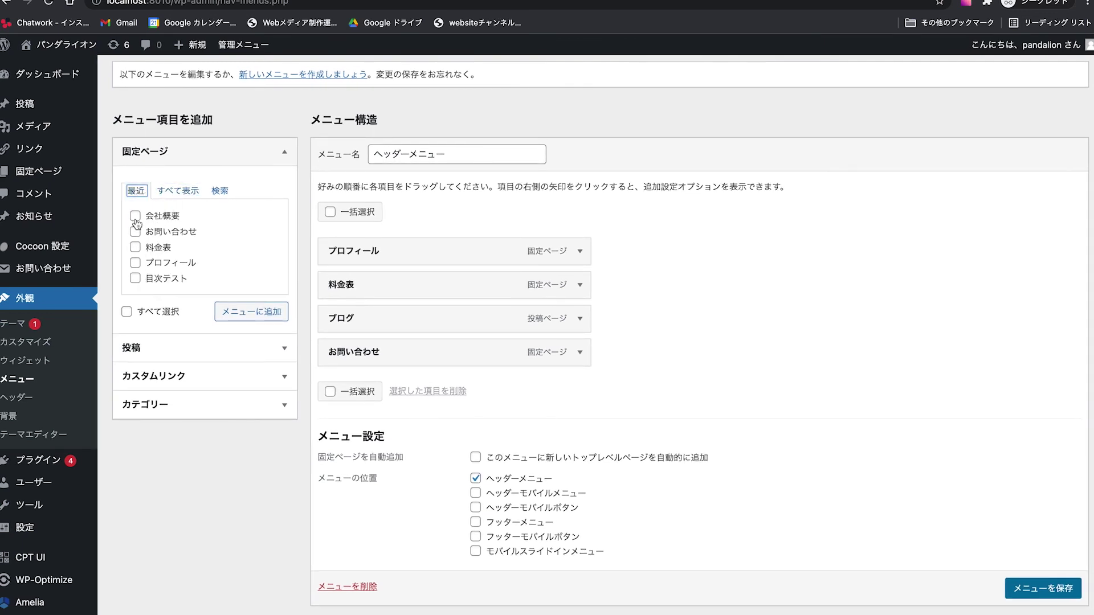
pyautogui.click(136, 216)
pyautogui.click(250, 311)
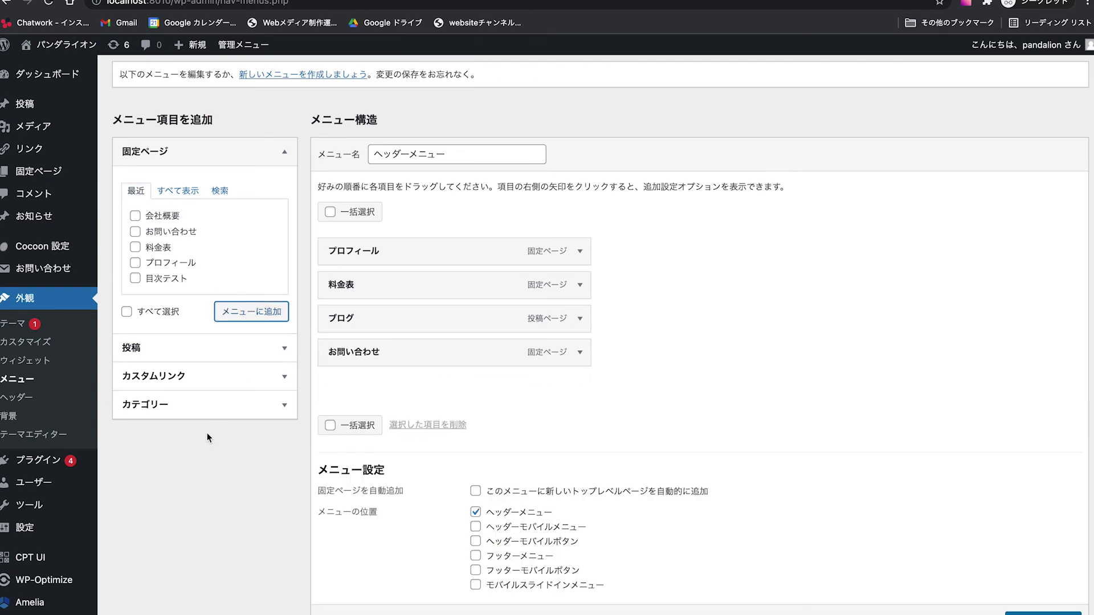
# Move the 会社概要 item between プロフィール and 料金表 in the menu structure, and save ヘッダーメニュー
pyautogui.moveTo(350, 387); pyautogui.dragTo(367, 283)
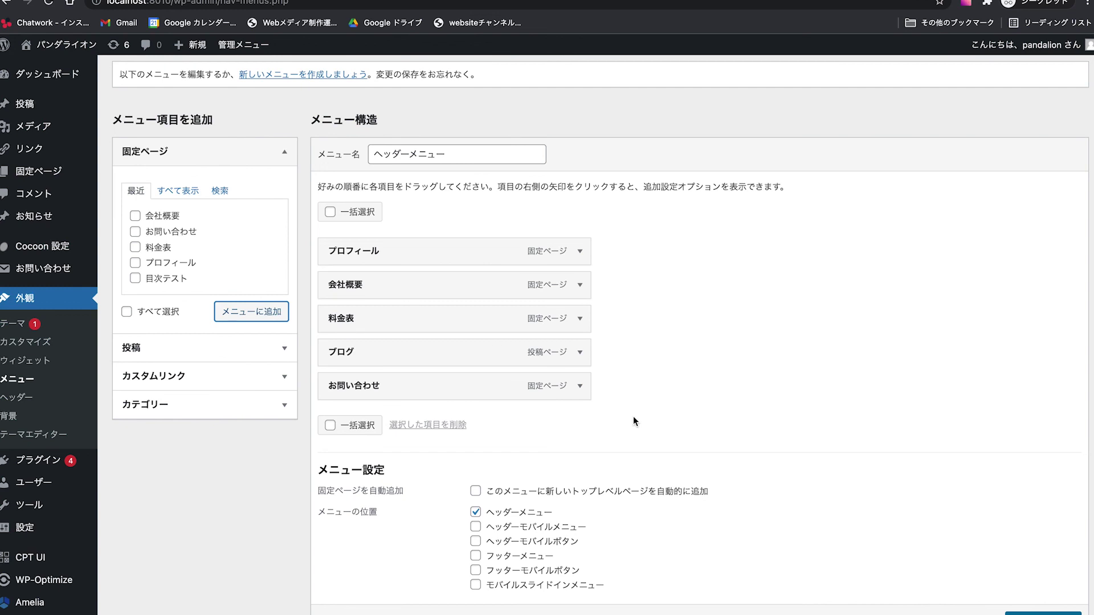
pyautogui.scroll(-2, 665, 438)
pyautogui.click(1067, 583)
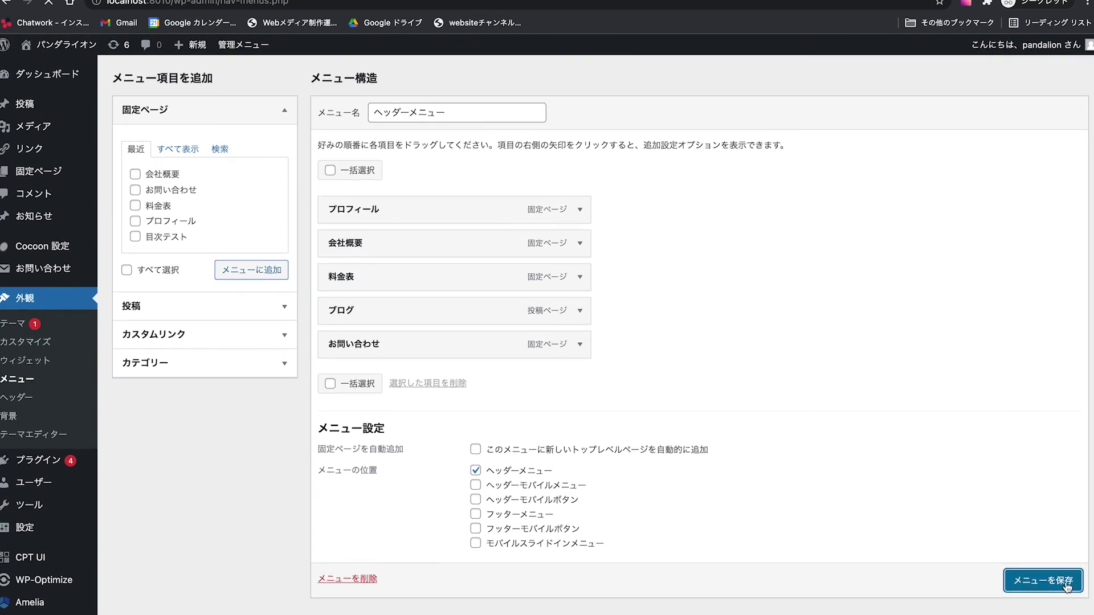
pyautogui.scroll(-5, 906, 491)
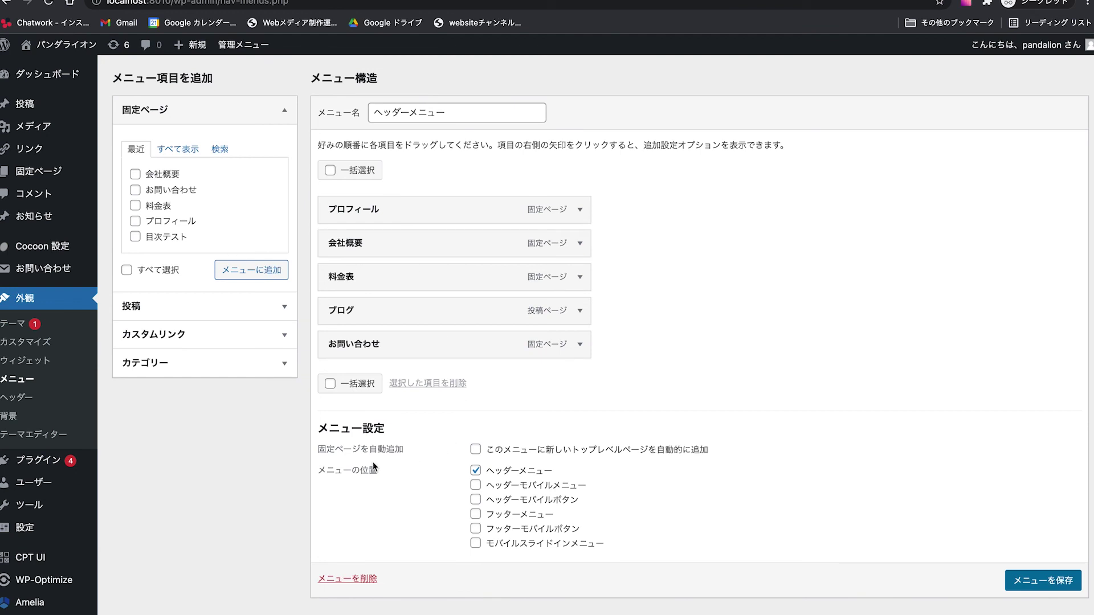
pyautogui.click(477, 473)
pyautogui.click(1044, 580)
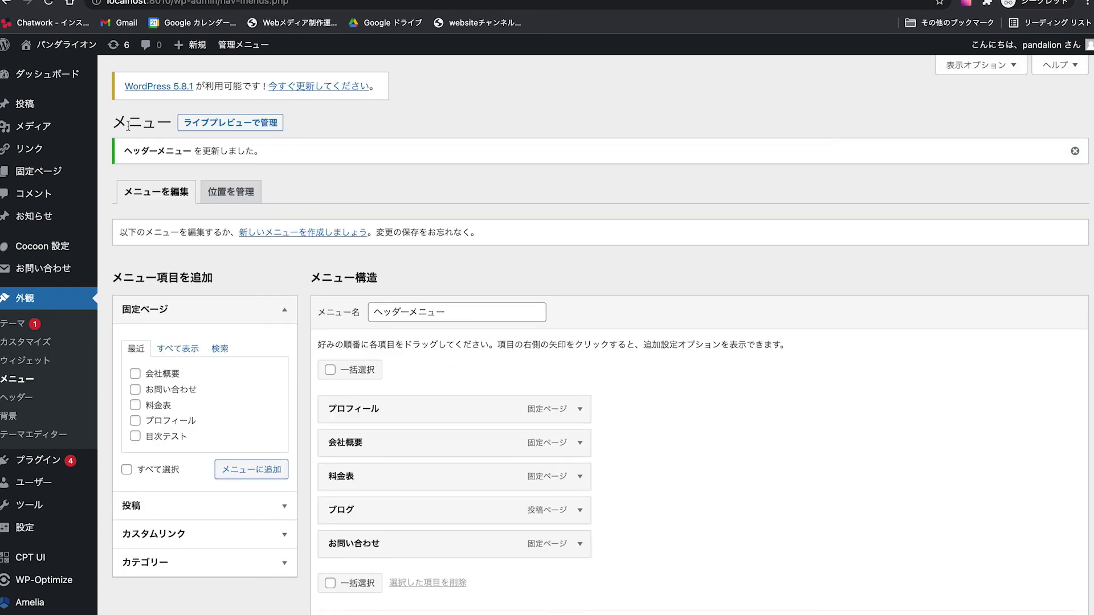
# Open 会社概要 from the site's header navigation and examine its greeting, images, company table and access map
pyautogui.hotkey('ctrl', 'Tab')
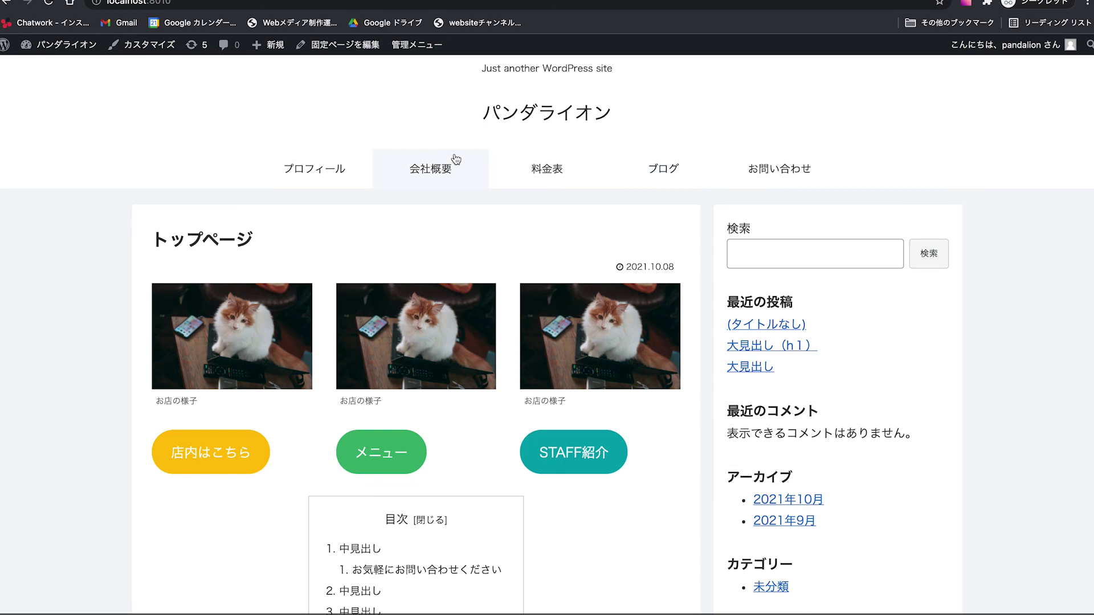
pyautogui.click(430, 184)
pyautogui.scroll(-2, 822, 183)
pyautogui.scroll(-8, 822, 183)
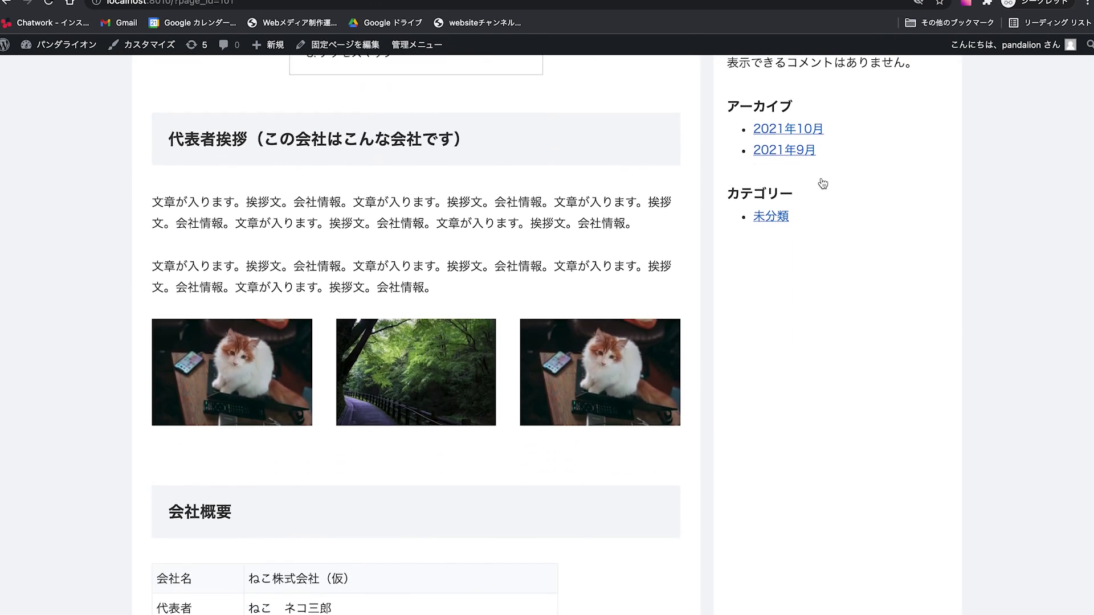
pyautogui.scroll(-6, 822, 183)
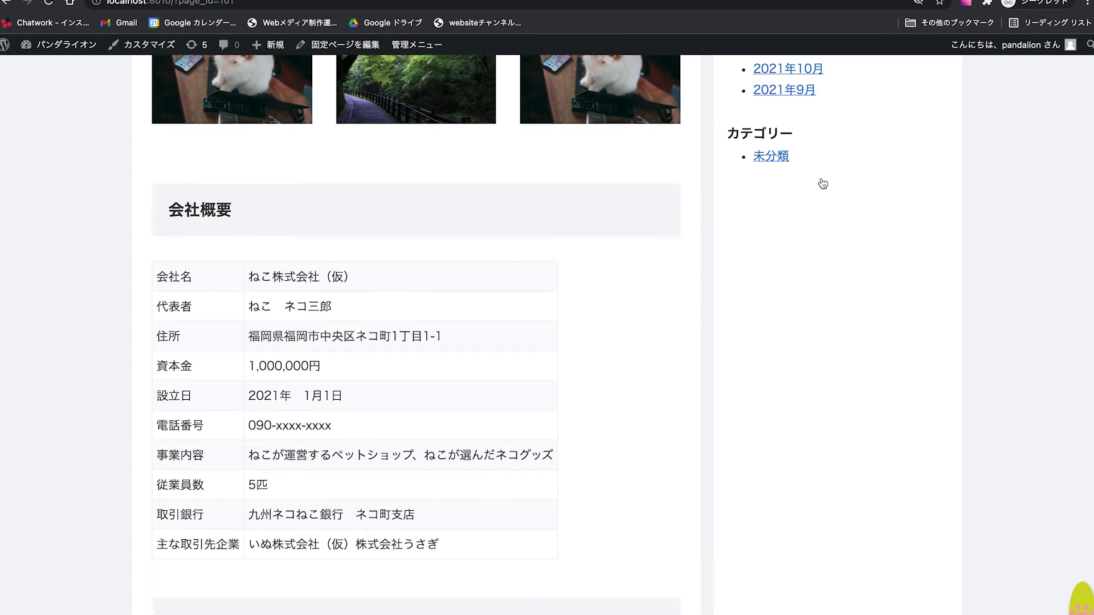
pyautogui.scroll(-10, 822, 183)
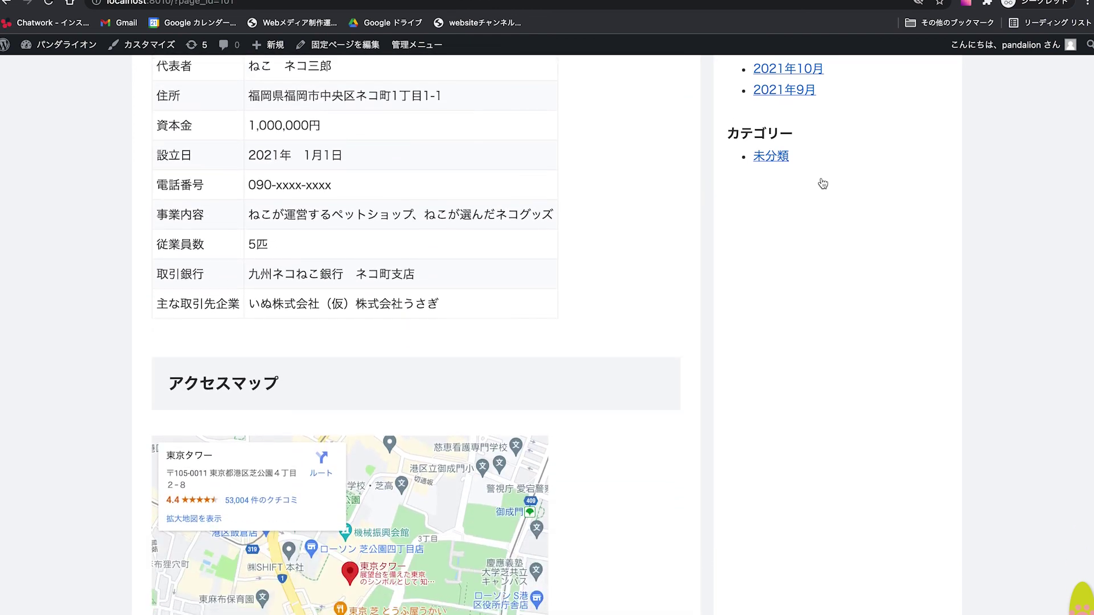
pyautogui.scroll(-3, 822, 183)
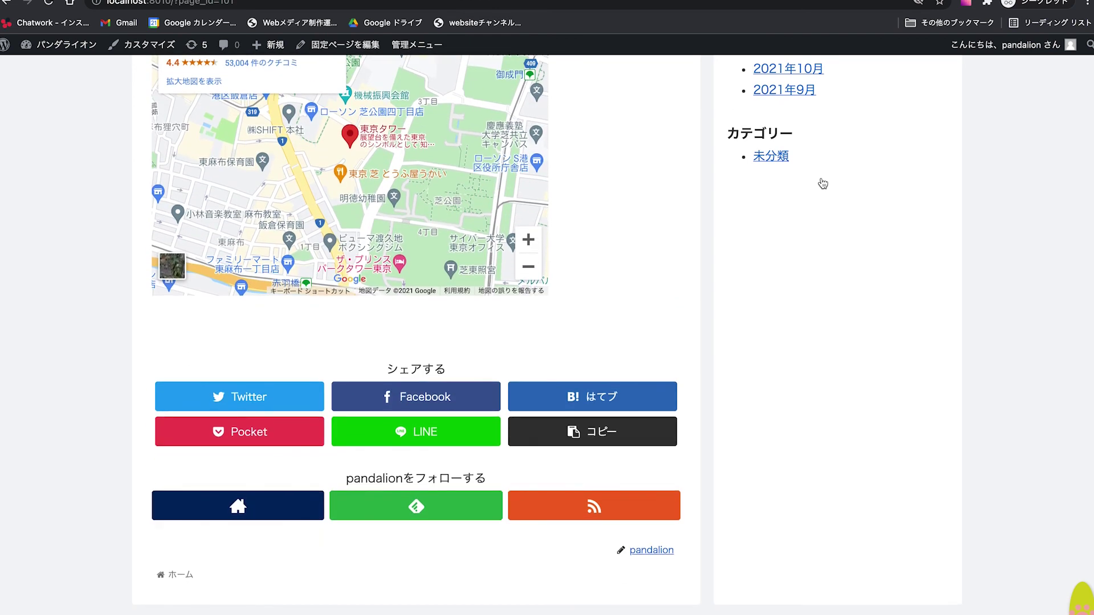
pyautogui.scroll(20, 822, 183)
pyautogui.scroll(8, 822, 183)
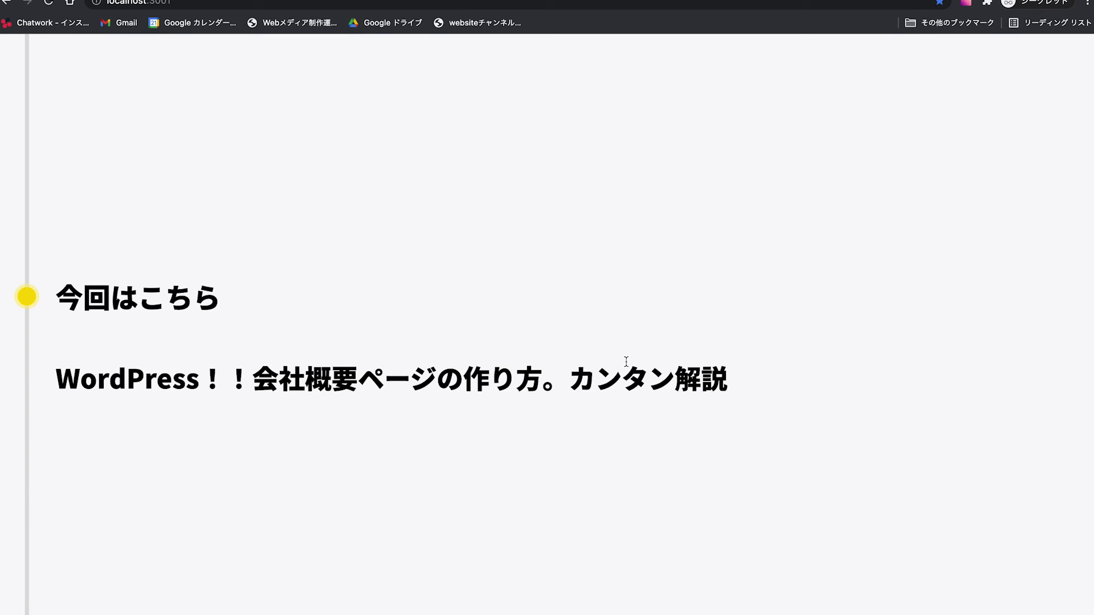
pyautogui.scroll(-10, 626, 361)
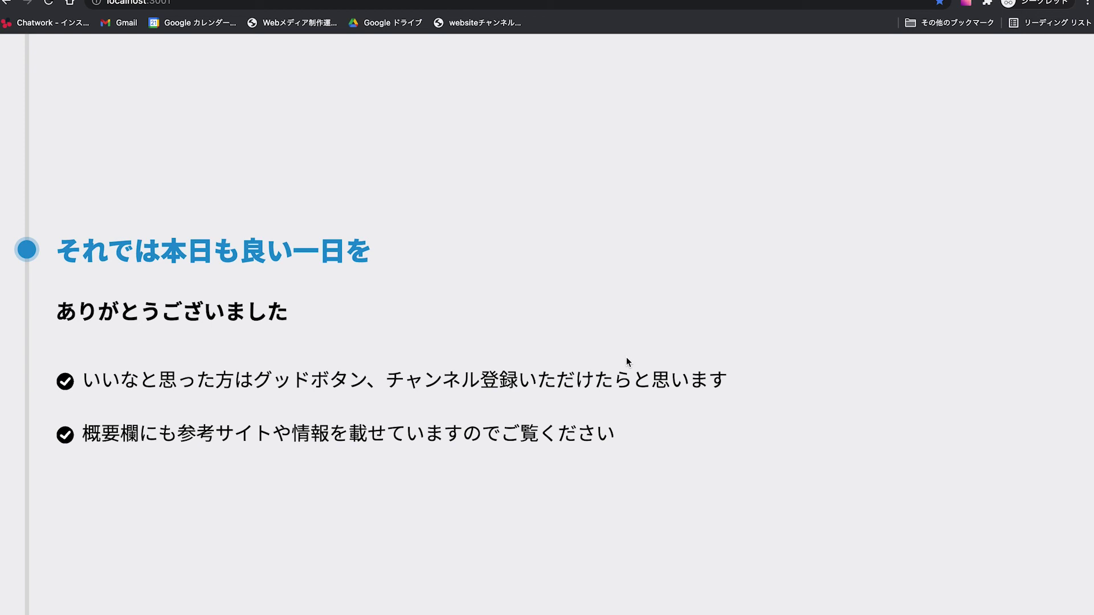
pyautogui.scroll(-5, 626, 358)
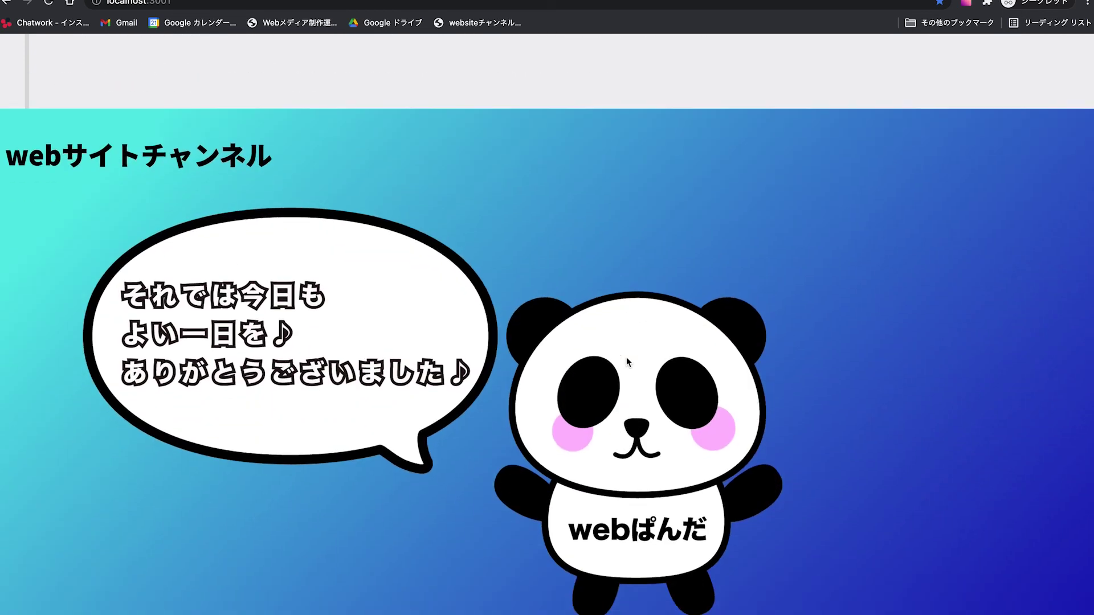